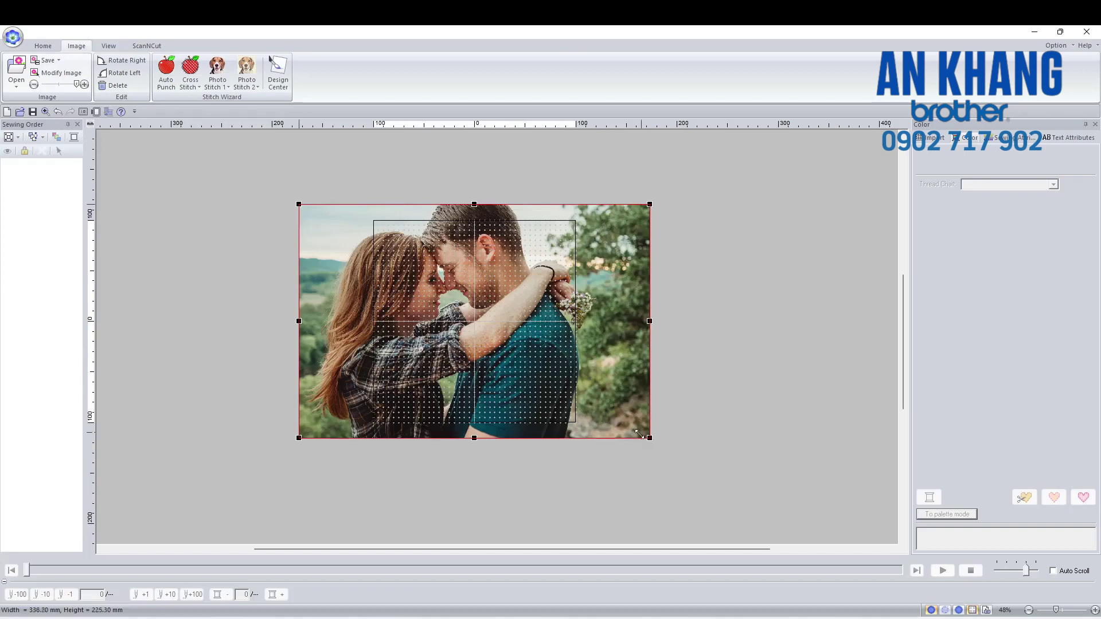
# Shrink the photo to about 200 × 133 mm over the design page and fade its display.
pyautogui.moveTo(639, 434); pyautogui.dragTo(531, 394)
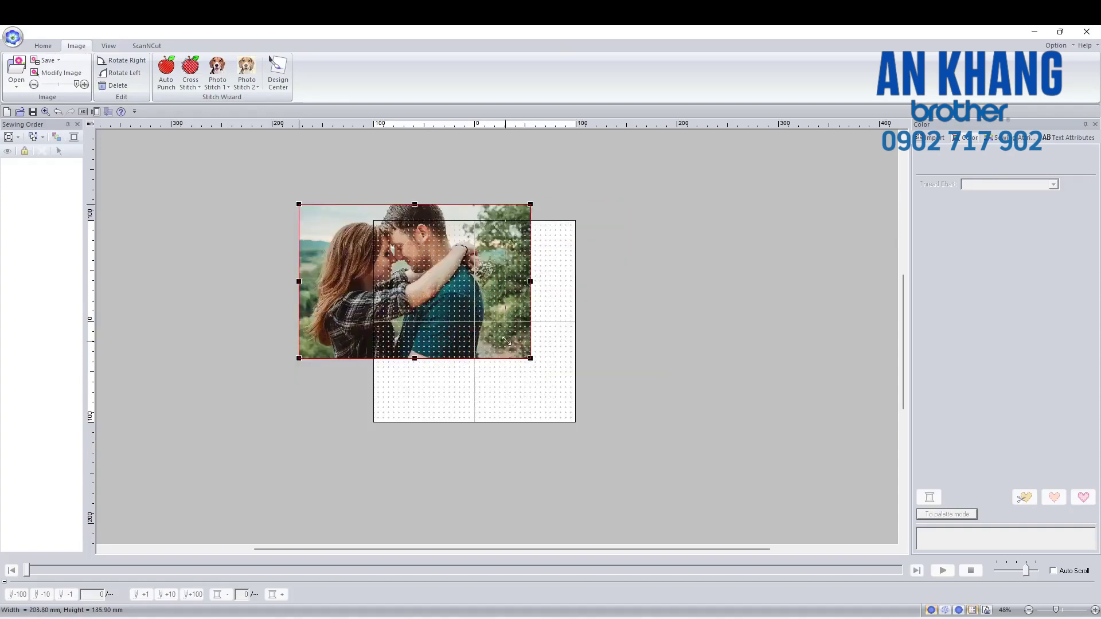
pyautogui.moveTo(530, 359); pyautogui.dragTo(504, 339)
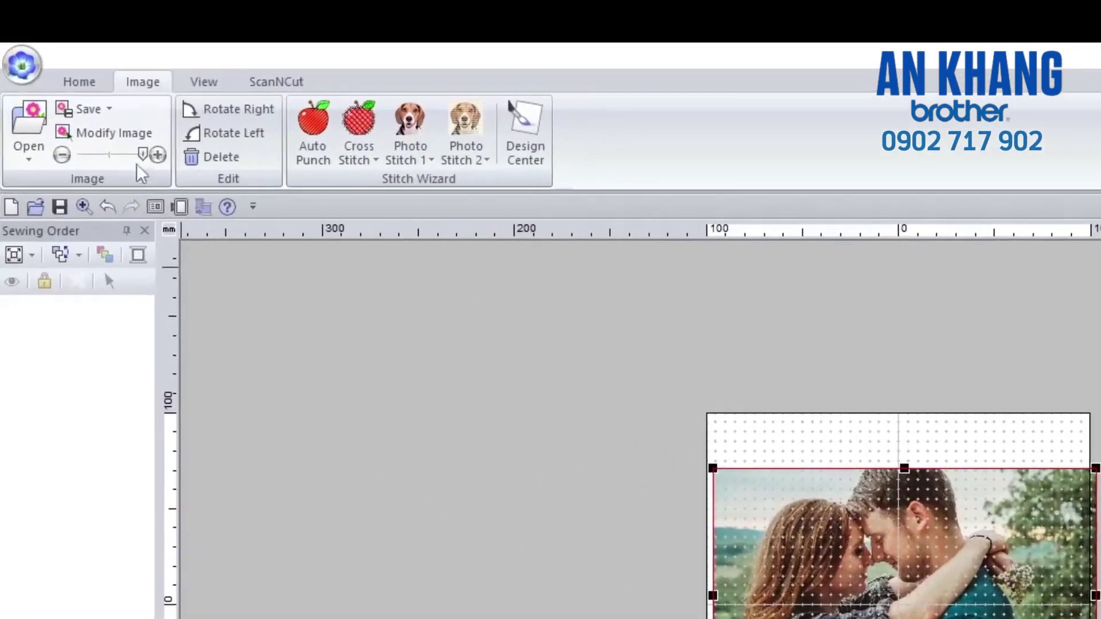
pyautogui.moveTo(108, 116); pyautogui.dragTo(95, 117)
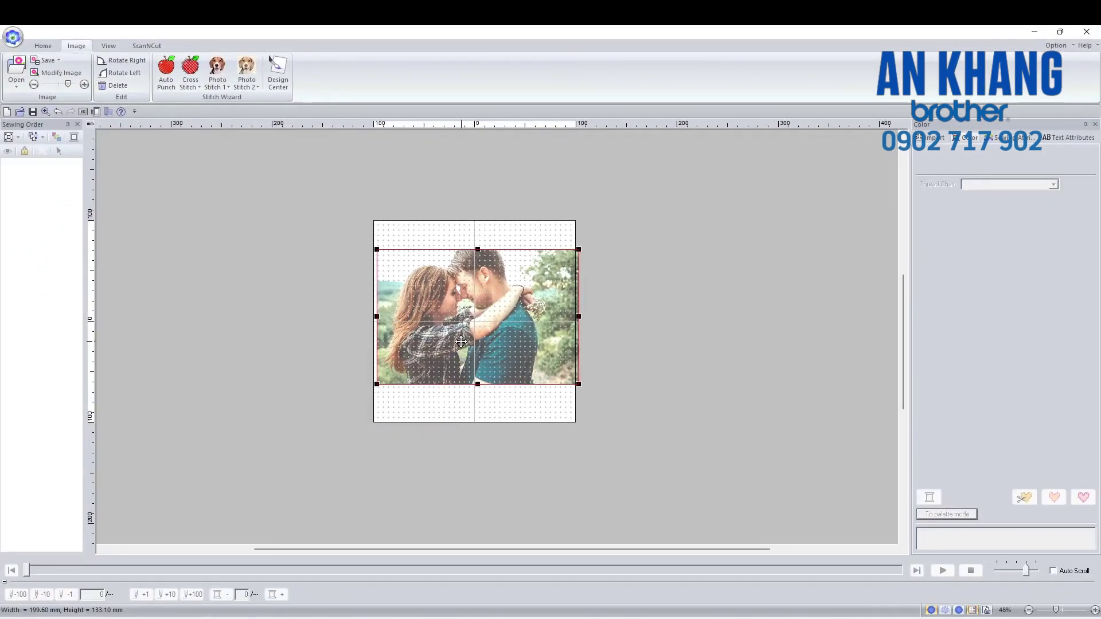
# Start the open curve outline tool with Zigzag Stitch and set the line colour to deep pink.
pyautogui.scroll(3, 496, 336)
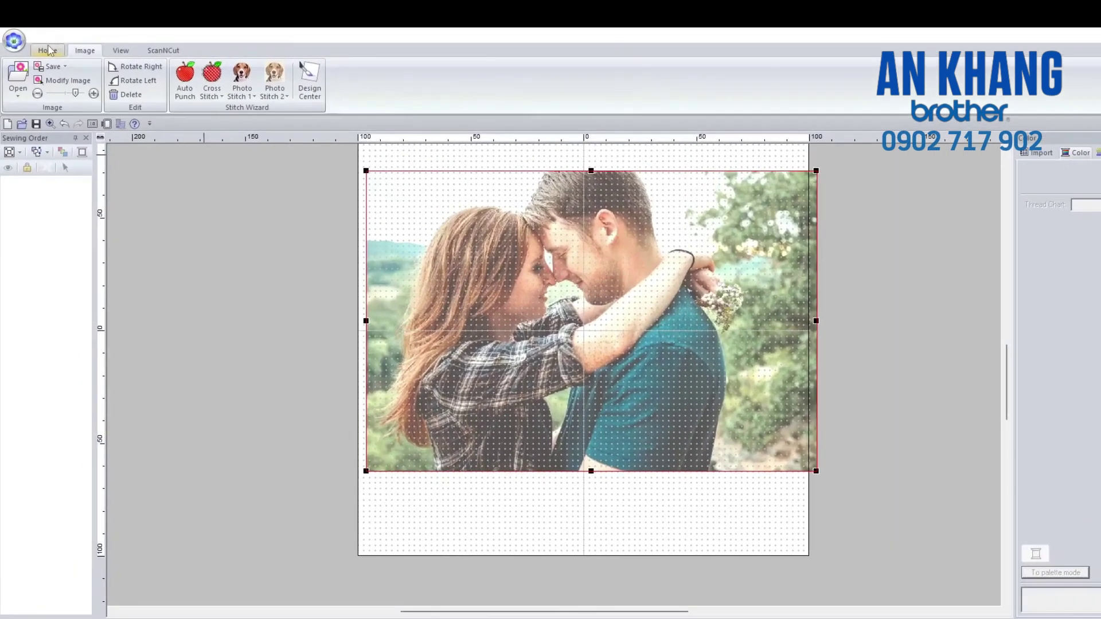
pyautogui.click(43, 46)
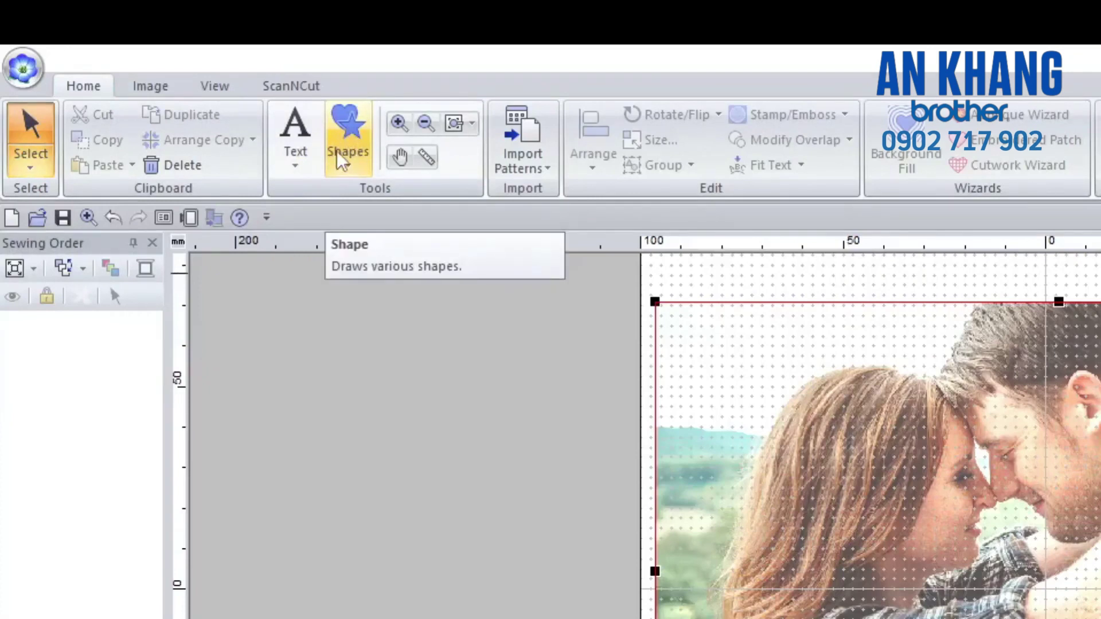
pyautogui.click(341, 155)
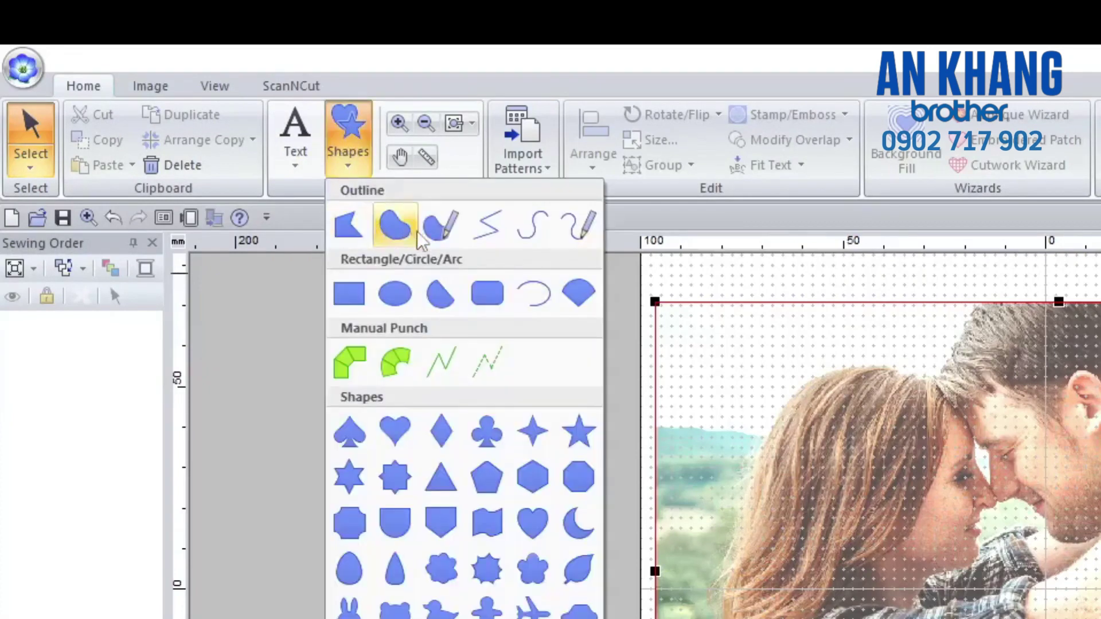
pyautogui.click(528, 226)
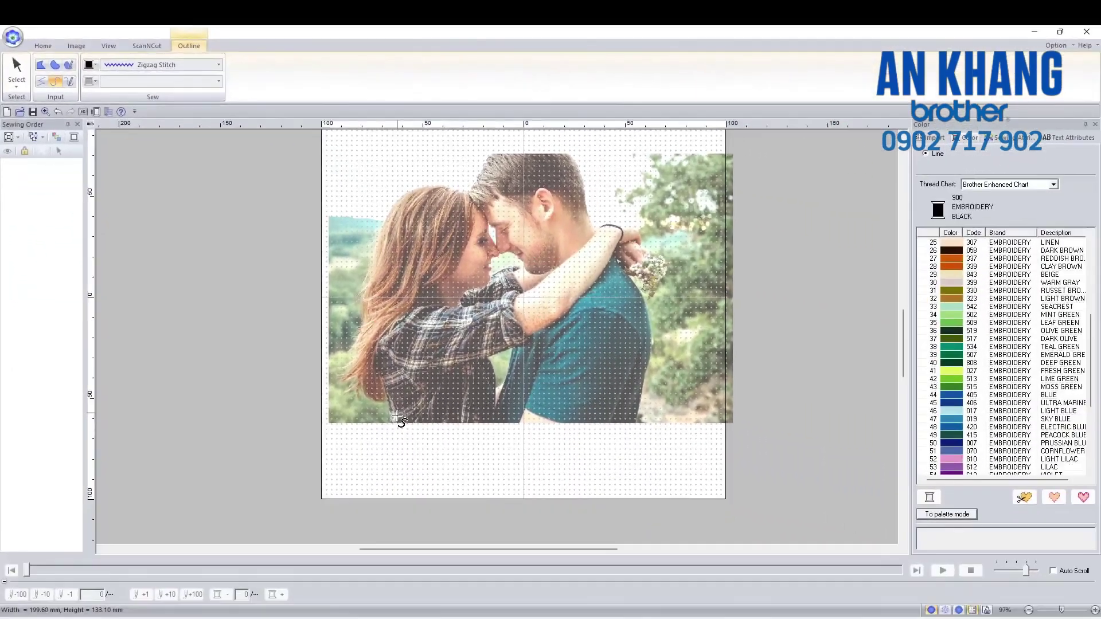
pyautogui.scroll(2, 480, 503)
pyautogui.scroll(3, 591, 406)
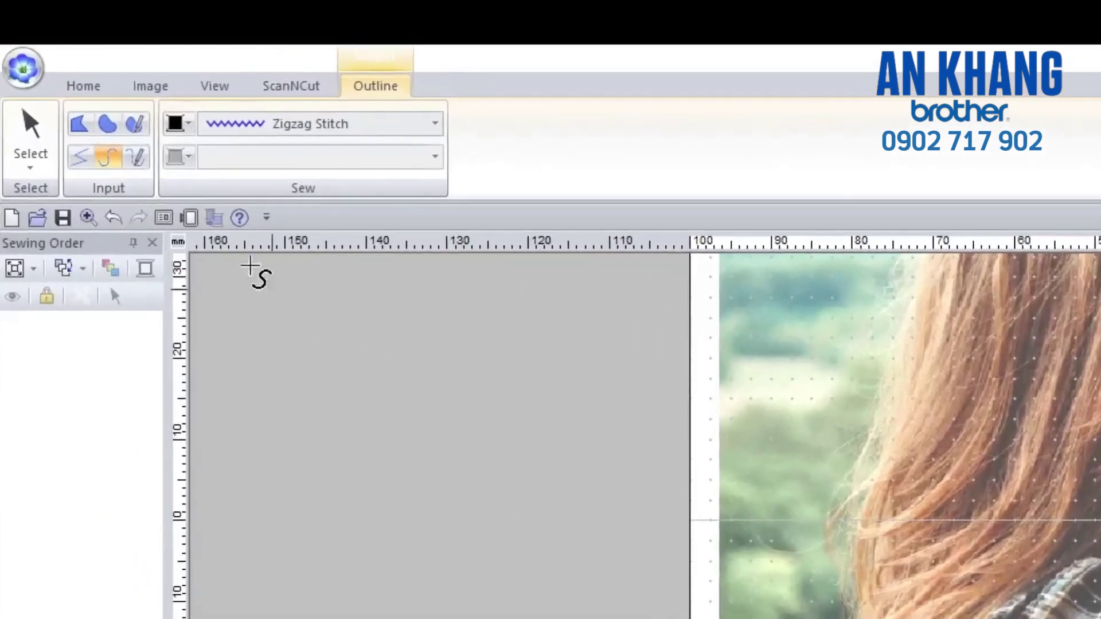
pyautogui.click(177, 125)
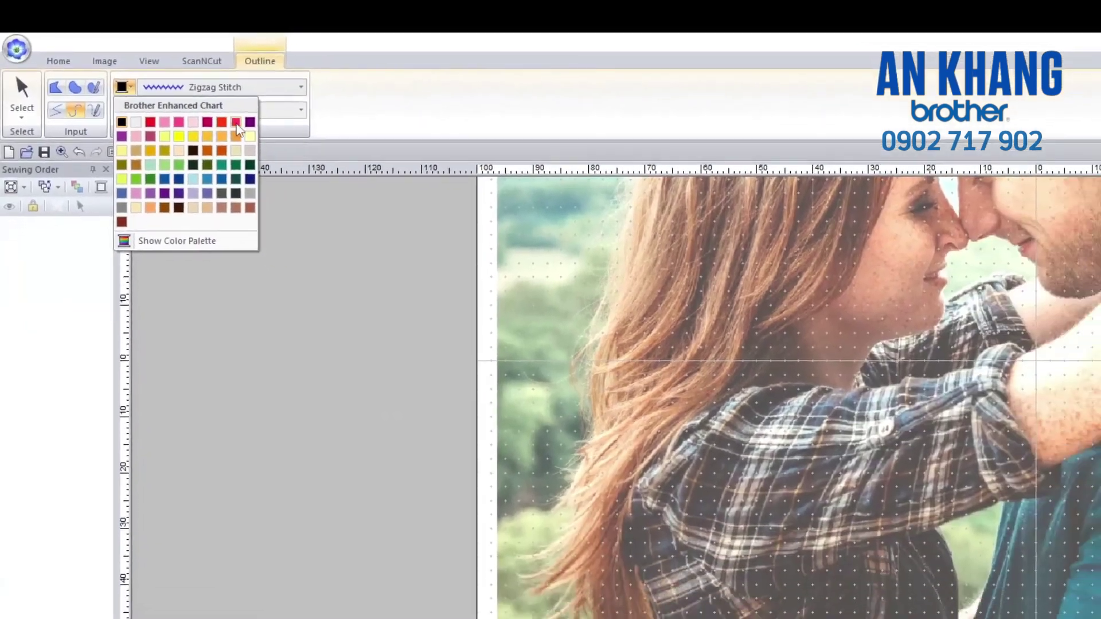
pyautogui.click(319, 174)
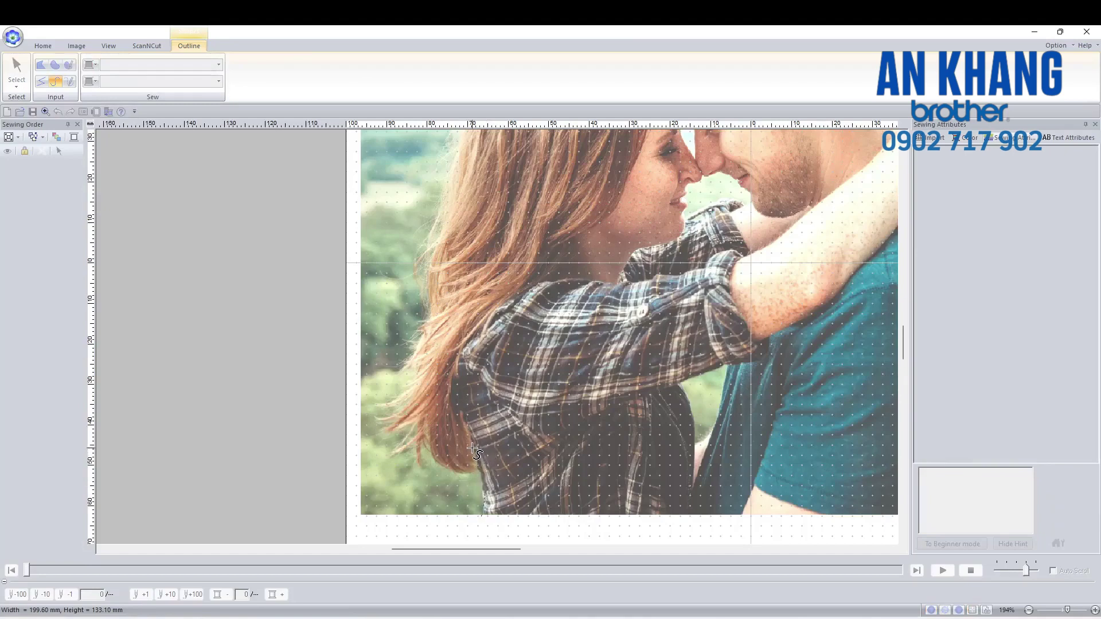
# Trace the woman's back, shoulder and upper sleeve edge as one open curve, continuing around the near sleeve's cuff.
pyautogui.moveTo(471, 446)
pyautogui.mouseDown()
pyautogui.moveTo(452, 406)
pyautogui.moveTo(451, 359)
pyautogui.moveTo(512, 294)
pyautogui.moveTo(582, 282)
pyautogui.mouseUp()
pyautogui.moveTo(652, 280); pyautogui.dragTo(656, 276)
pyautogui.click(683, 277)
pyautogui.moveTo(692, 270); pyautogui.dragTo(701, 269)
pyautogui.moveTo(708, 260)
pyautogui.mouseDown()
pyautogui.moveTo(747, 259)
pyautogui.moveTo(734, 263)
pyautogui.moveTo(729, 289)
pyautogui.moveTo(730, 279)
pyautogui.moveTo(734, 306)
pyautogui.moveTo(768, 344)
pyautogui.moveTo(763, 360)
pyautogui.moveTo(719, 360)
pyautogui.moveTo(704, 270)
pyautogui.mouseUp()
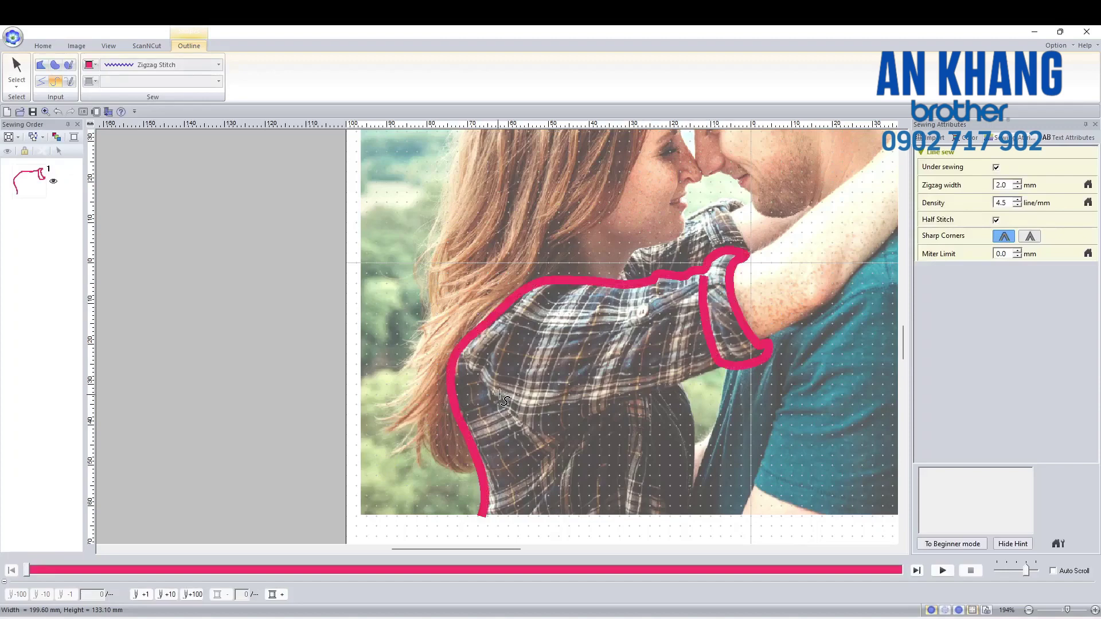
# Trace the underside of the woman's near sleeve and the front edge of her shirt down to the photo's lower edge.
pyautogui.click(718, 367)
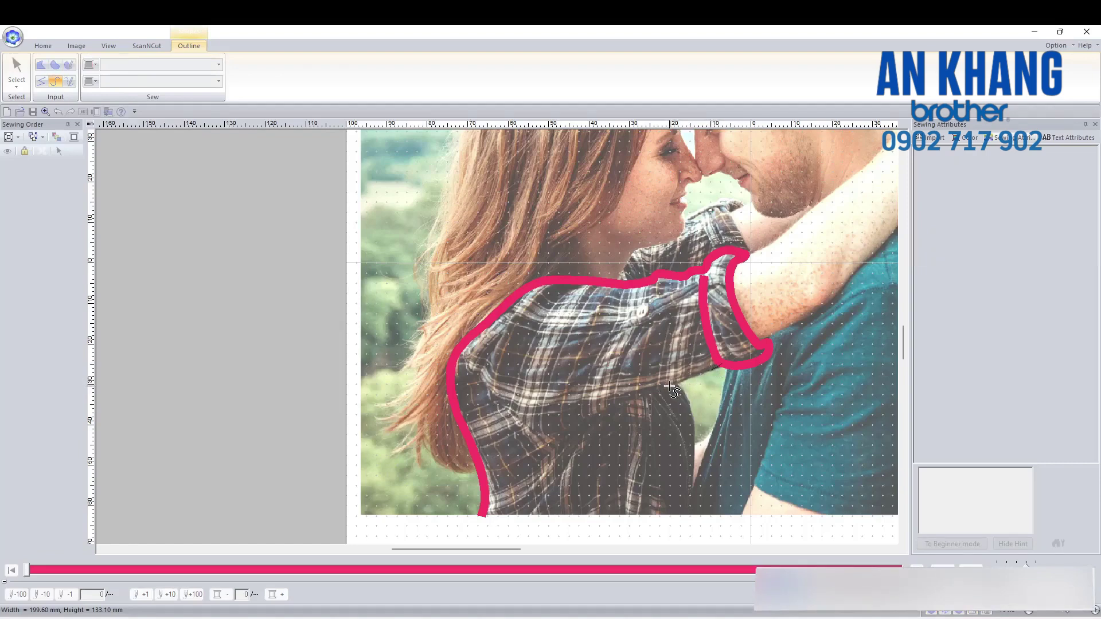
pyautogui.click(609, 409)
pyautogui.doubleClick(538, 436)
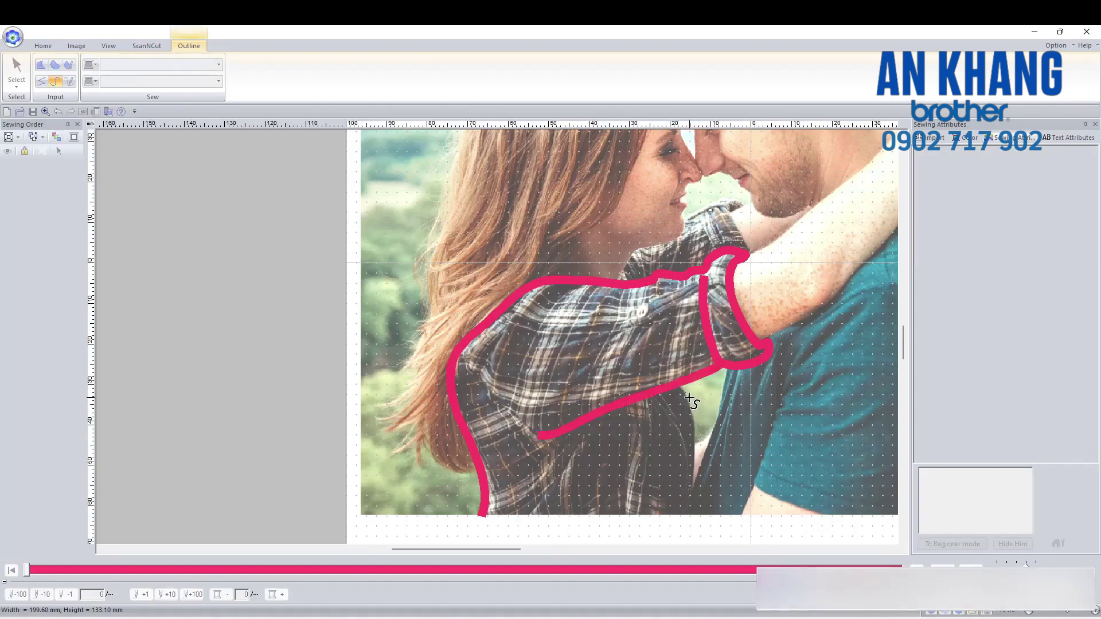
pyautogui.doubleClick(696, 516)
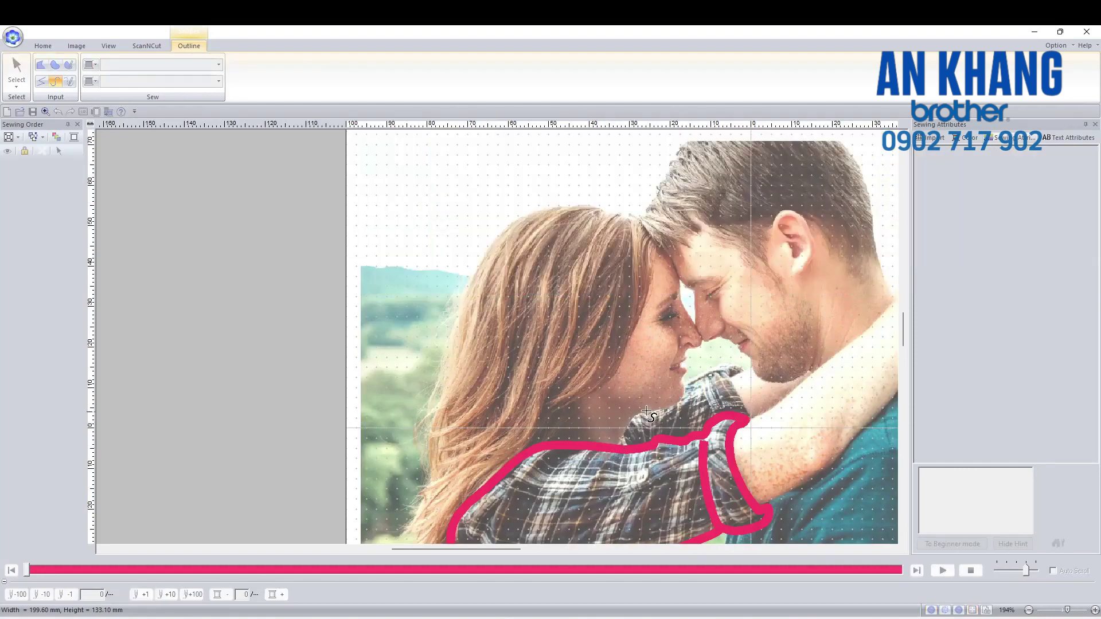
# Trace the woman's face profile from her neck over chin, lips and nose up to the forehead hairline.
pyautogui.click(678, 404)
pyautogui.click(681, 299)
pyautogui.click(679, 280)
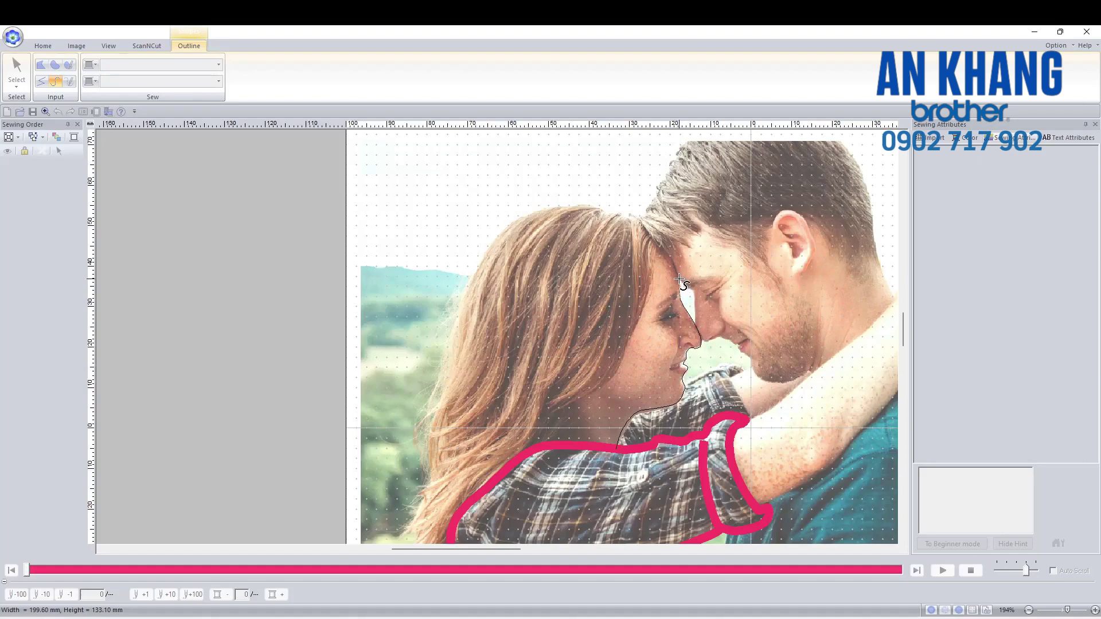
pyautogui.doubleClick(639, 220)
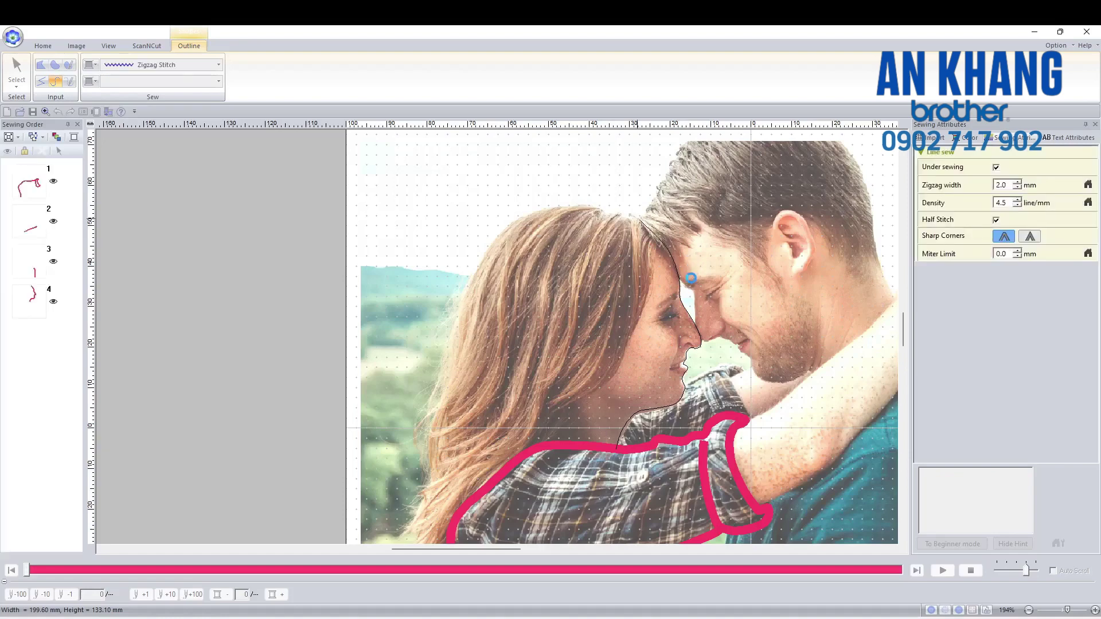
# Trace the inner hairline beside the woman's face from the forehead down to her shoulder.
pyautogui.click(663, 257)
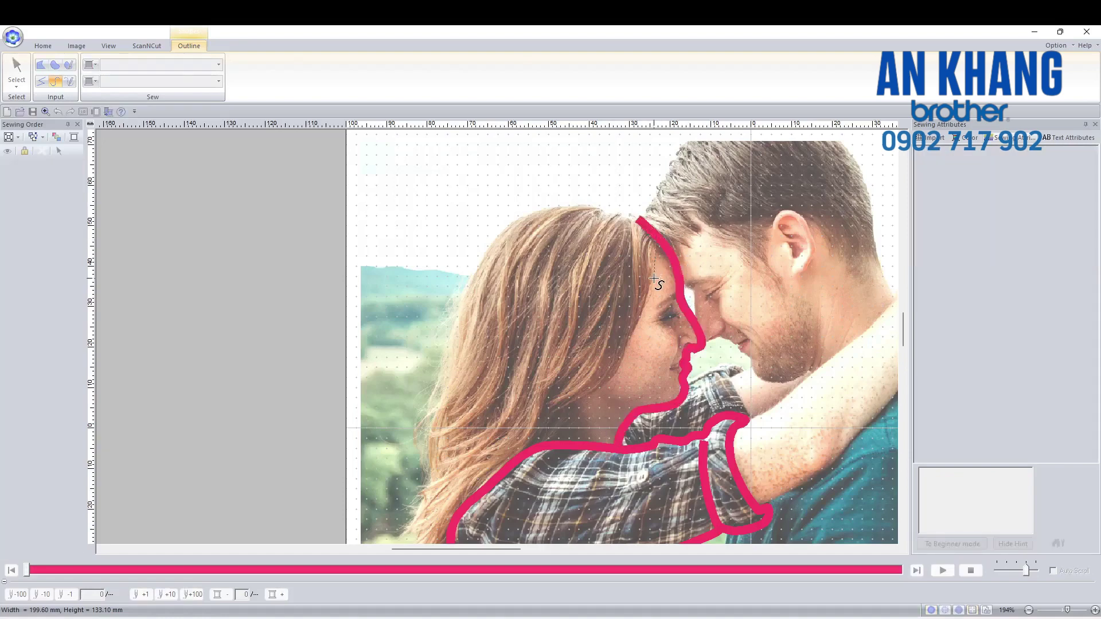
pyautogui.click(621, 368)
pyautogui.doubleClick(535, 449)
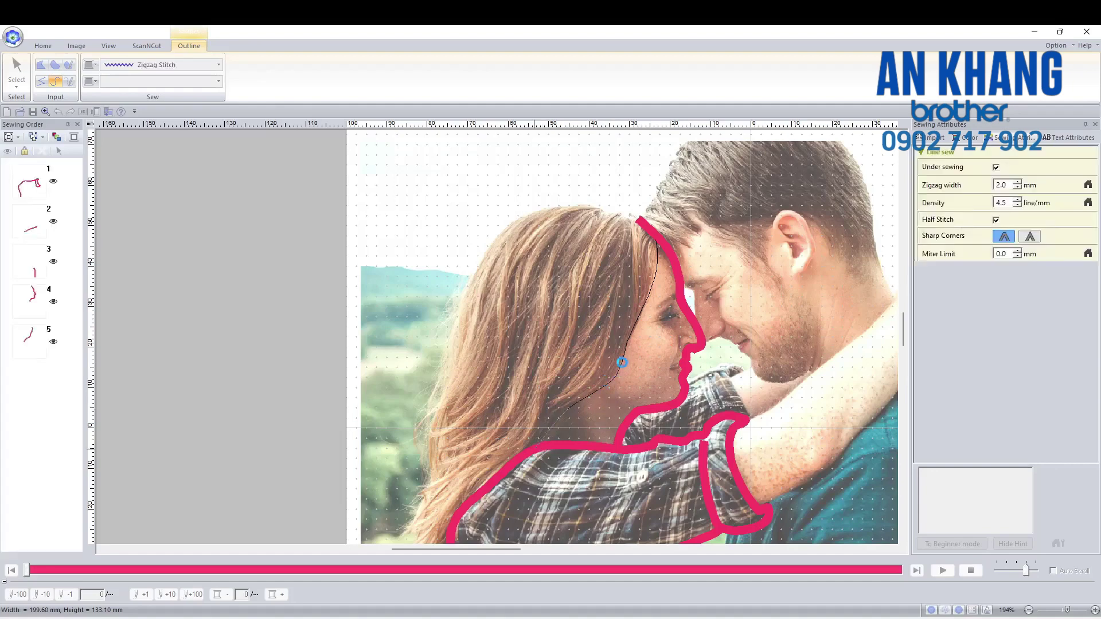
# Trace the outer edge of the woman's hair from the forehead over her head and down to the back of her shirt.
pyautogui.click(641, 220)
pyautogui.click(516, 219)
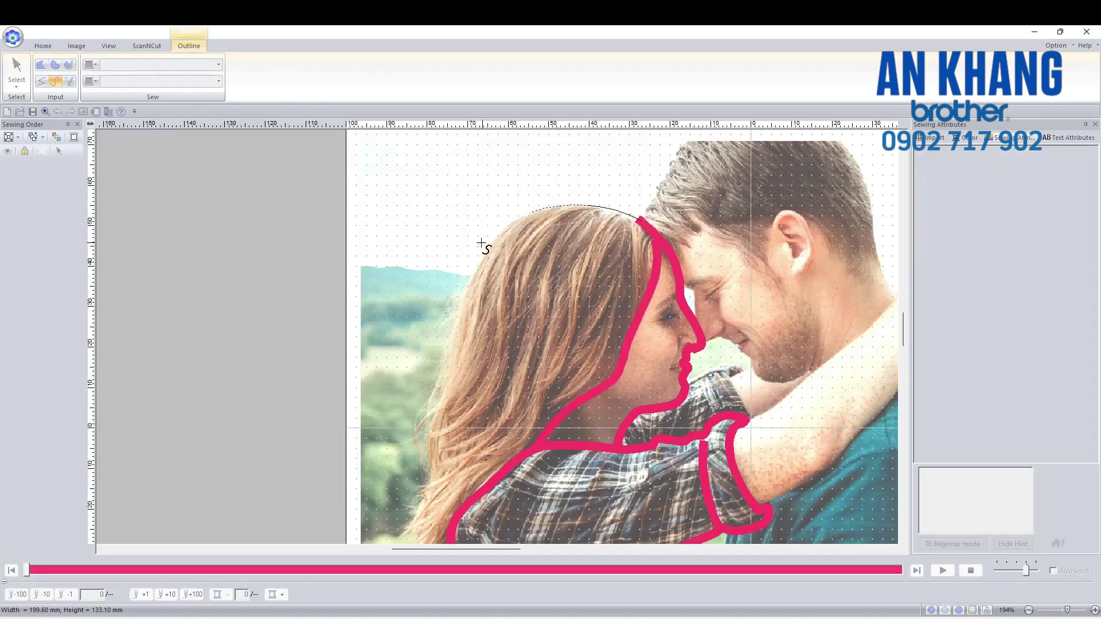
pyautogui.click(486, 248)
pyautogui.click(461, 308)
pyautogui.click(438, 409)
pyautogui.scroll(-2, 431, 469)
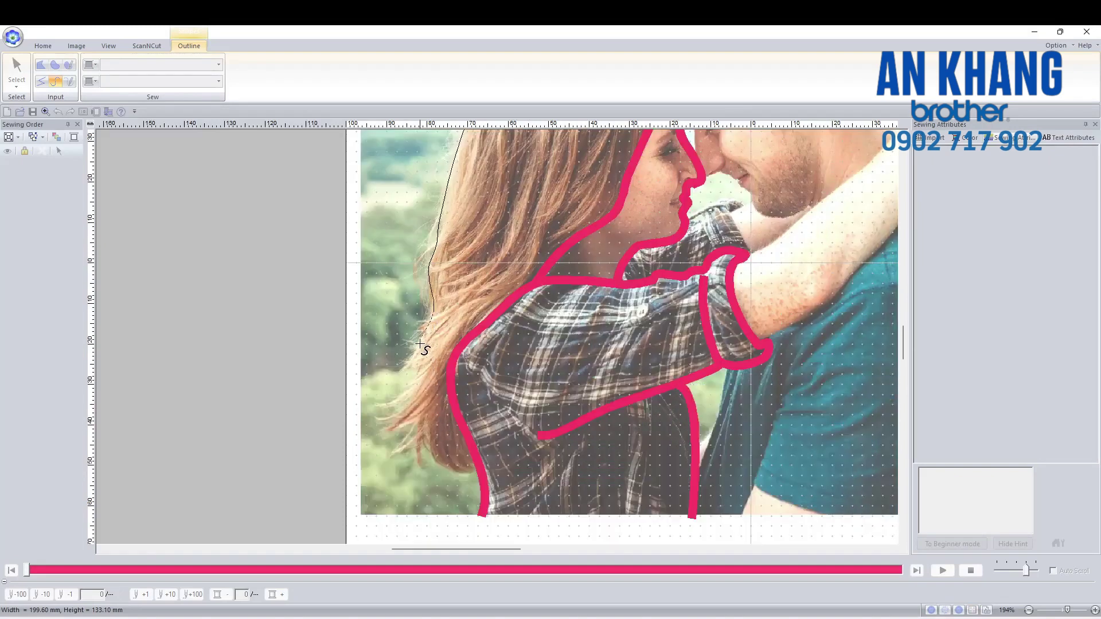
pyautogui.click(412, 393)
pyautogui.click(422, 443)
pyautogui.click(452, 472)
pyautogui.doubleClick(480, 470)
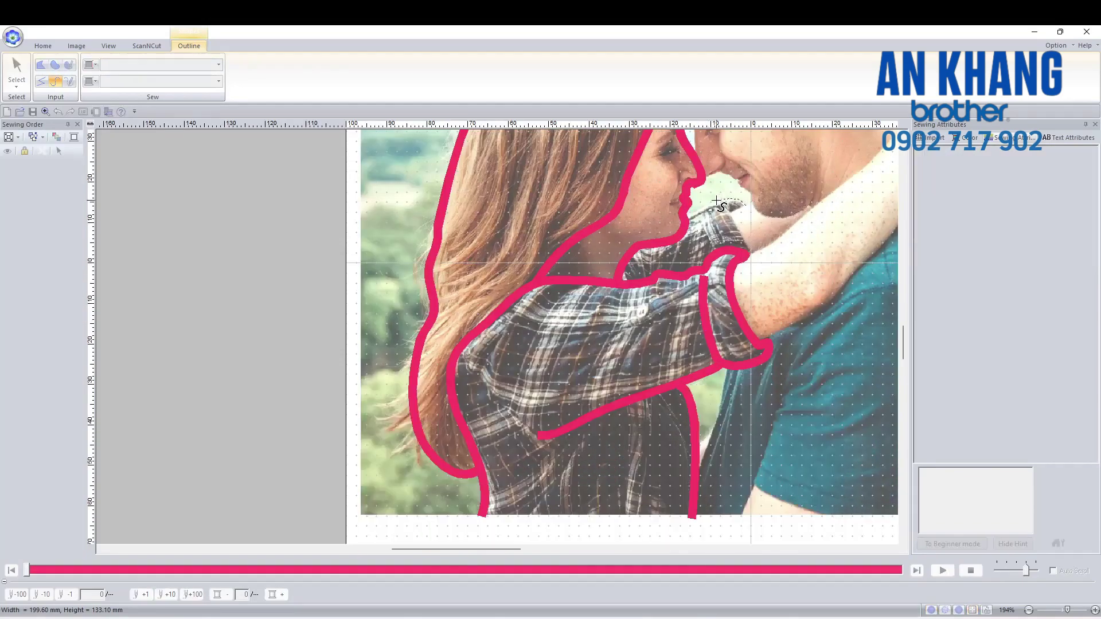
# Outline the cuff of the woman's far sleeve with short curves, joining it to her chin.
pyautogui.click(700, 216)
pyautogui.doubleClick(715, 250)
pyautogui.click(747, 251)
pyautogui.click(730, 215)
pyautogui.doubleClick(747, 205)
pyautogui.click(689, 215)
# Trace the woman's bare forearm from the cuff around her hand and back along its lower edge to the sleeve.
pyautogui.scroll(3, 527, 549)
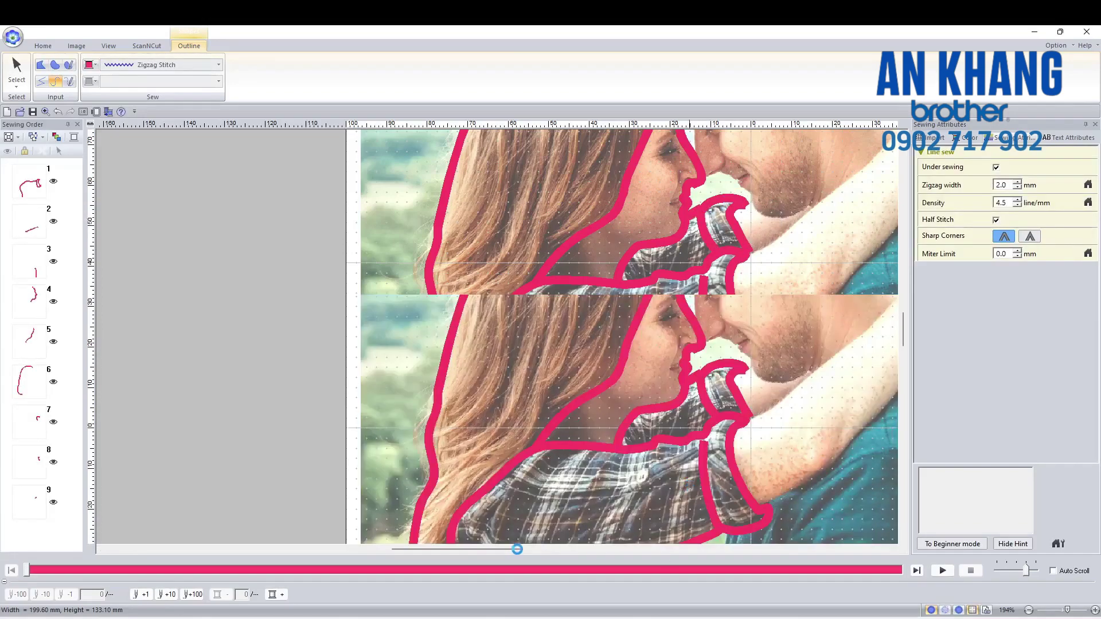
pyautogui.hscroll(3, 527, 548)
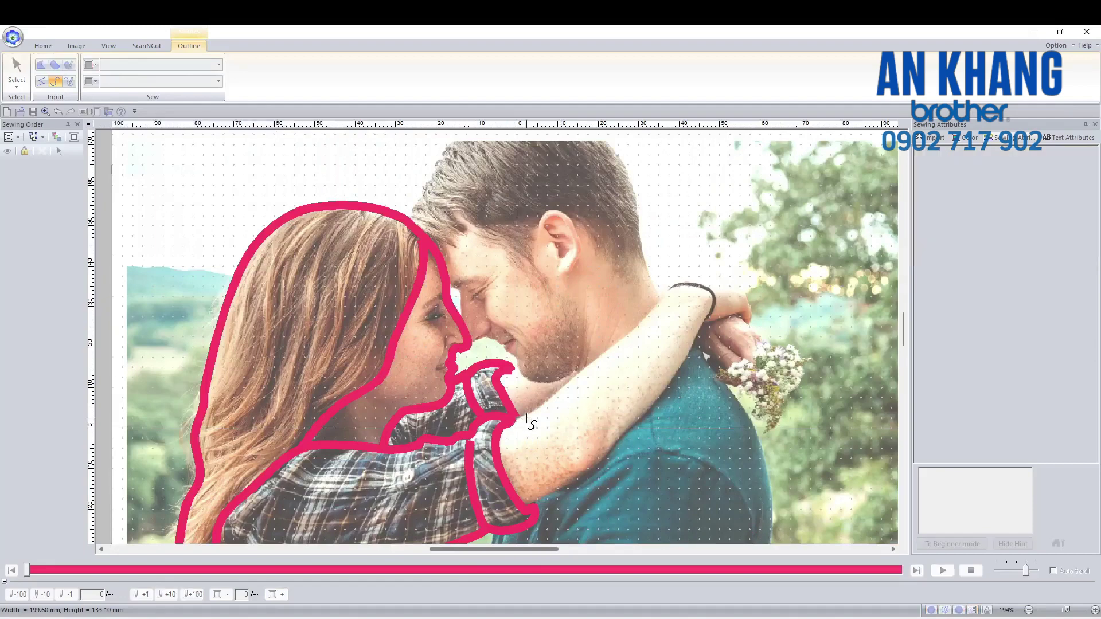
pyautogui.moveTo(573, 383)
pyautogui.mouseDown()
pyautogui.moveTo(675, 285)
pyautogui.moveTo(735, 281)
pyautogui.moveTo(754, 318)
pyautogui.moveTo(750, 308)
pyautogui.moveTo(749, 325)
pyautogui.moveTo(712, 317)
pyautogui.moveTo(672, 386)
pyautogui.mouseUp()
pyautogui.click(712, 277)
pyautogui.click(596, 466)
pyautogui.doubleClick(528, 506)
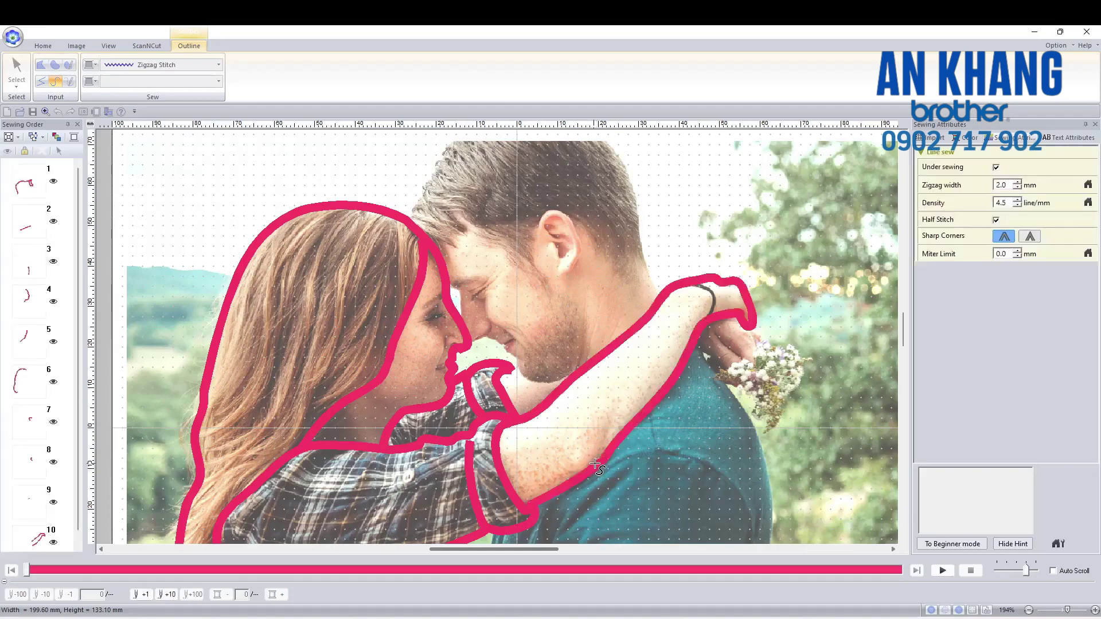
# Trace the edges of the woman's other hand beside the small bouquet.
pyautogui.click(752, 329)
pyautogui.click(762, 336)
pyautogui.doubleClick(764, 346)
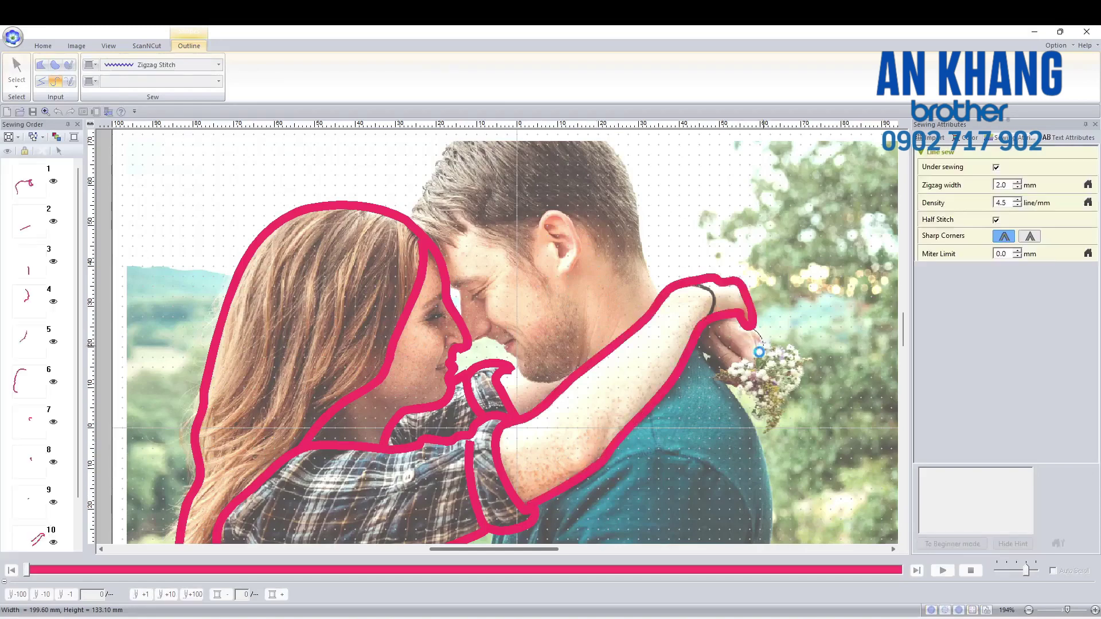
pyautogui.moveTo(694, 349); pyautogui.dragTo(734, 374)
# Trace the man's shirt front below the cuff, then the front edge and hem of his sleeve.
pyautogui.scroll(-3, 771, 357)
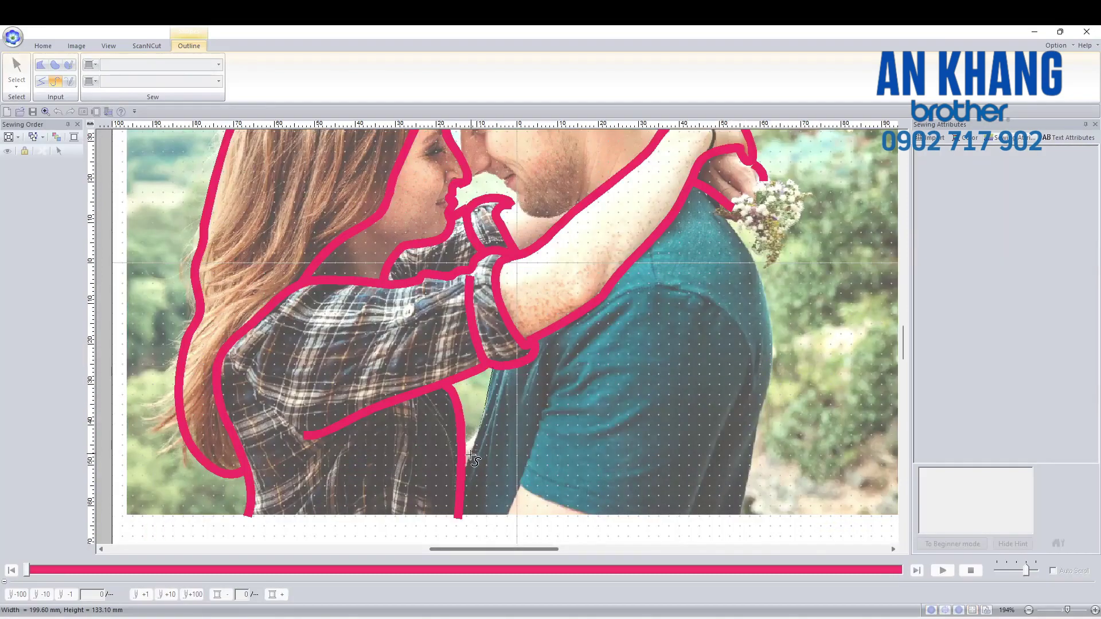
pyautogui.click(554, 367)
pyautogui.click(519, 486)
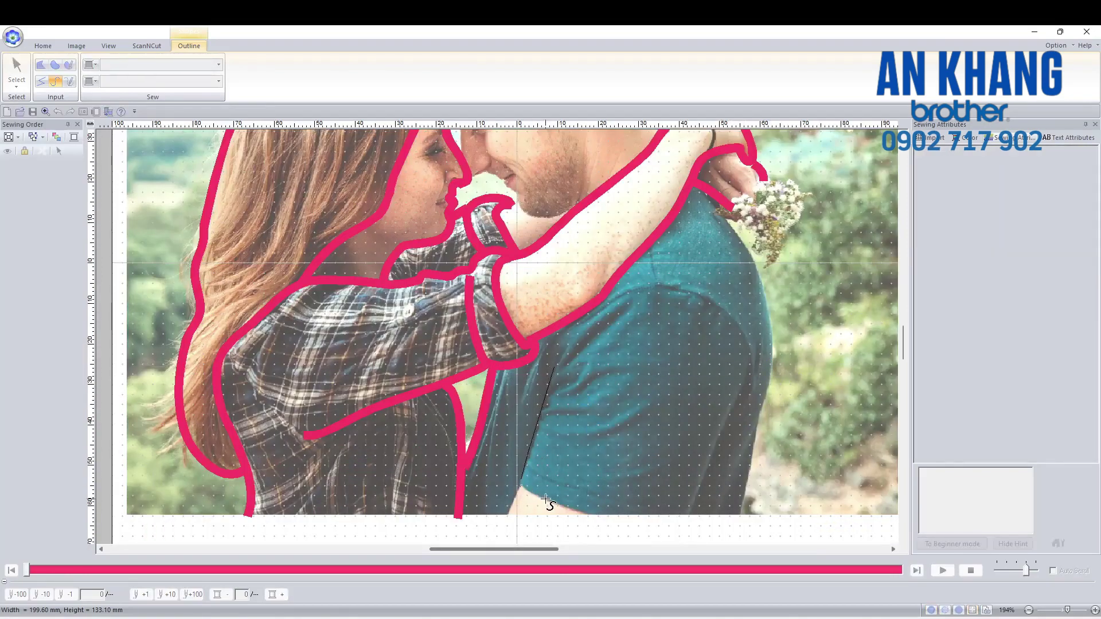
pyautogui.doubleClick(592, 518)
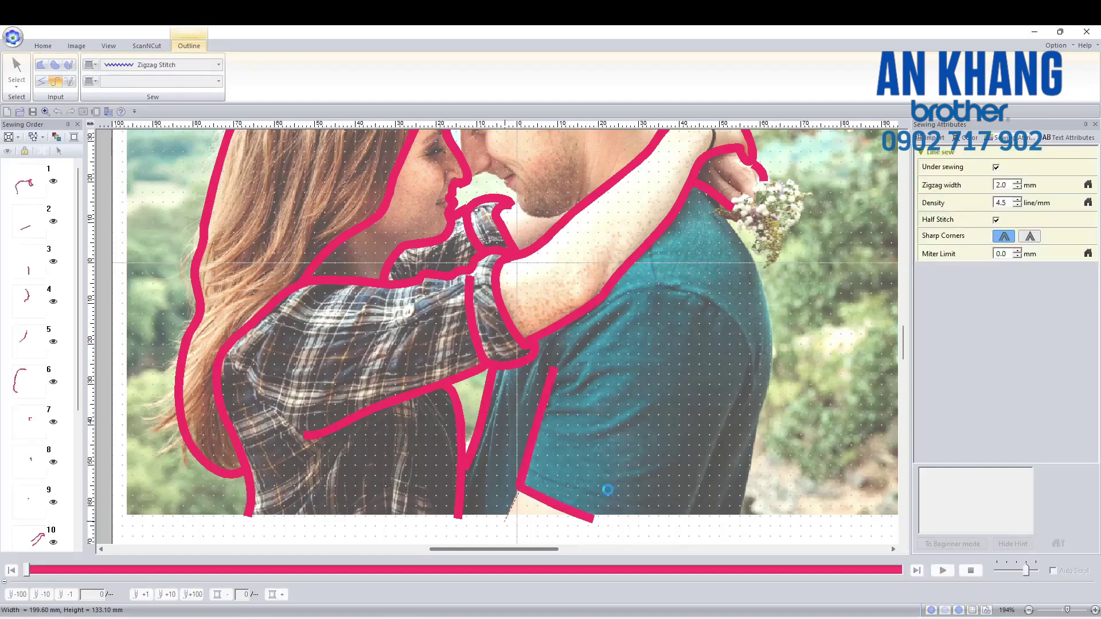
# Trace the rear edge of the man's sleeve and his back outline from the hands down to the photo's lower edge.
pyautogui.click(690, 515)
pyautogui.click(711, 449)
pyautogui.doubleClick(746, 374)
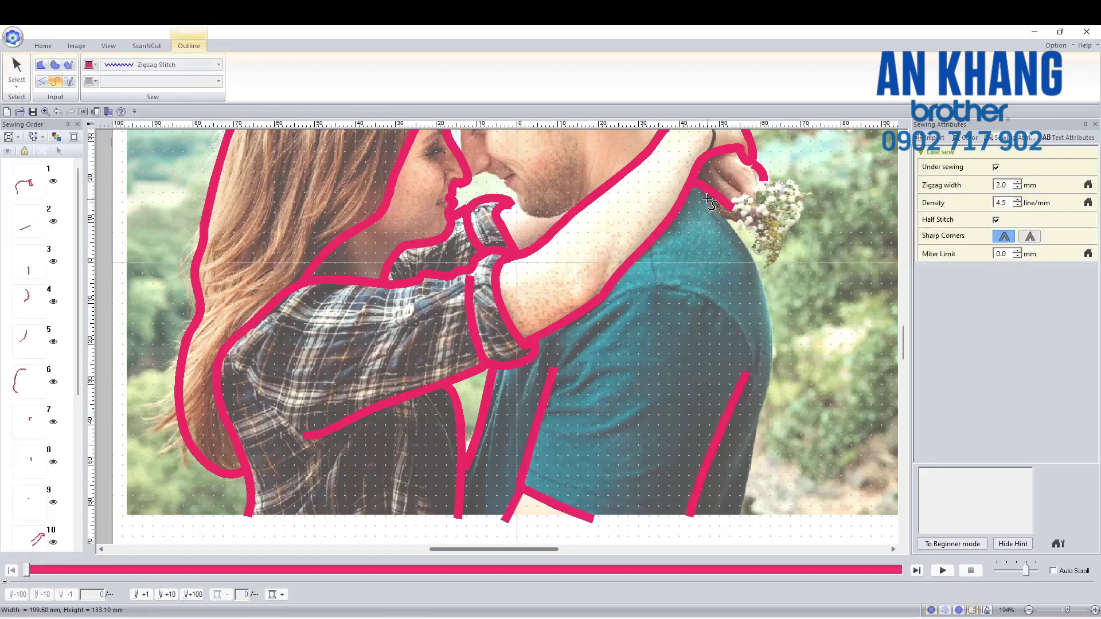
pyautogui.moveTo(759, 268)
pyautogui.mouseDown()
pyautogui.moveTo(772, 368)
pyautogui.moveTo(740, 519)
pyautogui.mouseUp()
pyautogui.doubleClick(741, 519)
# Trace the man's head from the woman's forehead over the cropped hair and down his neck to her arm.
pyautogui.scroll(2, 776, 313)
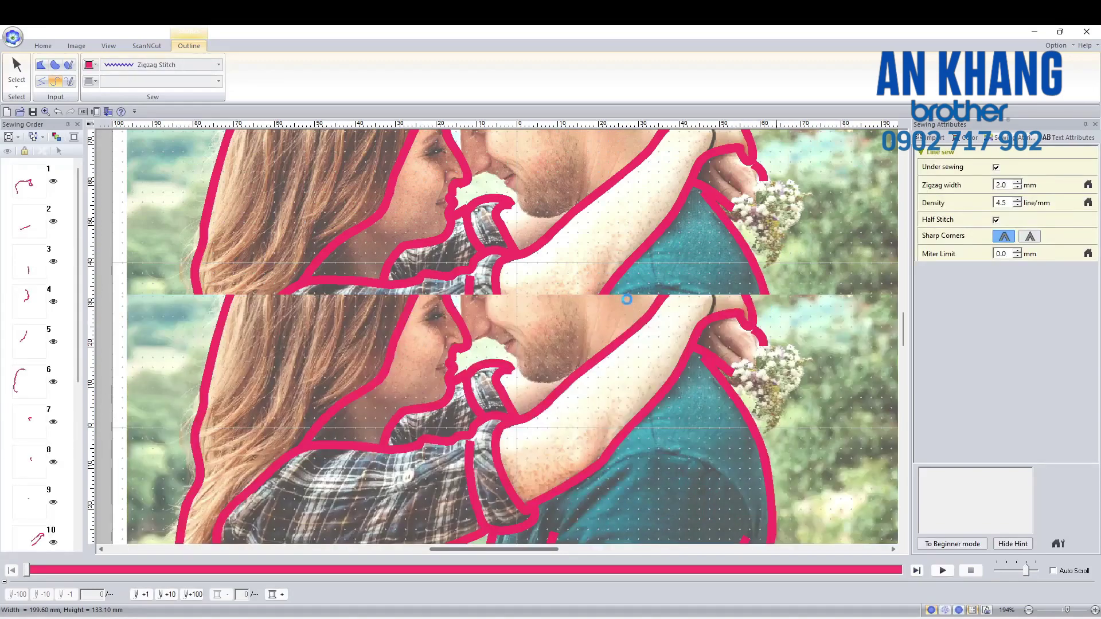
pyautogui.moveTo(409, 382); pyautogui.dragTo(451, 307)
pyautogui.moveTo(501, 277)
pyautogui.mouseDown()
pyautogui.moveTo(545, 272)
pyautogui.moveTo(614, 313)
pyautogui.moveTo(660, 462)
pyautogui.mouseUp()
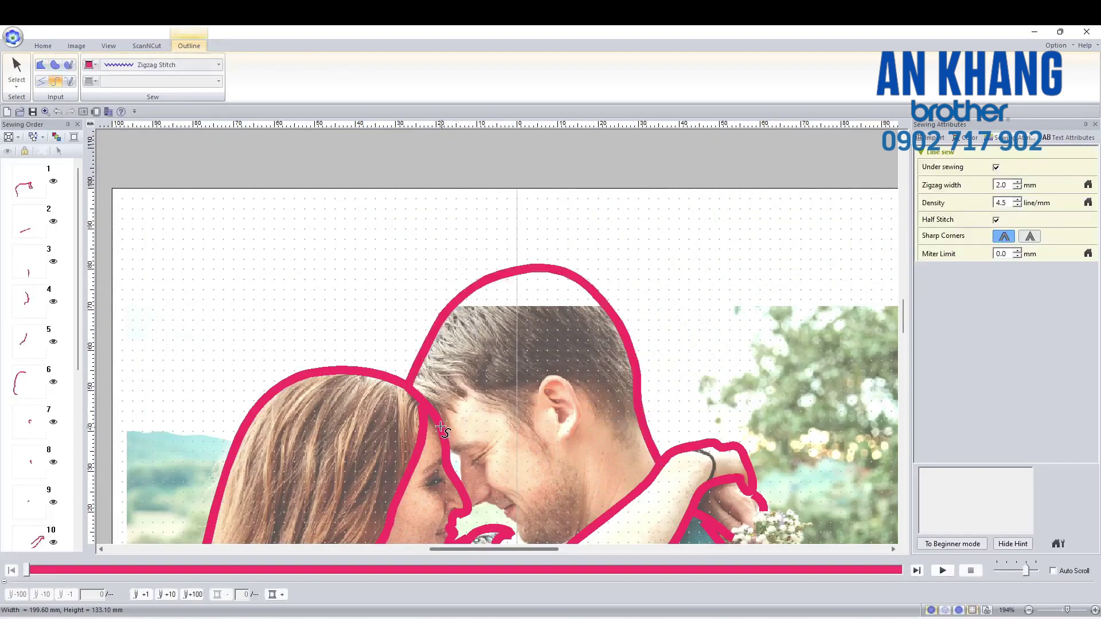
# Trace the man's face profile from the forehead and nose past the lips and chin to the woman's arm.
pyautogui.doubleClick(461, 486)
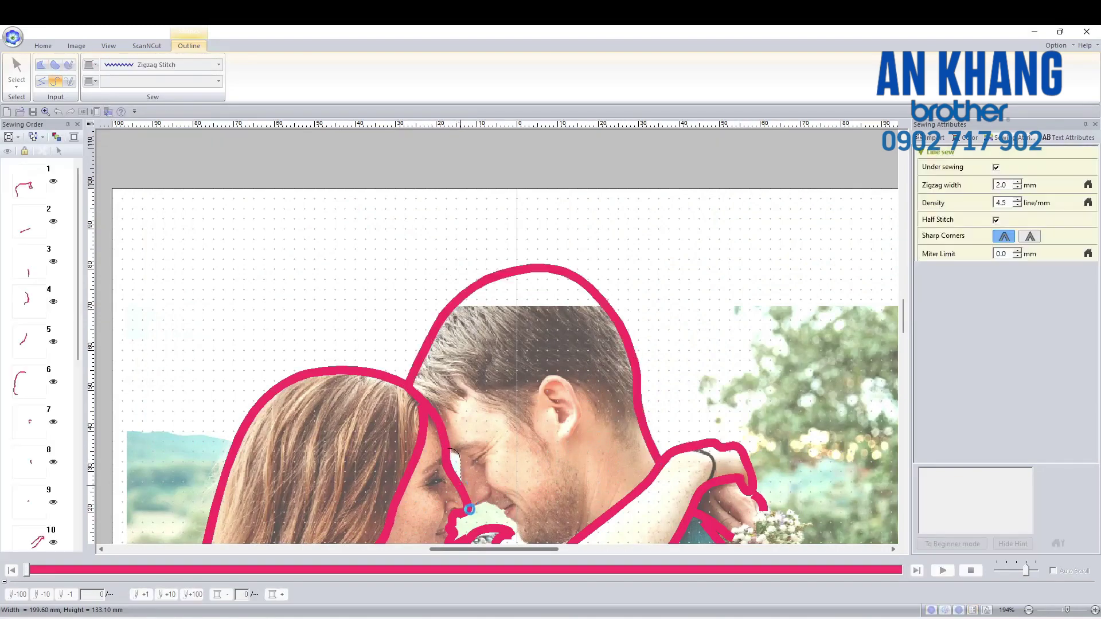
pyautogui.click(471, 508)
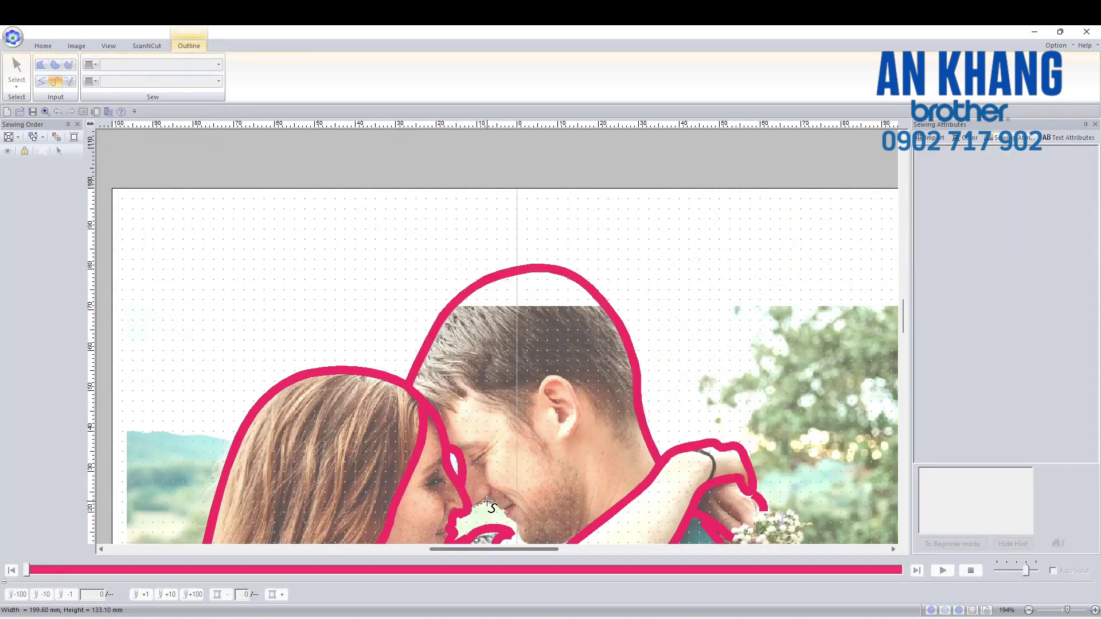
pyautogui.click(516, 526)
pyautogui.scroll(-3, 512, 524)
pyautogui.click(523, 378)
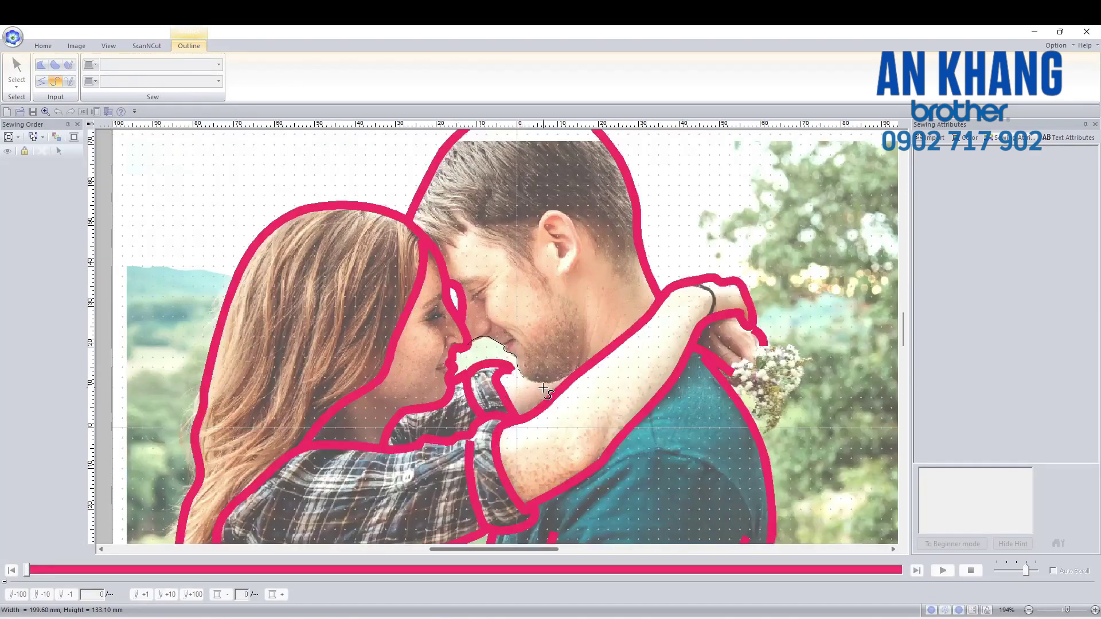
pyautogui.moveTo(543, 390); pyautogui.dragTo(578, 374)
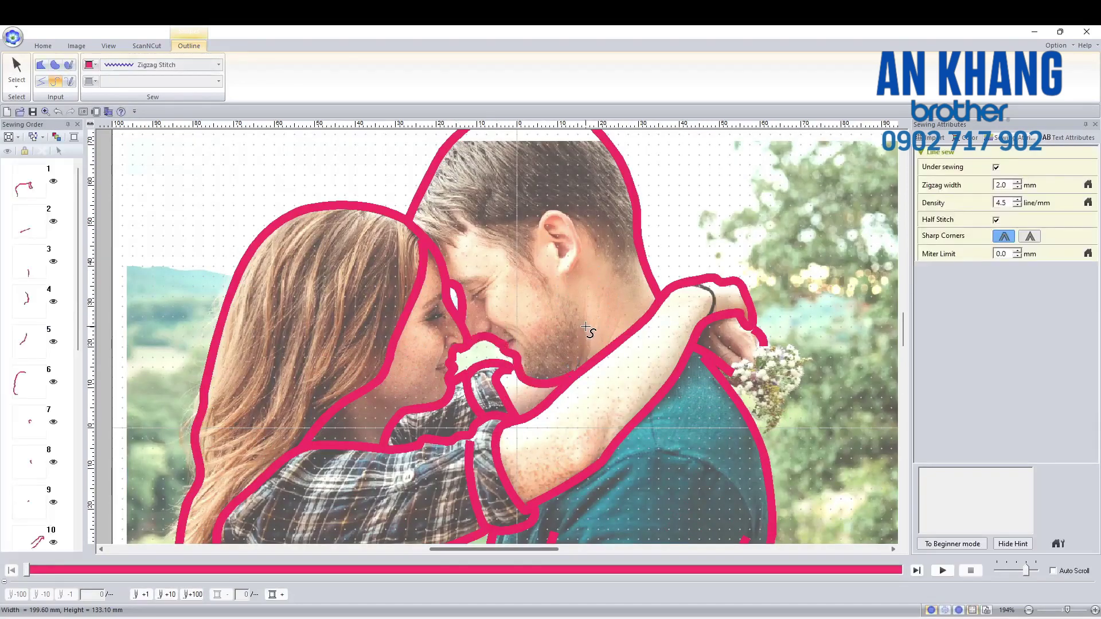
# Trace the man's cheek from the lips up to the forehead, the hairline over the ear to the nape, and the ear's rear edge.
pyautogui.click(515, 356)
pyautogui.moveTo(536, 300)
pyautogui.mouseDown()
pyautogui.moveTo(499, 249)
pyautogui.moveTo(475, 229)
pyautogui.moveTo(464, 236)
pyautogui.moveTo(561, 215)
pyautogui.moveTo(635, 290)
pyautogui.mouseUp()
pyautogui.moveTo(575, 274)
pyautogui.mouseDown()
pyautogui.moveTo(574, 228)
pyautogui.moveTo(552, 244)
pyautogui.moveTo(570, 275)
pyautogui.mouseUp()
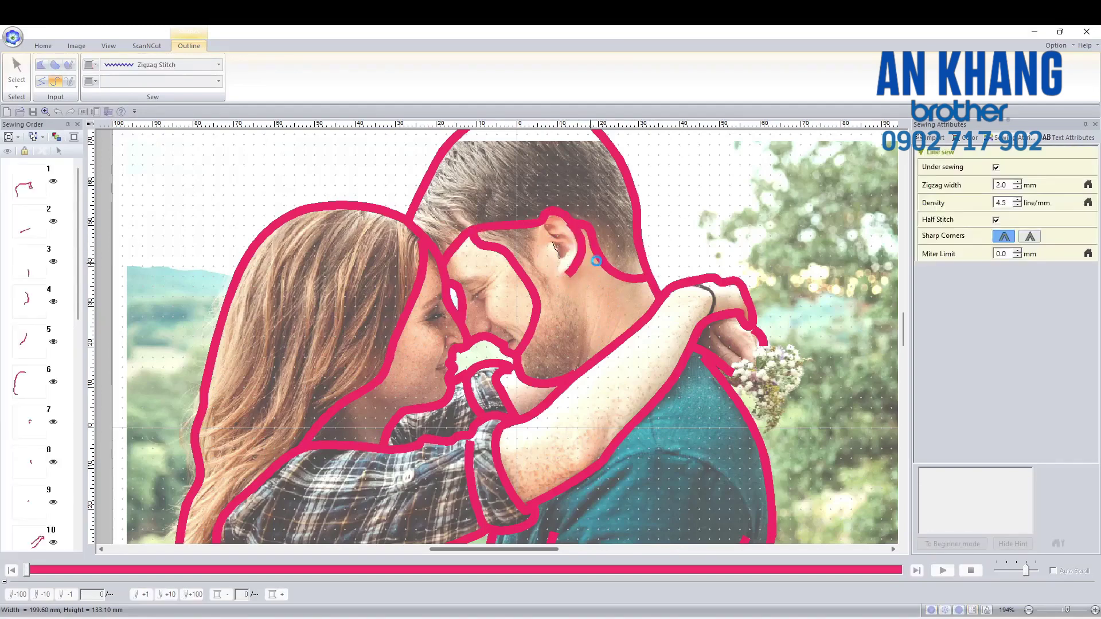
# Trace the front and inner mark of the man's ear, and the beard edge from the ear down to the jaw.
pyautogui.click(580, 309)
pyautogui.rightClick(573, 374)
pyautogui.click(574, 374)
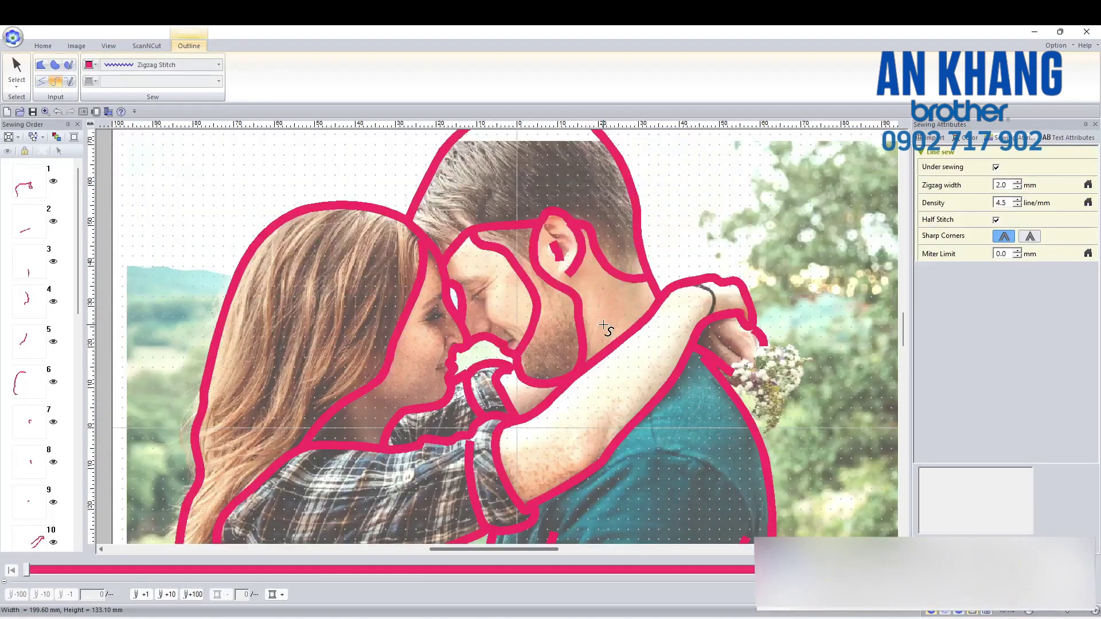
# Trace the bouquet's irregular outline from the woman's fingers around the flowers and back to the man's shoulder.
pyautogui.moveTo(731, 374)
pyautogui.mouseDown()
pyautogui.moveTo(774, 438)
pyautogui.moveTo(802, 362)
pyautogui.moveTo(815, 361)
pyautogui.moveTo(787, 346)
pyautogui.mouseUp()
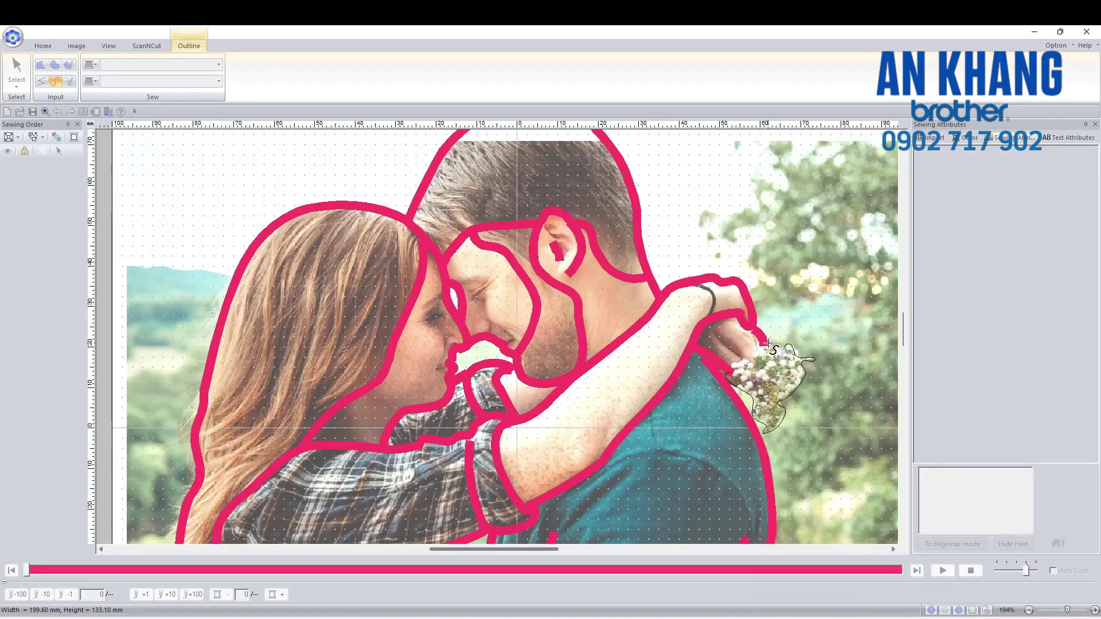
pyautogui.click(747, 361)
pyautogui.doubleClick(730, 374)
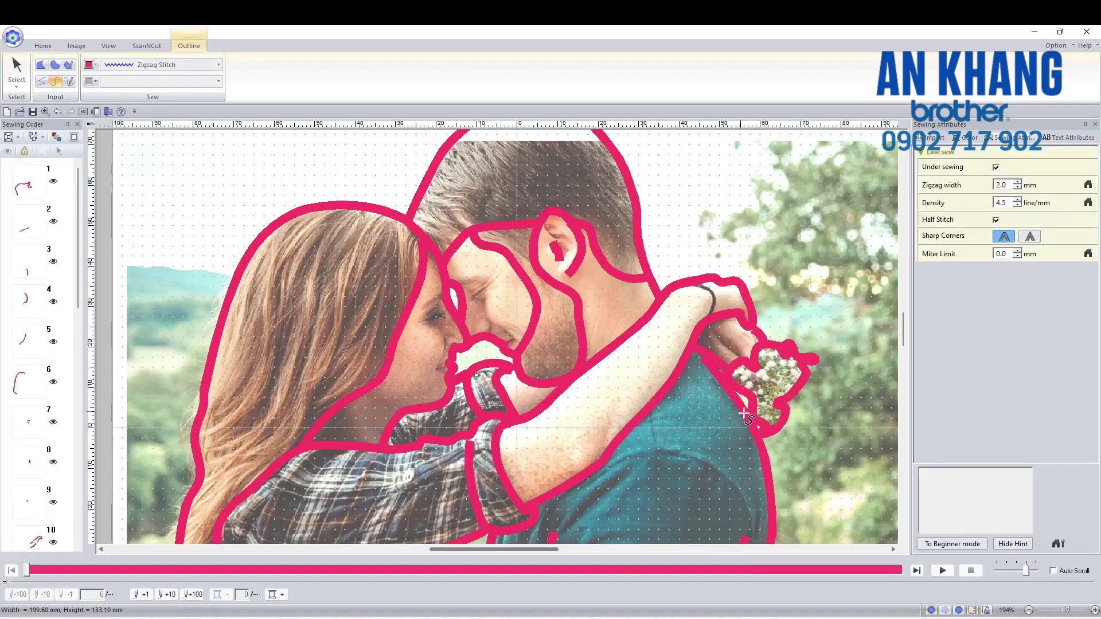
# Fade out the background photo completely so that only the stitched outlines are displayed.
pyautogui.scroll(-1, 735, 406)
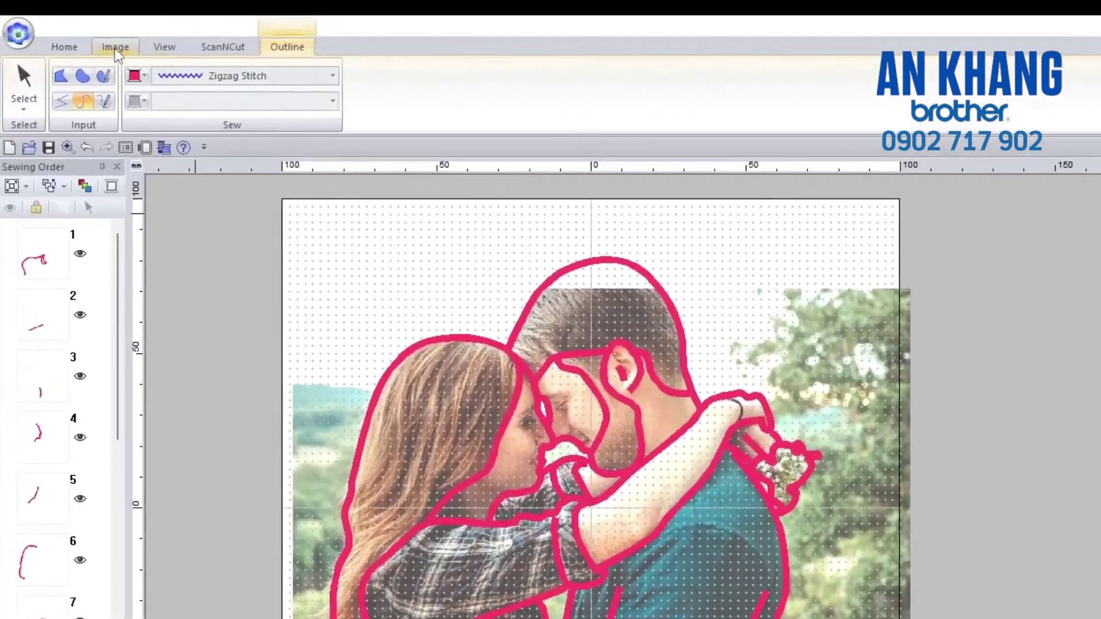
pyautogui.click(77, 46)
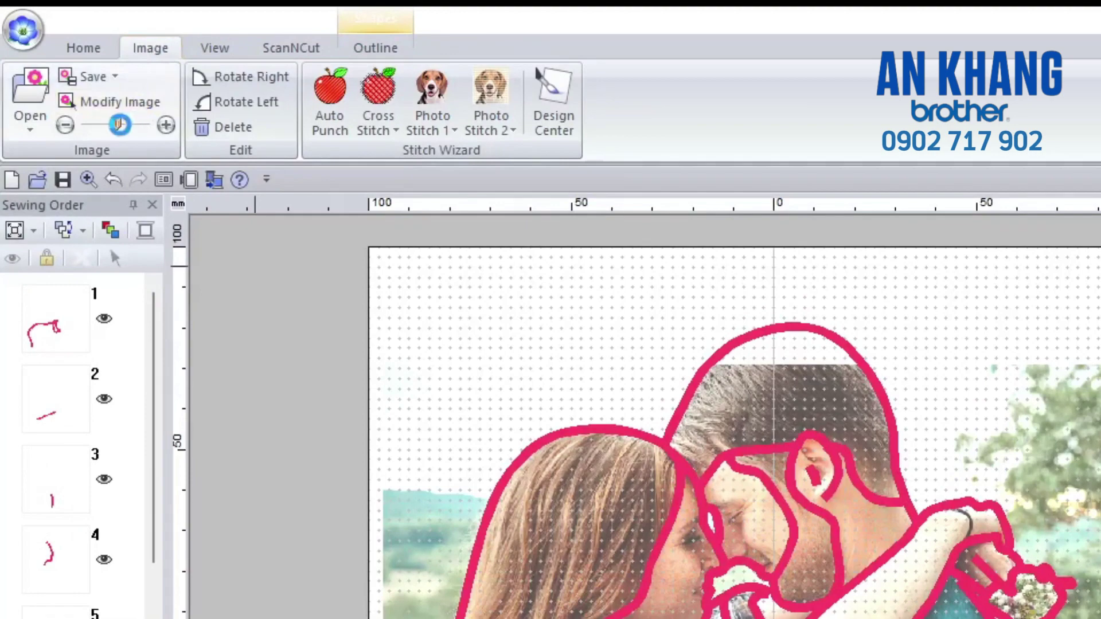
pyautogui.click(70, 125)
pyautogui.click(70, 125)
pyautogui.click(70, 125)
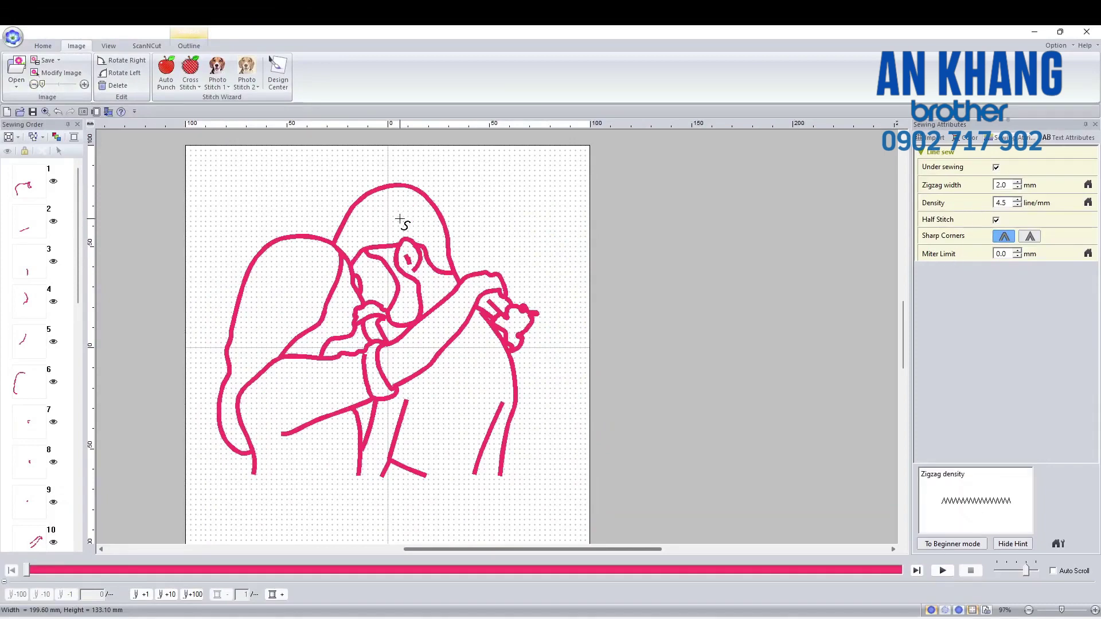
# Select all the traced outlines and set their zigzag width to 1.0 mm.
pyautogui.click(43, 46)
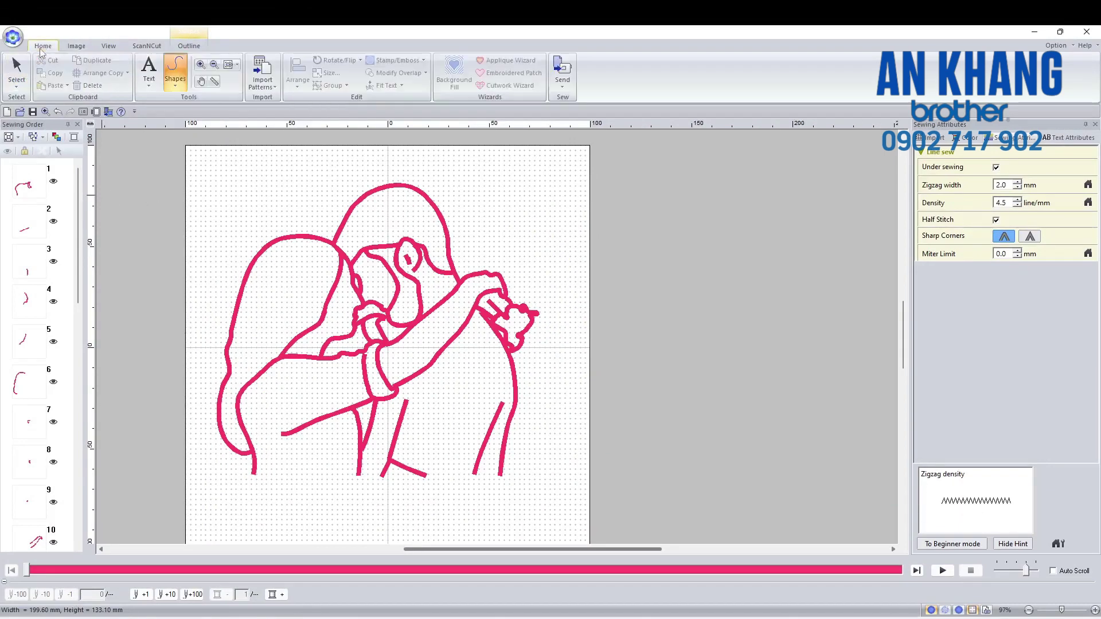
pyautogui.click(20, 73)
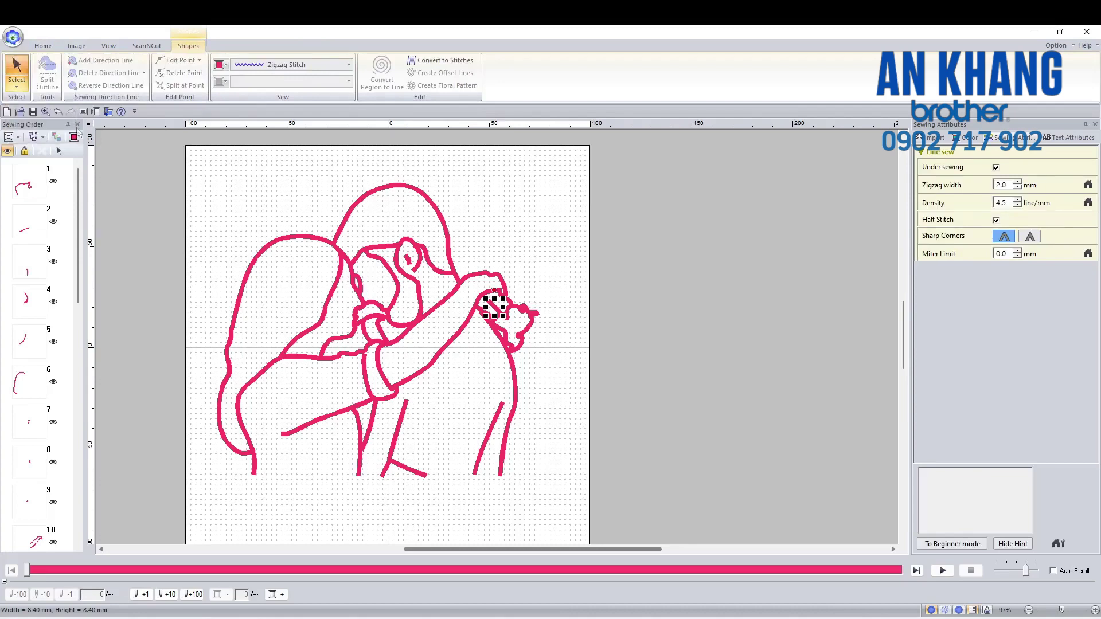
pyautogui.moveTo(195, 155); pyautogui.dragTo(562, 507)
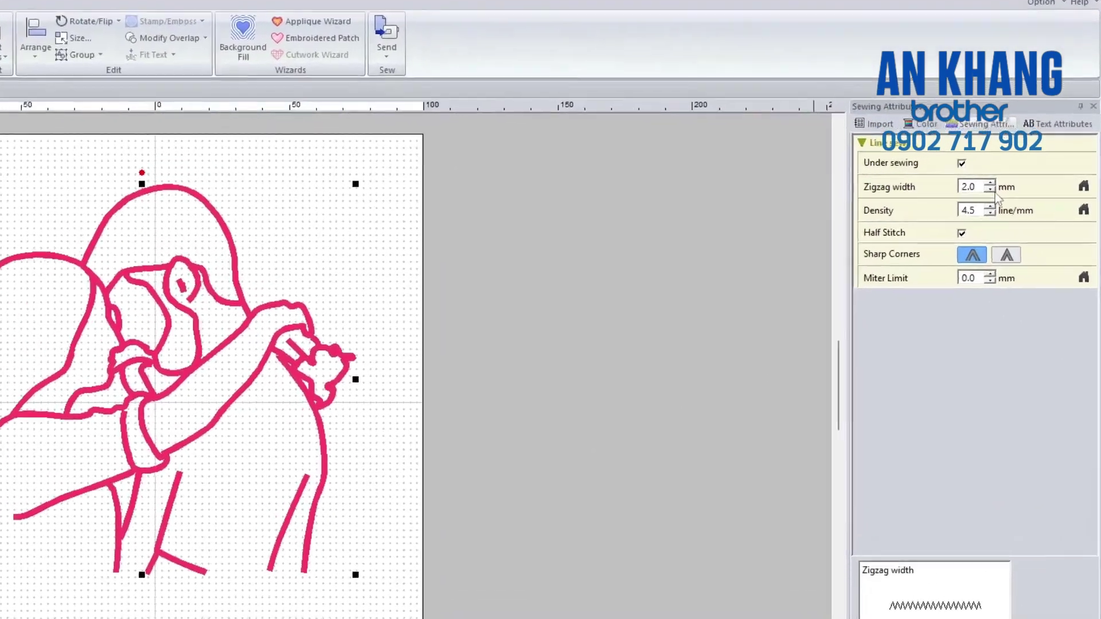
pyautogui.click(1019, 188)
pyautogui.click(1020, 188)
pyautogui.click(1019, 188)
pyautogui.click(1020, 188)
pyautogui.click(941, 195)
pyautogui.click(940, 195)
pyautogui.click(940, 195)
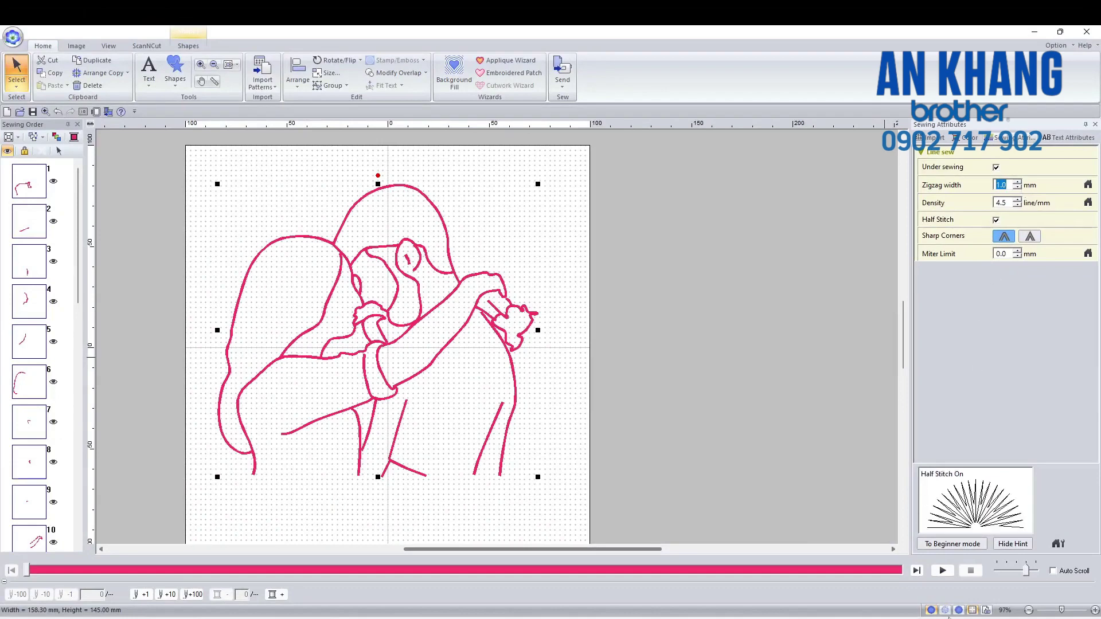
# Preview the thinner outlines in stitch view, return to solid view, and inspect the lines around the sleeves.
pyautogui.click(945, 612)
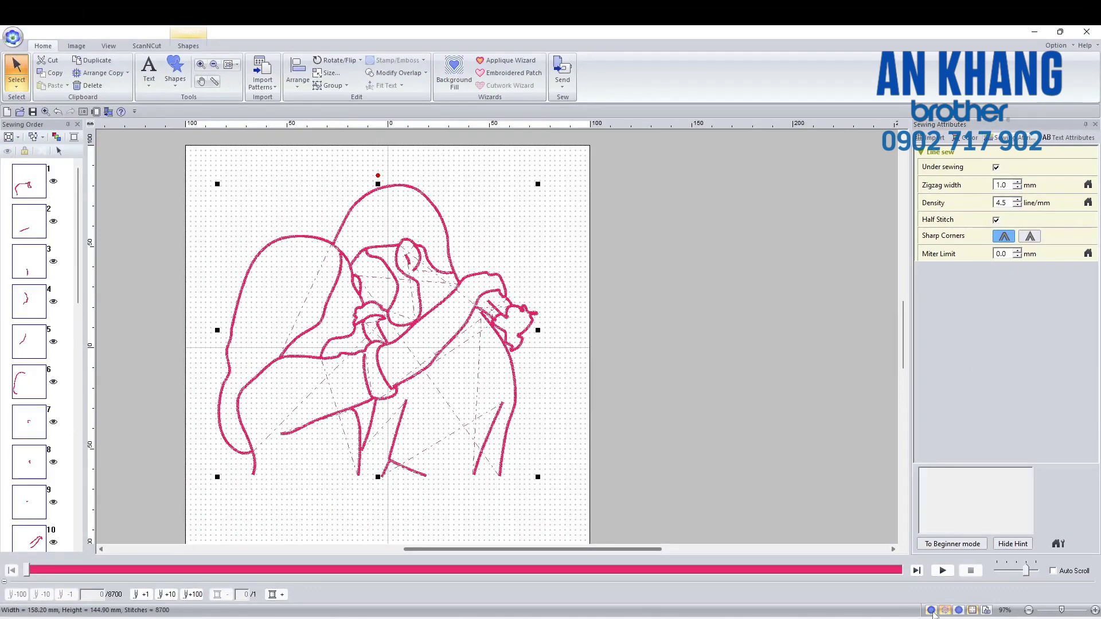
pyautogui.click(930, 611)
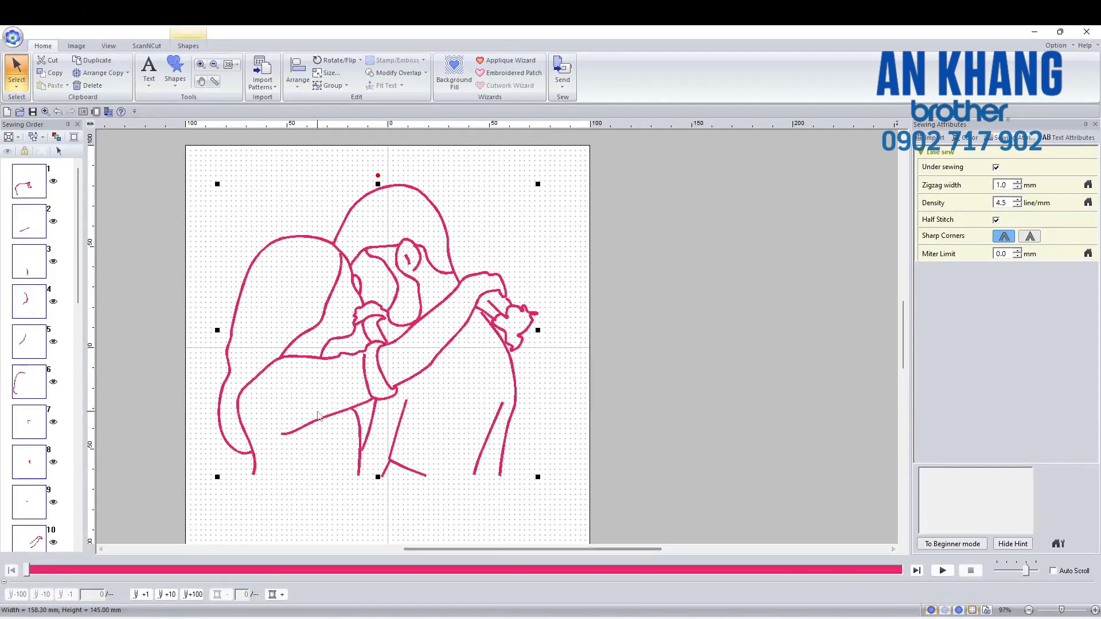
pyautogui.scroll(1, 334, 388)
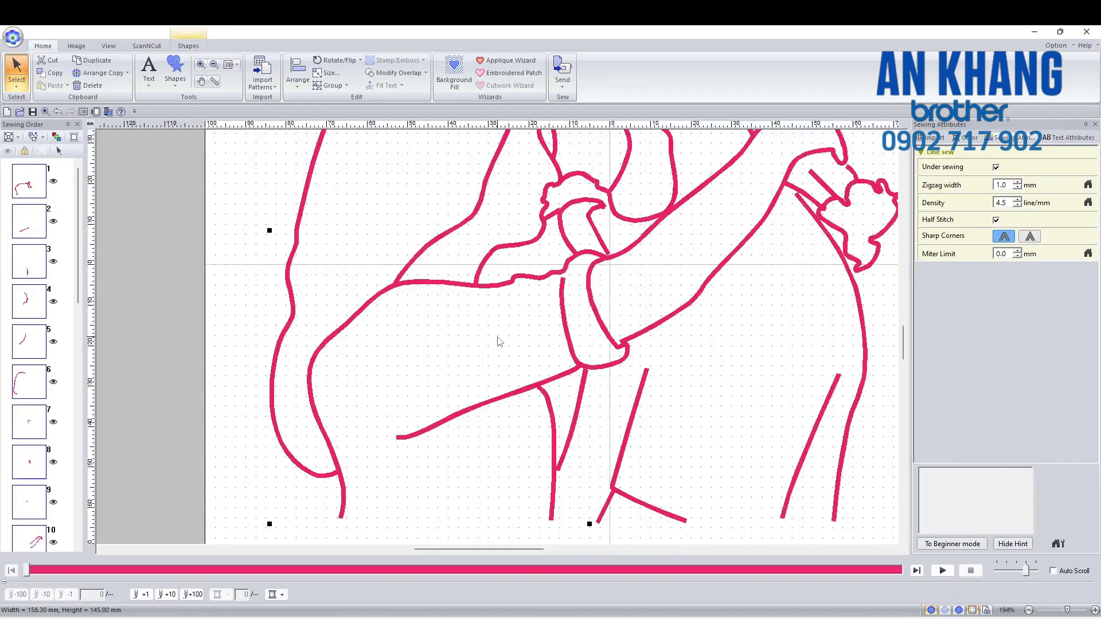
pyautogui.scroll(-1, 506, 339)
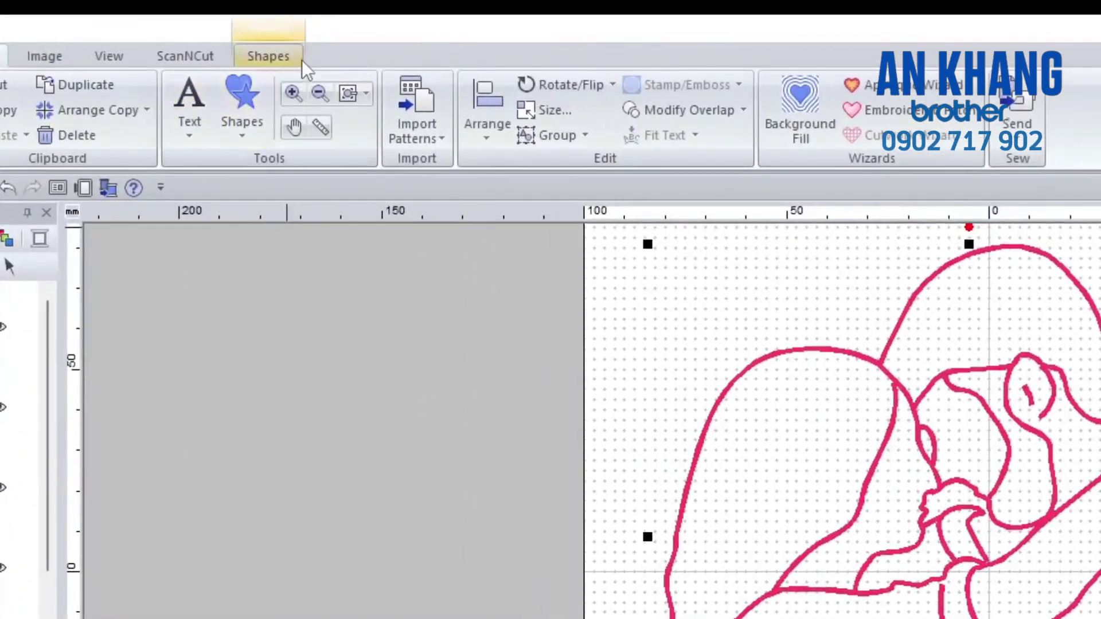
# Change the thread color of all selected outlines to black.
pyautogui.click(300, 57)
pyautogui.click(343, 93)
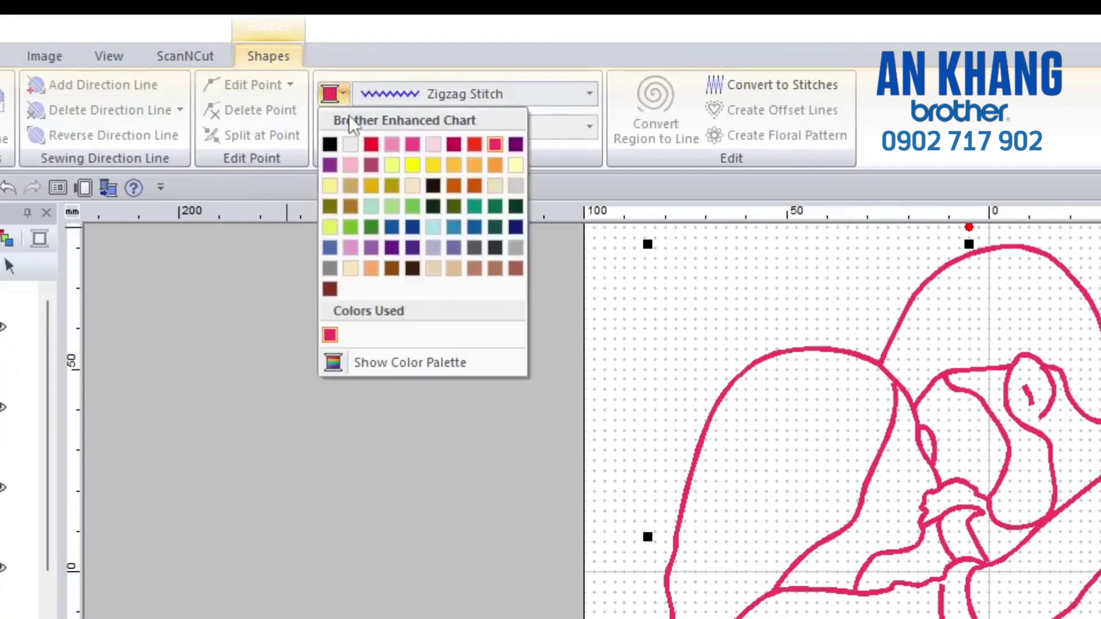
pyautogui.click(331, 143)
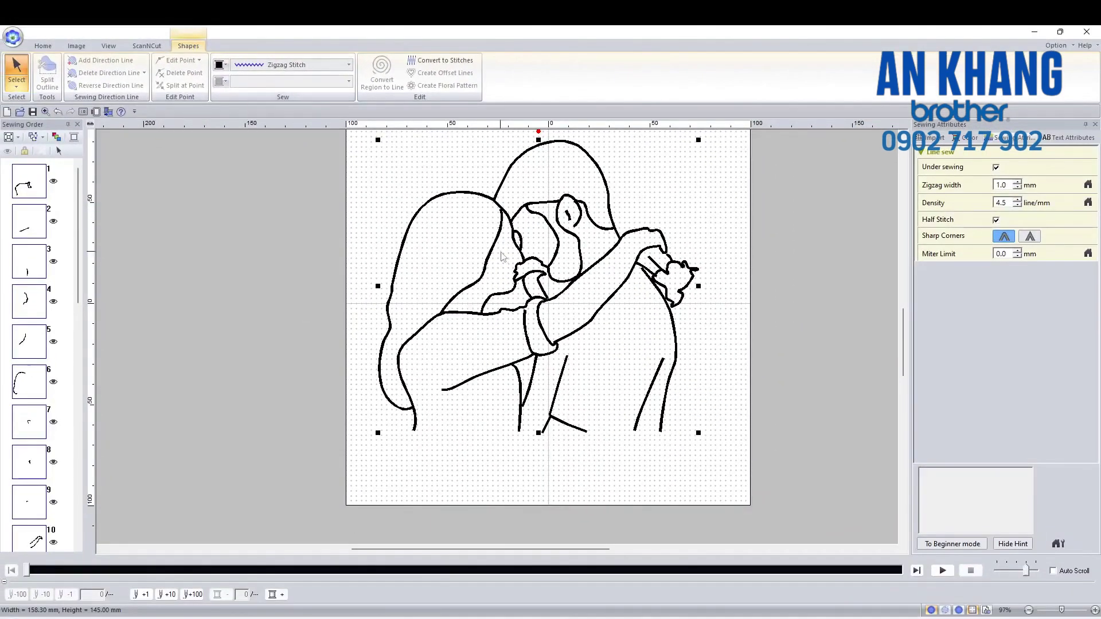
# Draw a short zigzag-stitch curve bridging the gap between the tip of the woman's far cuff and the man's chin outline.
pyautogui.scroll(2, 531, 274)
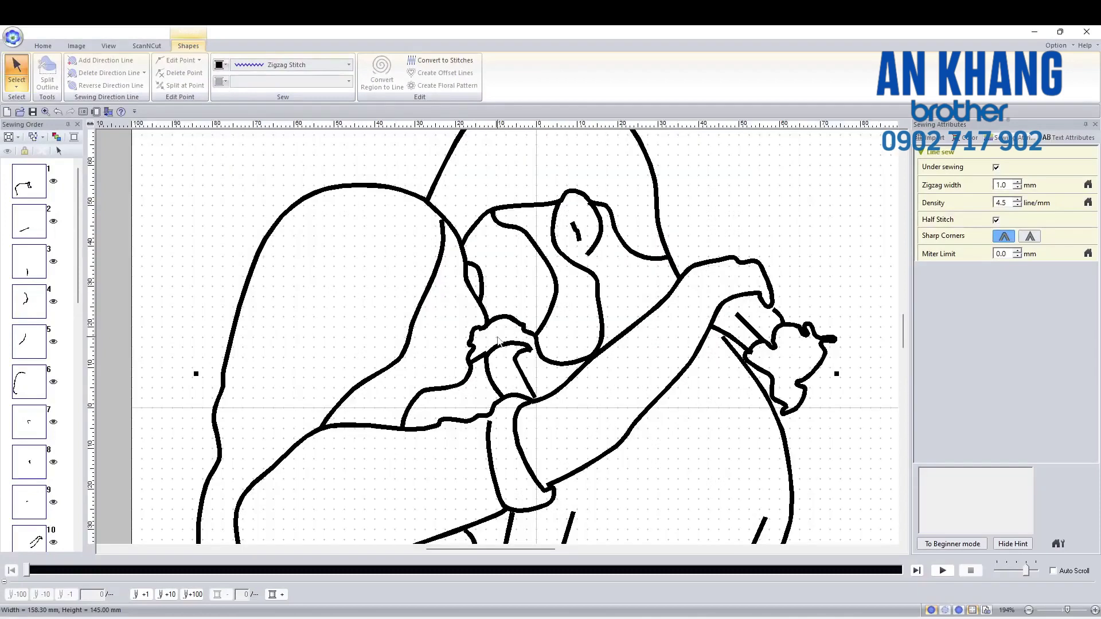
pyautogui.scroll(1, 508, 362)
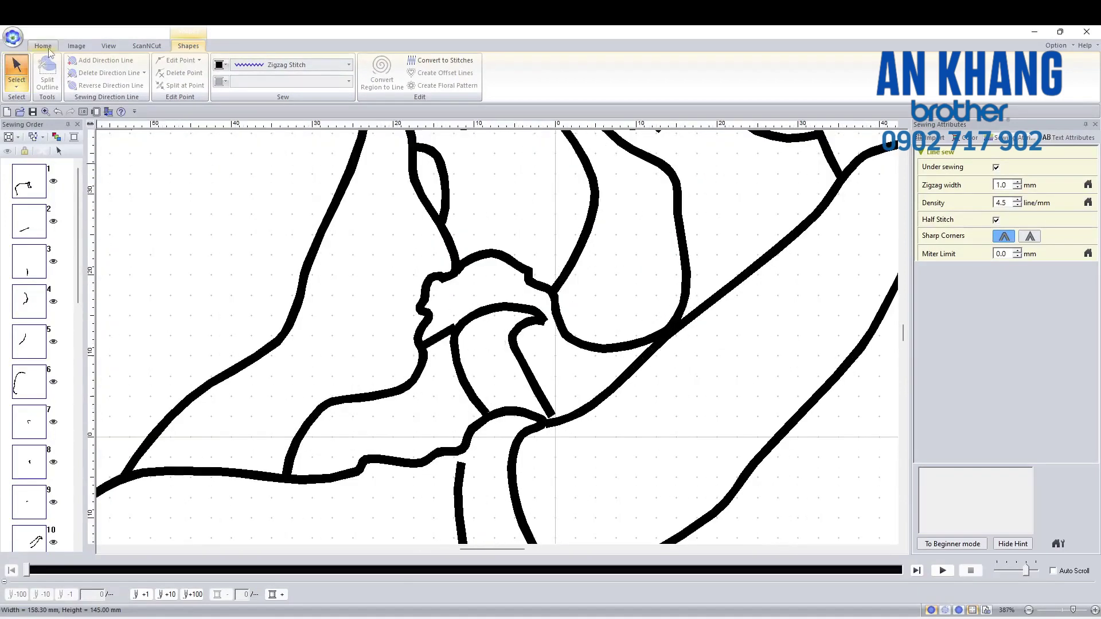
pyautogui.click(75, 46)
pyautogui.click(44, 46)
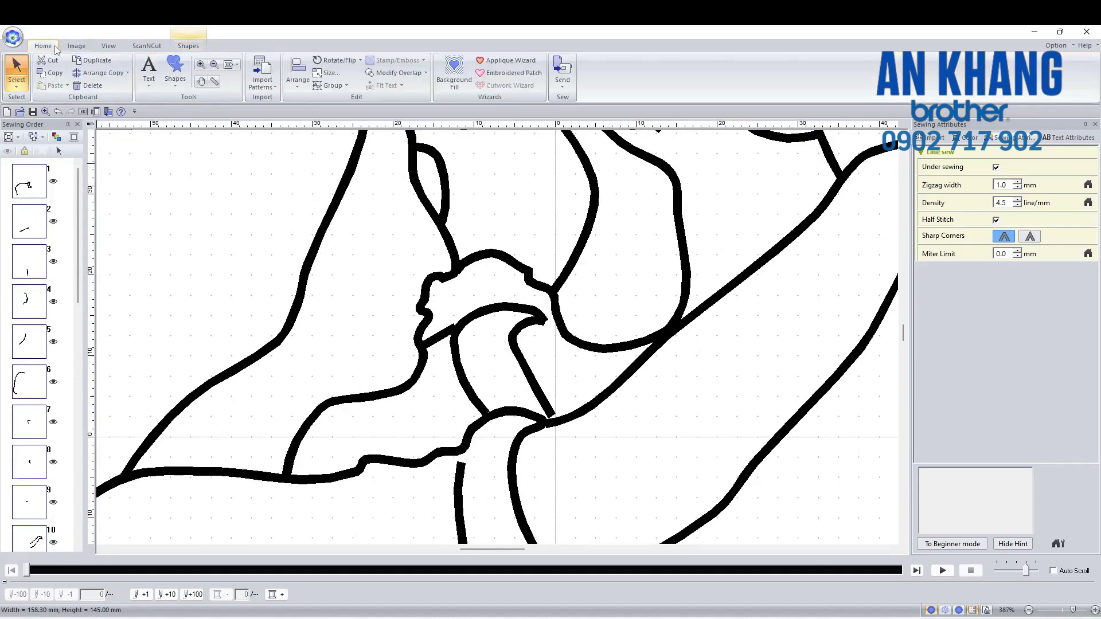
pyautogui.click(83, 47)
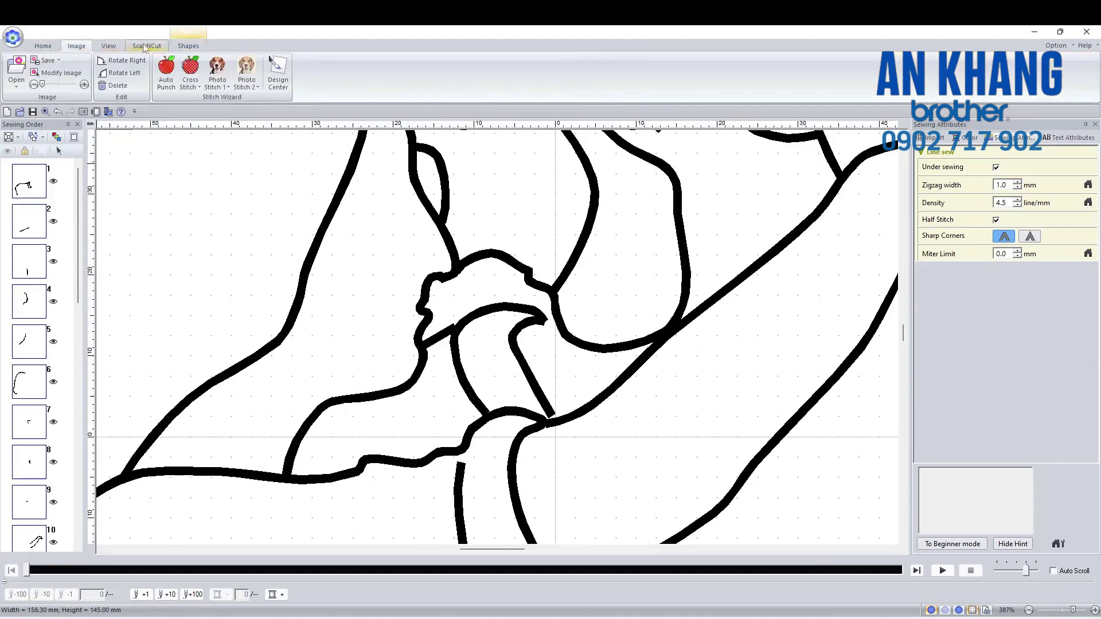
pyautogui.click(58, 46)
pyautogui.click(177, 84)
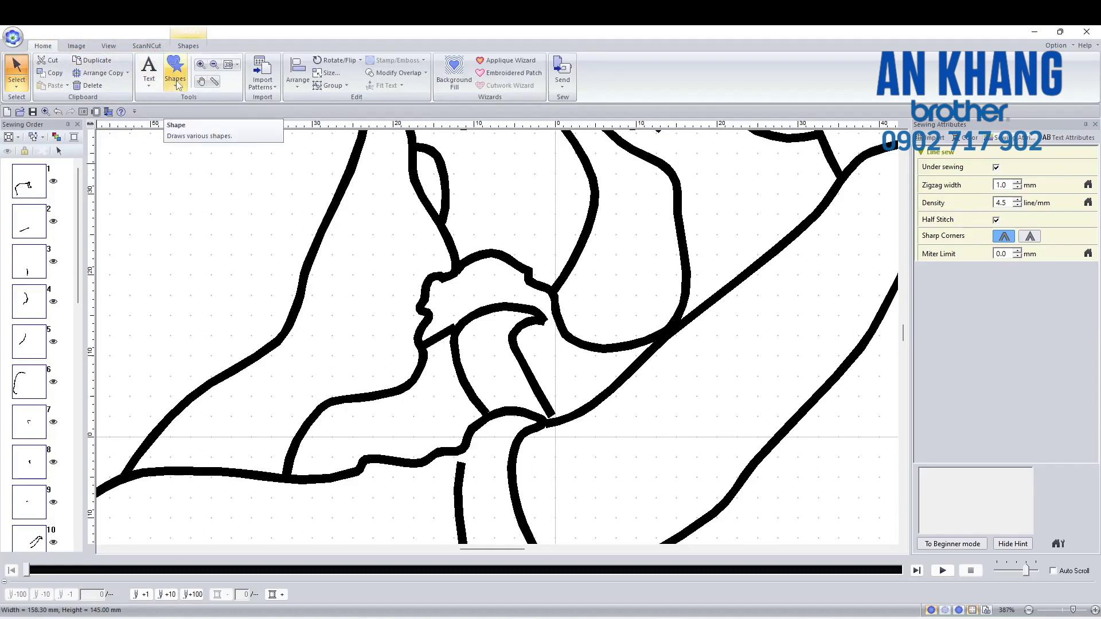
pyautogui.click(266, 113)
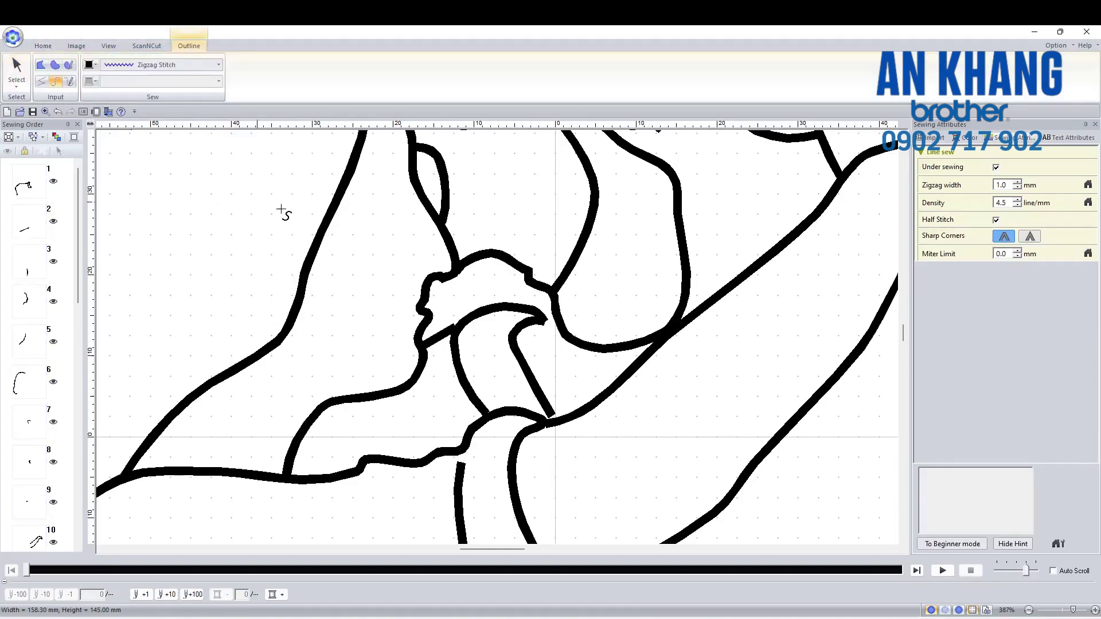
pyautogui.click(547, 325)
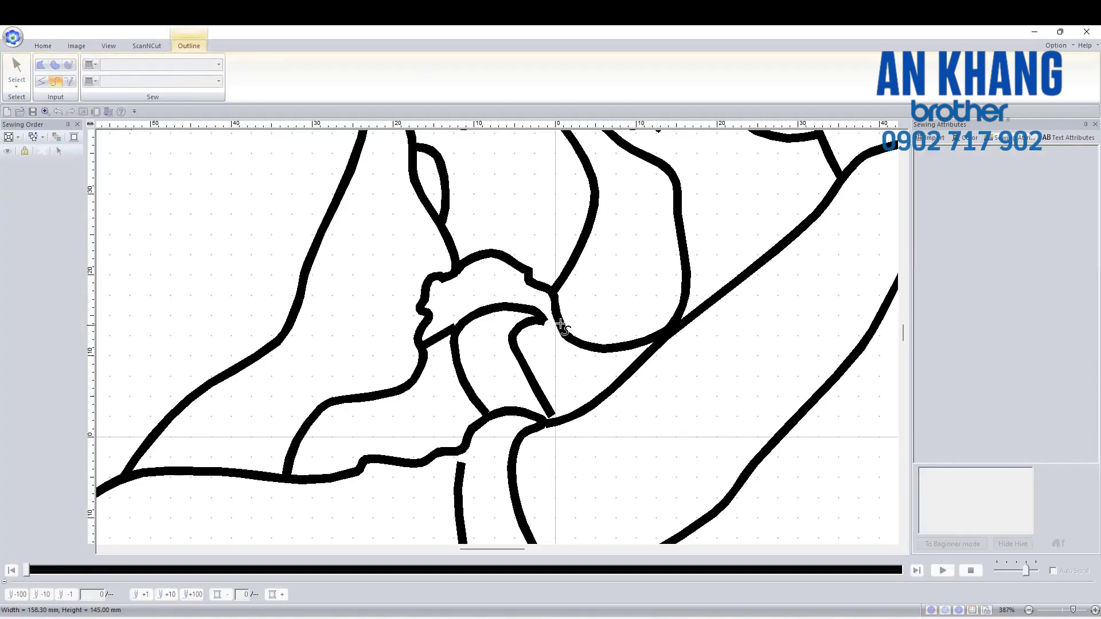
pyautogui.doubleClick(567, 315)
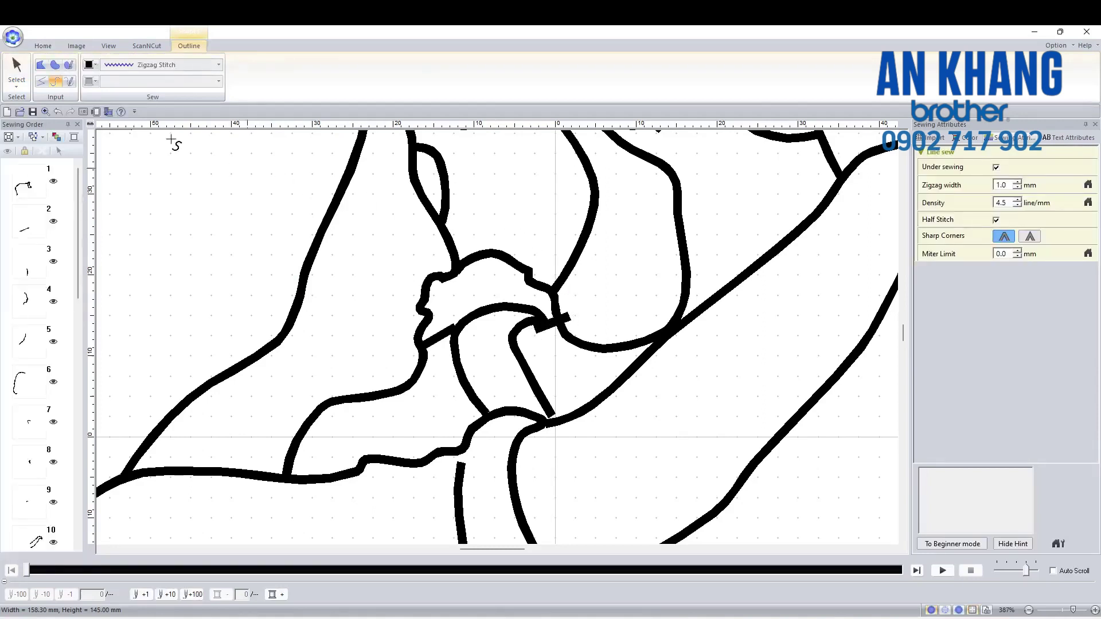
# Adjust the end points of the short bridging line so it meets the cuff tip and ends at the chin outline.
pyautogui.click(16, 71)
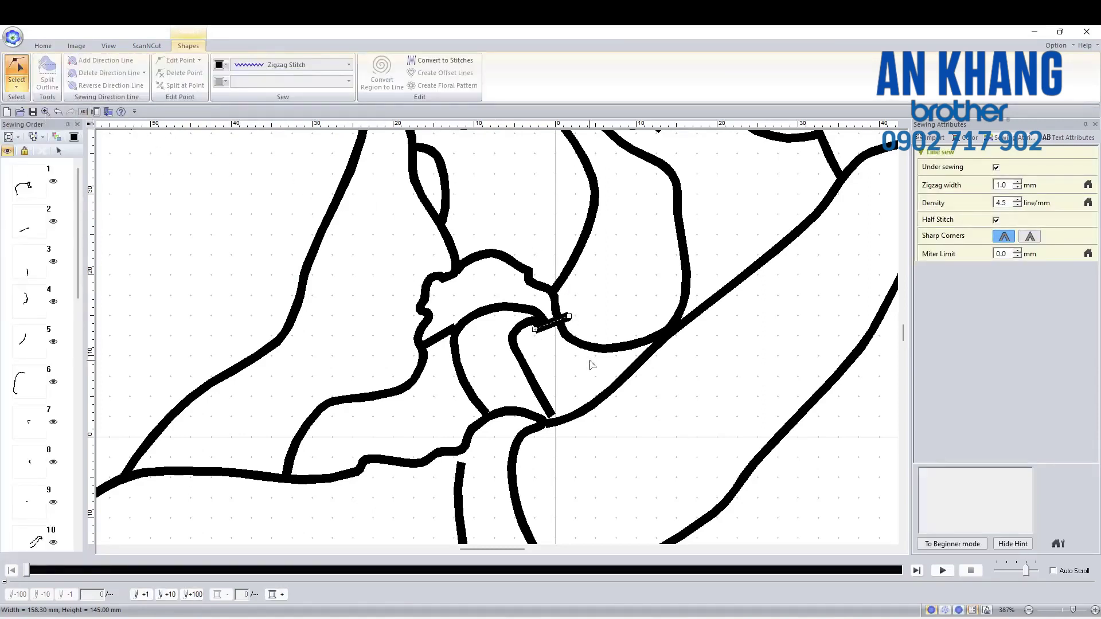
pyautogui.click(535, 331)
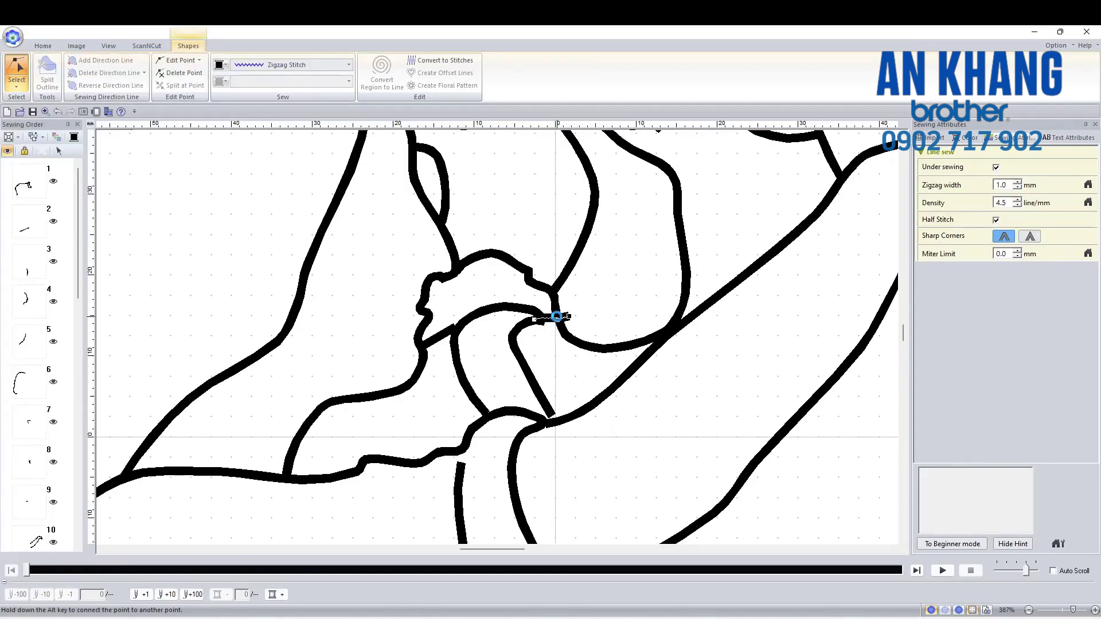
pyautogui.click(571, 363)
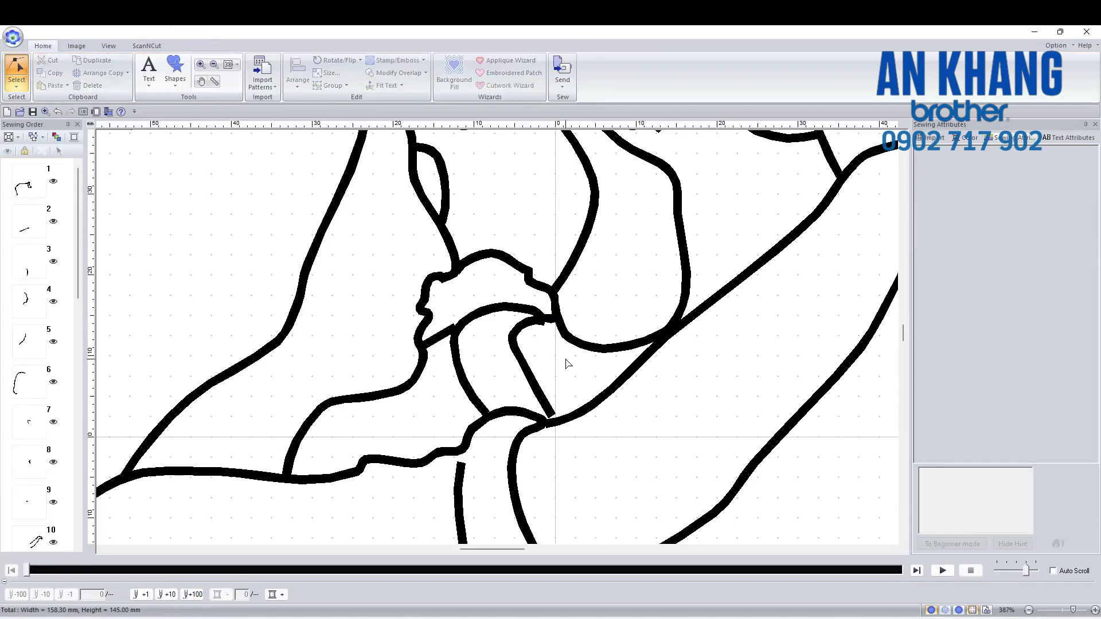
# Reshape the lower end of the far cuff's edge with the point selection tool so it joins the arm outline.
pyautogui.click(547, 410)
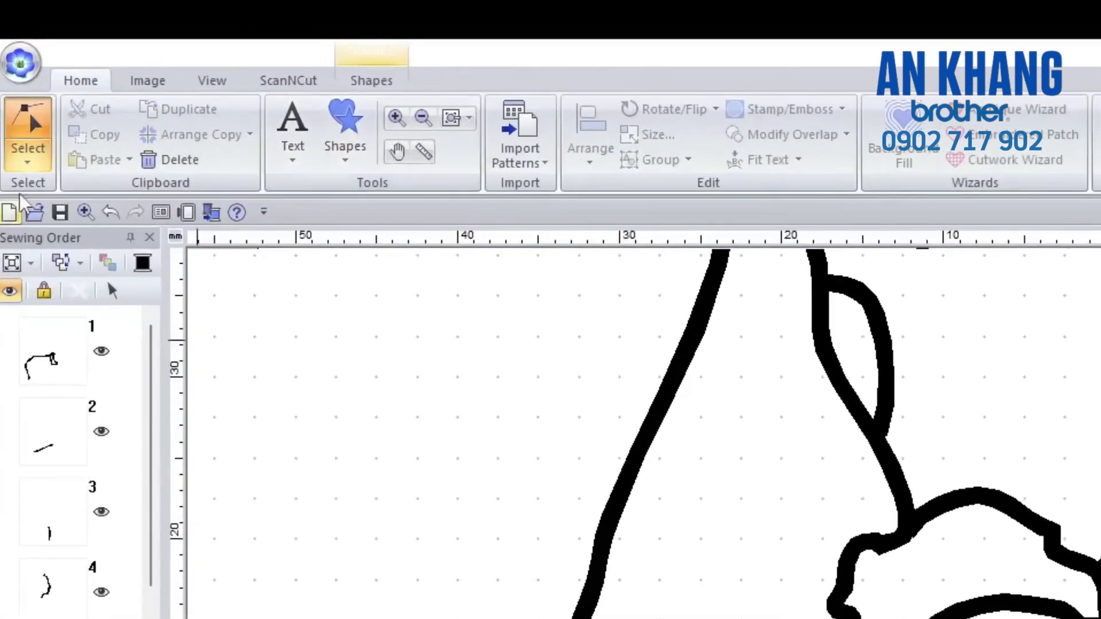
pyautogui.click(27, 158)
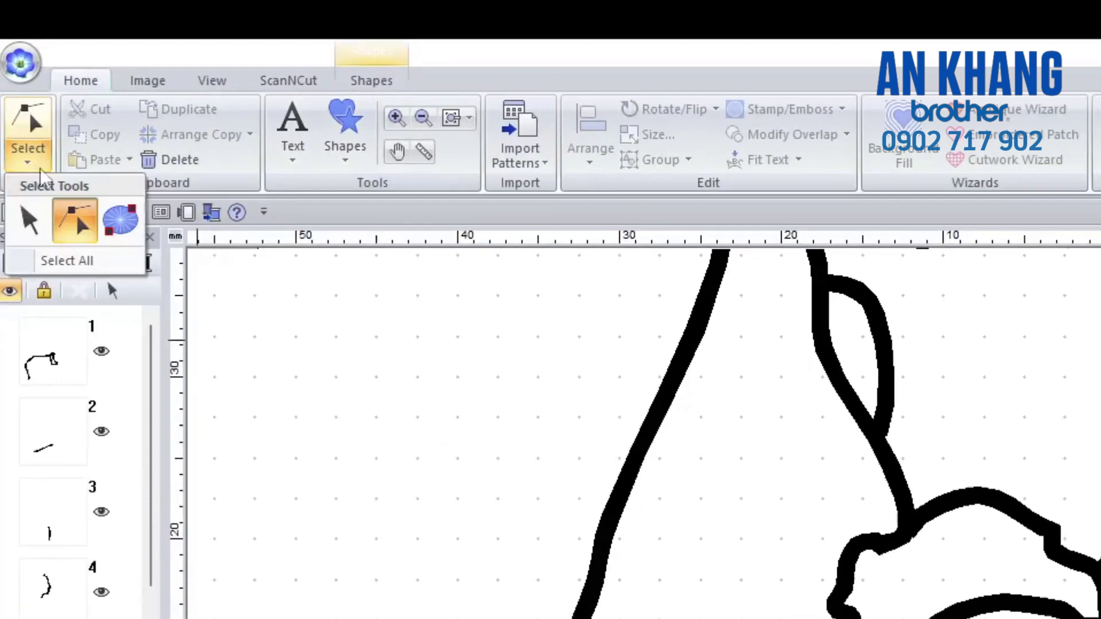
pyautogui.click(74, 220)
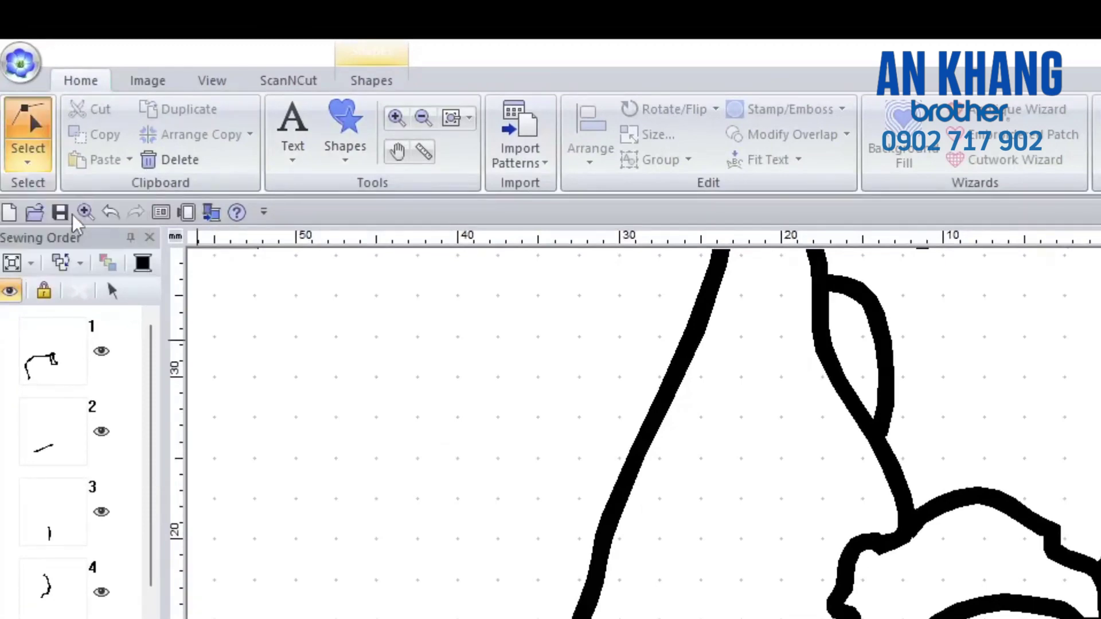
pyautogui.click(550, 388)
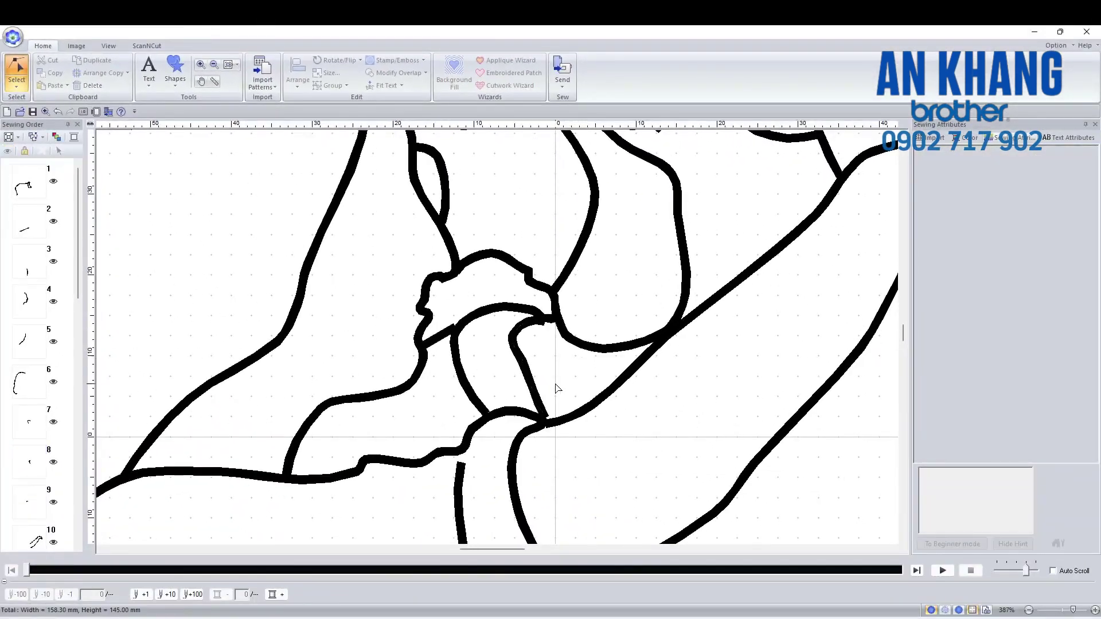
pyautogui.click(540, 424)
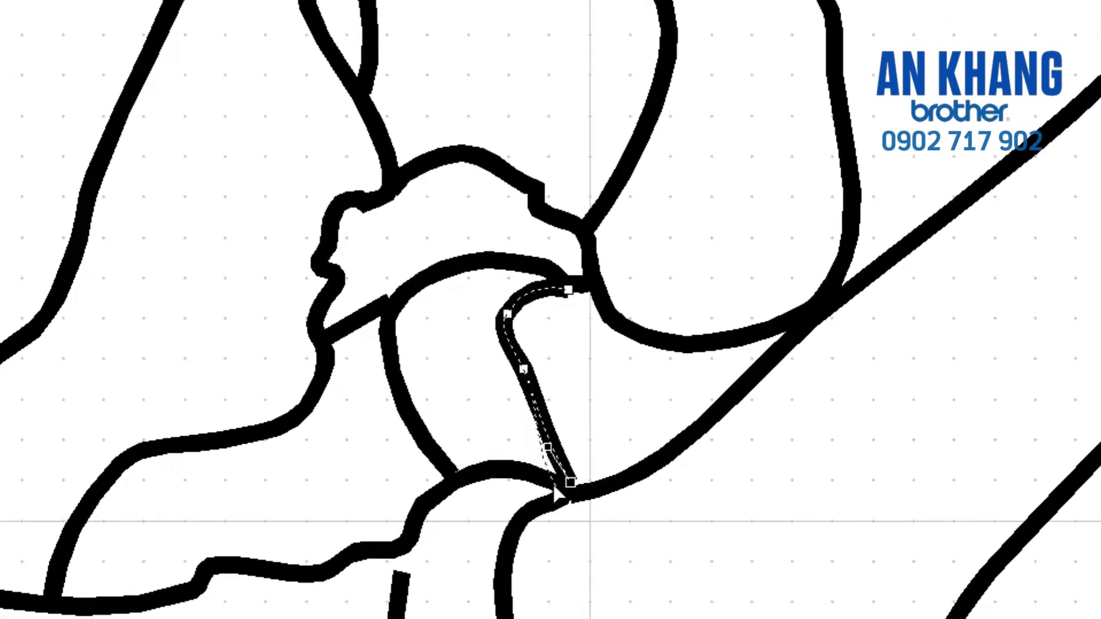
pyautogui.moveTo(554, 488); pyautogui.dragTo(557, 486)
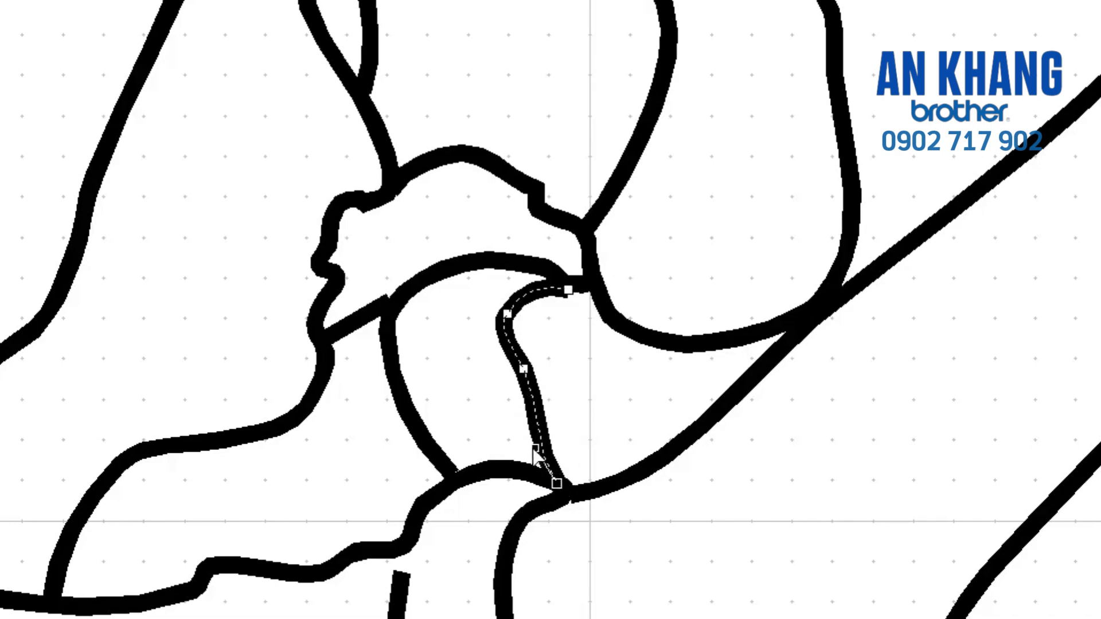
pyautogui.moveTo(543, 449); pyautogui.dragTo(548, 445)
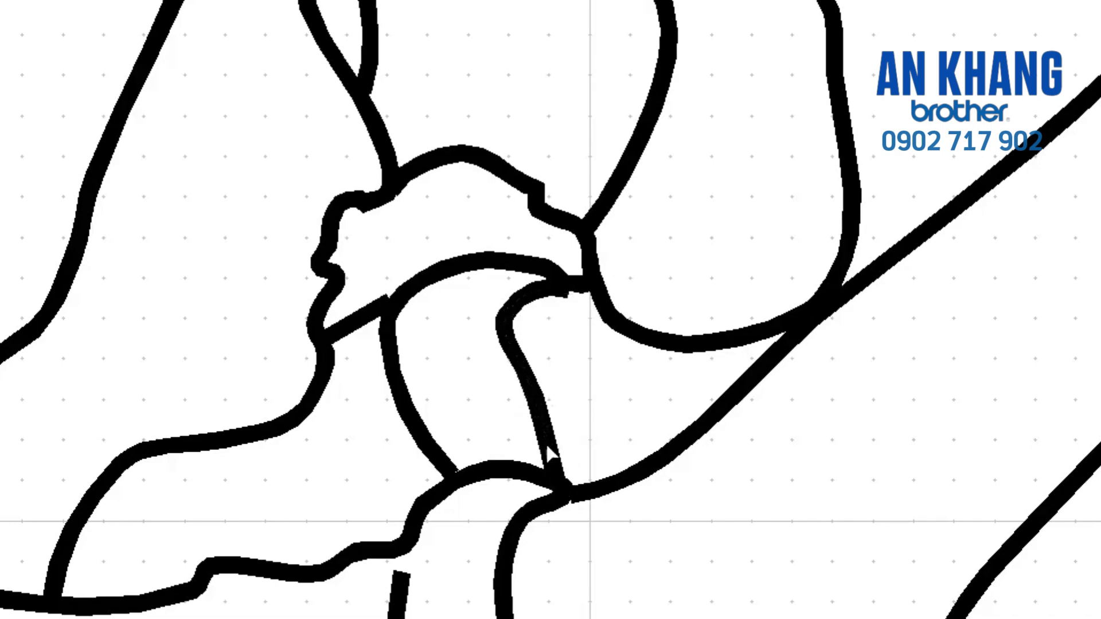
# Extend the upper end of the near cuff's edge line so it meets the wavy sleeve outline above it.
pyautogui.click(604, 452)
pyautogui.click(583, 504)
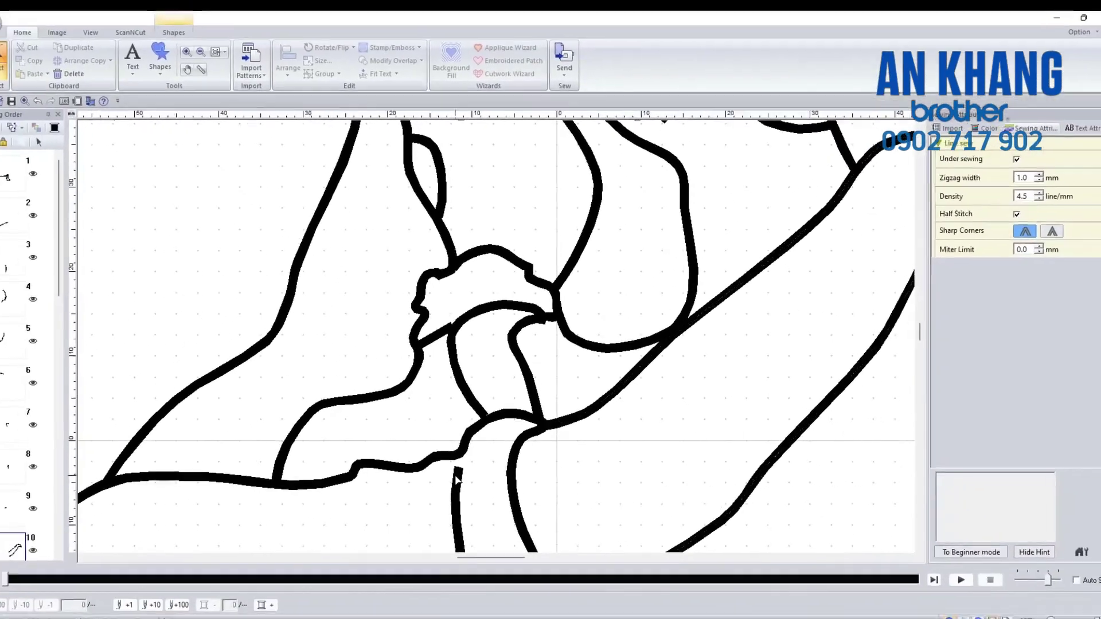
pyautogui.click(457, 478)
pyautogui.moveTo(458, 469); pyautogui.dragTo(460, 454)
pyautogui.click(492, 486)
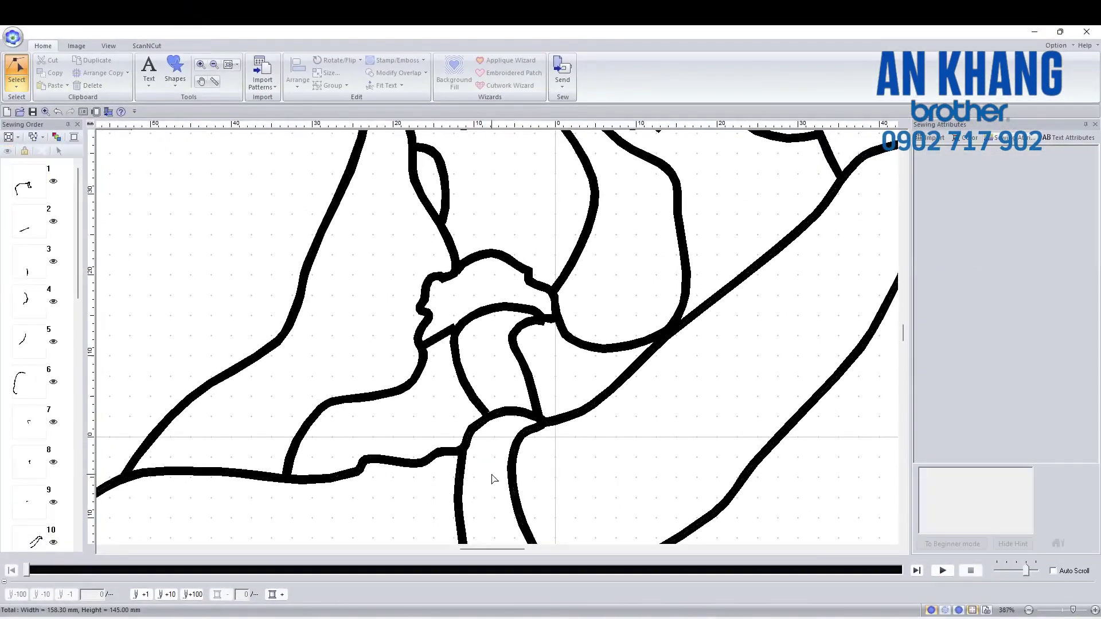
# Move the end point of the near cuff's bottom curve onto the lower outline of the forearm.
pyautogui.scroll(-3, 492, 485)
pyautogui.click(504, 491)
pyautogui.click(586, 425)
pyautogui.moveTo(579, 425); pyautogui.dragTo(578, 434)
pyautogui.click(633, 450)
# Join the lower end of the slanted line beneath the near cuff to the vertical body line beside it.
pyautogui.scroll(-1, 635, 451)
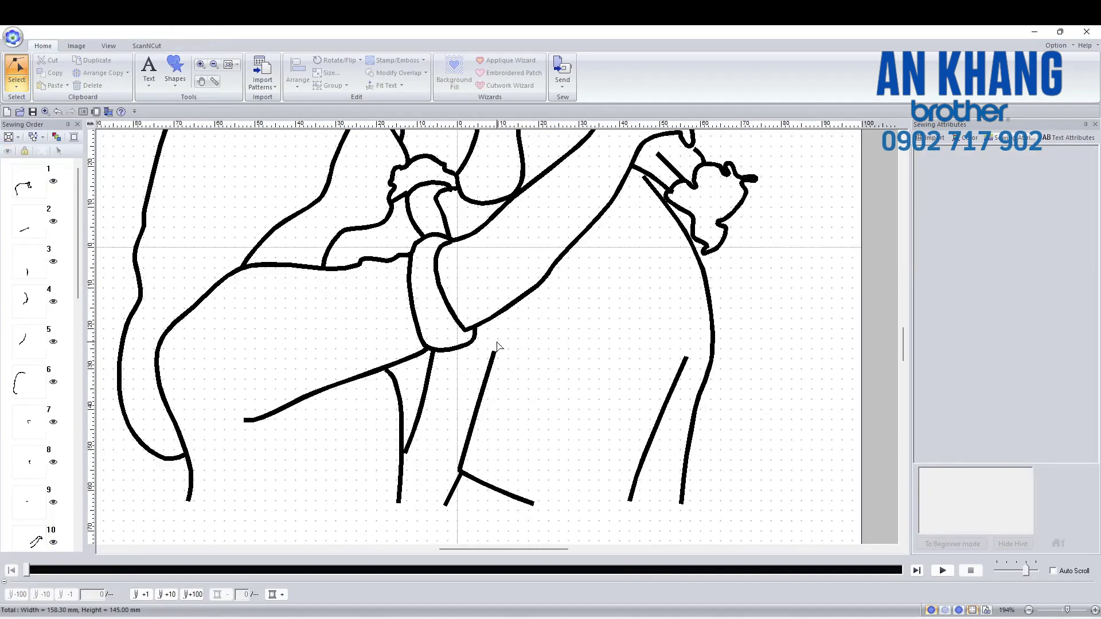
pyautogui.scroll(1, 409, 463)
pyautogui.click(494, 318)
pyautogui.moveTo(493, 320); pyautogui.dragTo(485, 327)
pyautogui.click(527, 314)
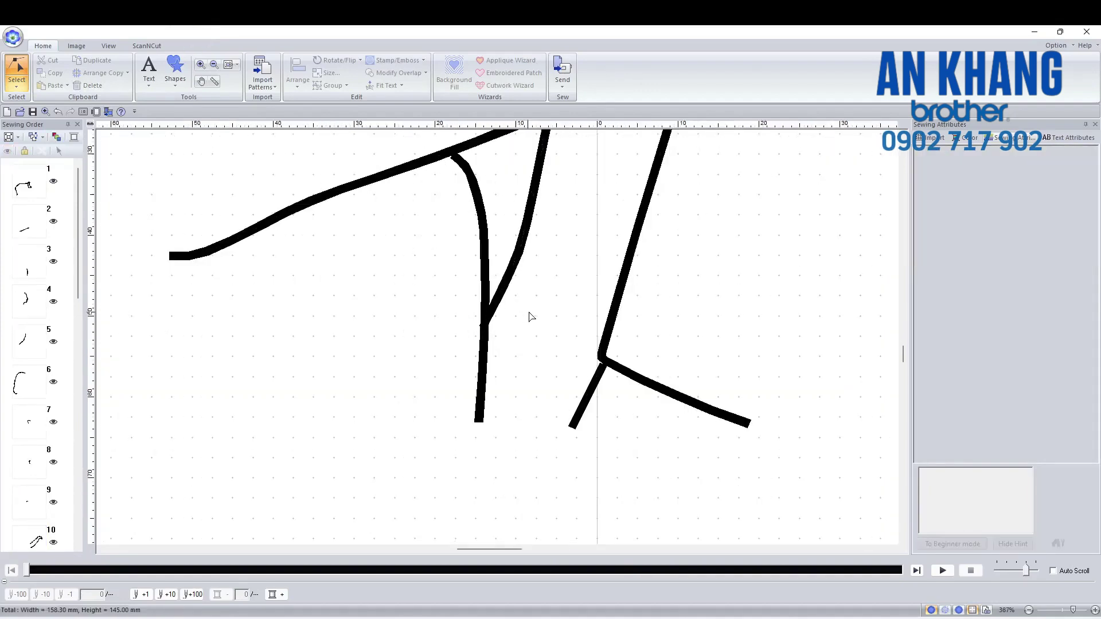
# Extend the short line above the bouquet so its free end touches the hand's fingertip.
pyautogui.scroll(-1, 527, 314)
pyautogui.scroll(-2, 497, 336)
pyautogui.scroll(3, 554, 330)
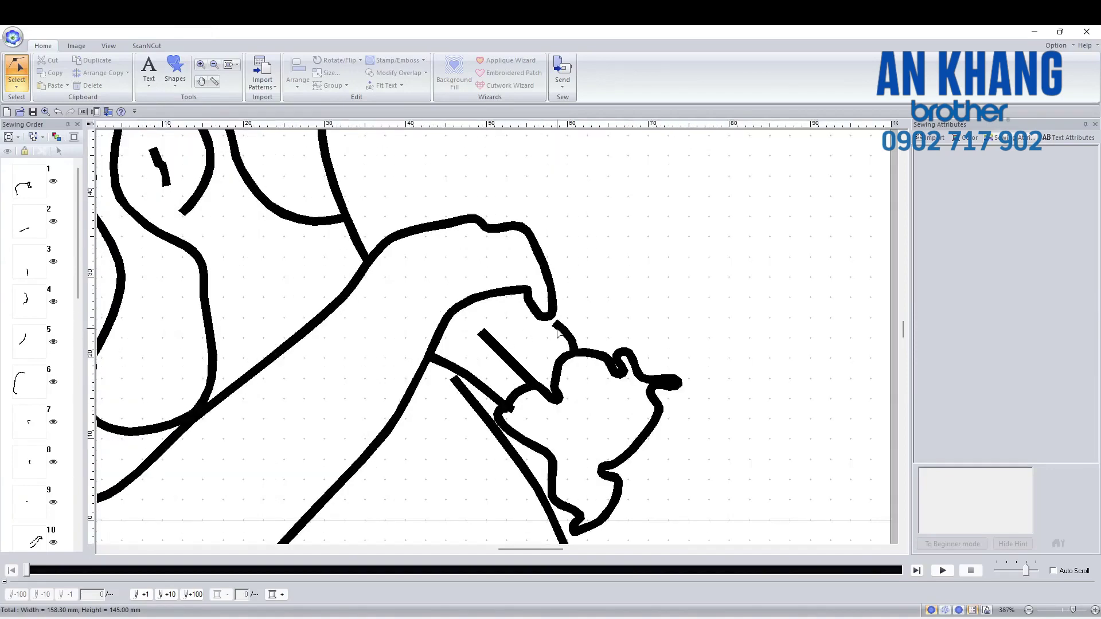
pyautogui.click(554, 326)
pyautogui.moveTo(554, 324); pyautogui.dragTo(552, 316)
pyautogui.click(597, 317)
# Close the bouquet outline by dragging its loose end point onto its other end point.
pyautogui.click(502, 406)
pyautogui.click(512, 408)
pyautogui.click(509, 408)
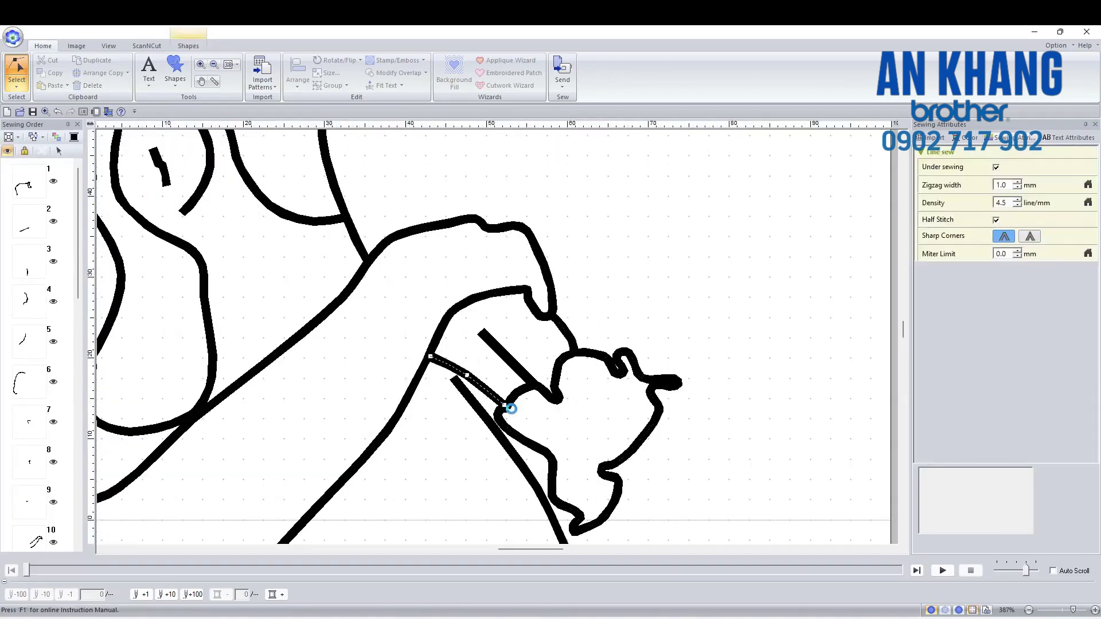
pyautogui.moveTo(503, 403); pyautogui.dragTo(528, 409)
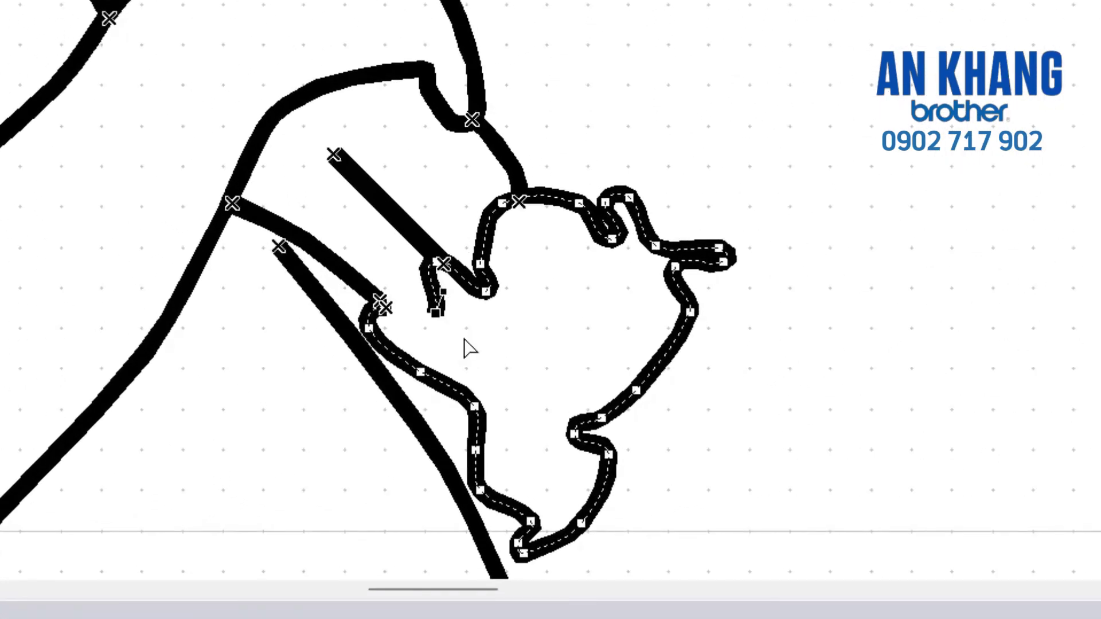
pyautogui.moveTo(470, 341); pyautogui.dragTo(387, 316)
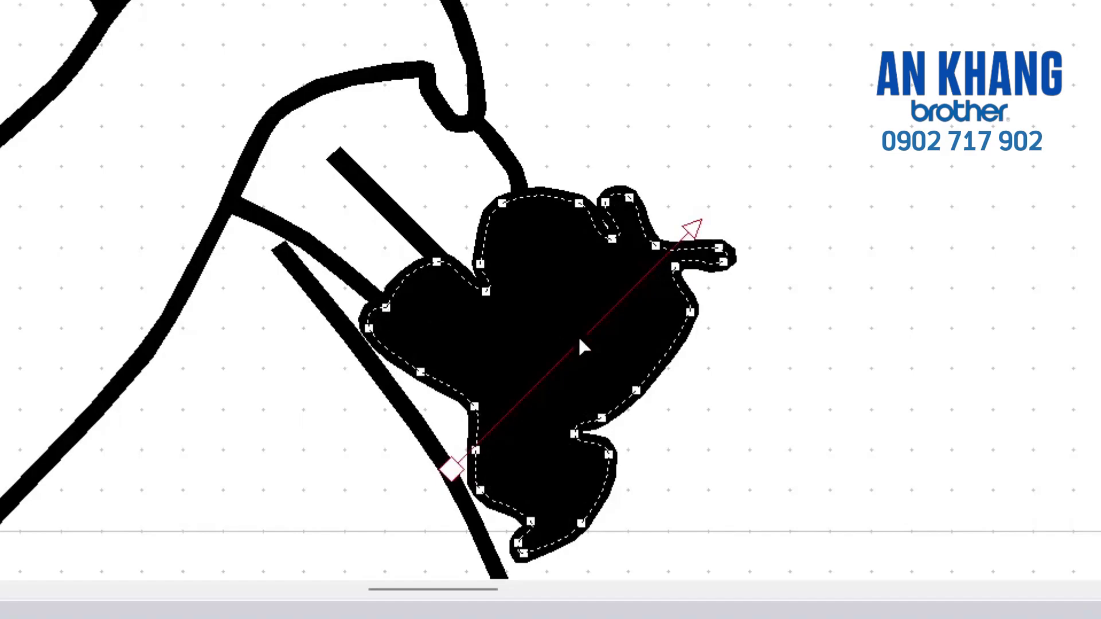
pyautogui.click(716, 382)
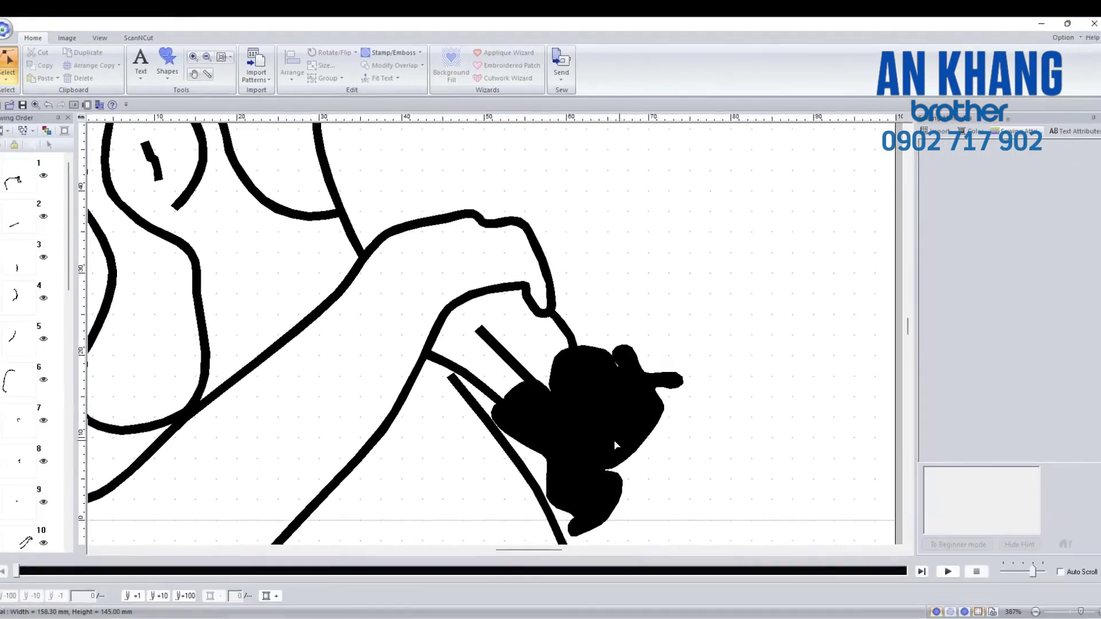
# Set the closed bouquet's region sewing type to Not Sewn (Region).
pyautogui.click(580, 448)
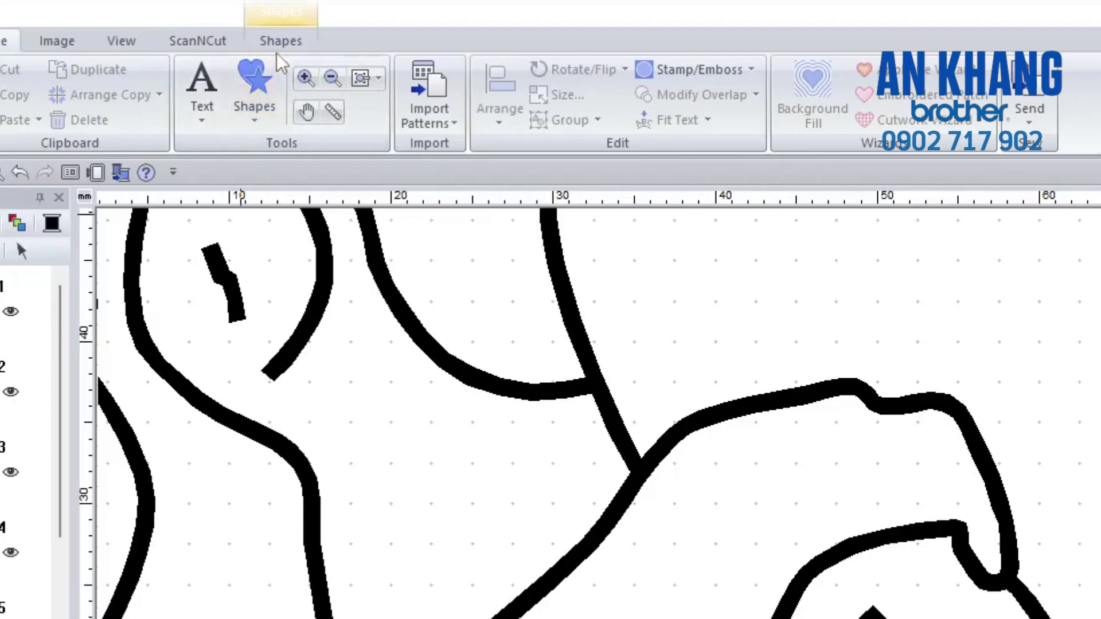
pyautogui.click(279, 43)
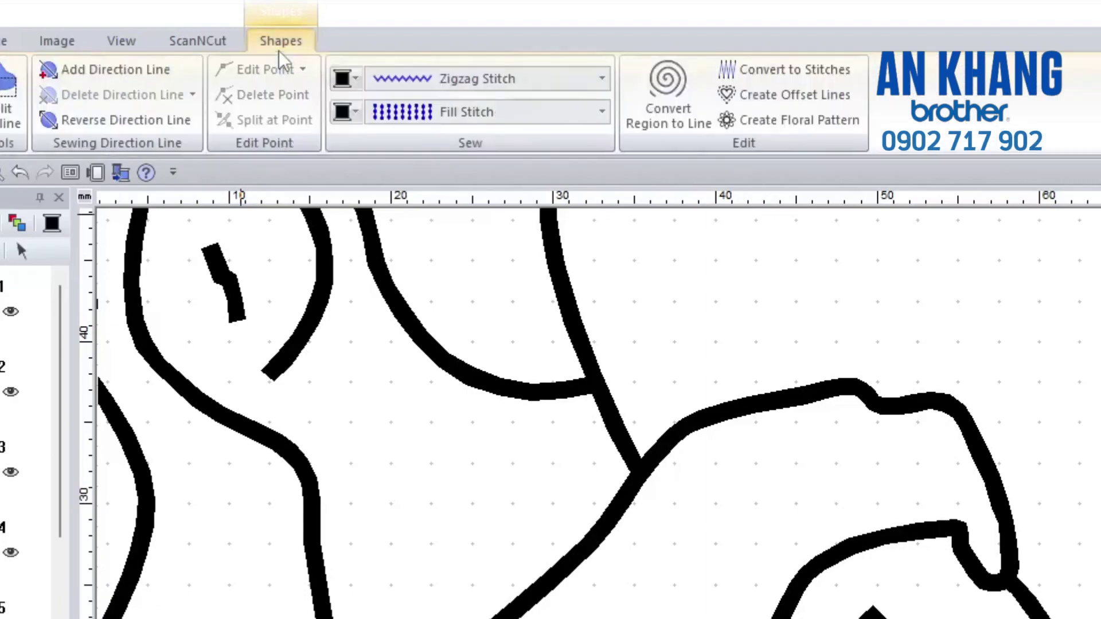
pyautogui.click(413, 112)
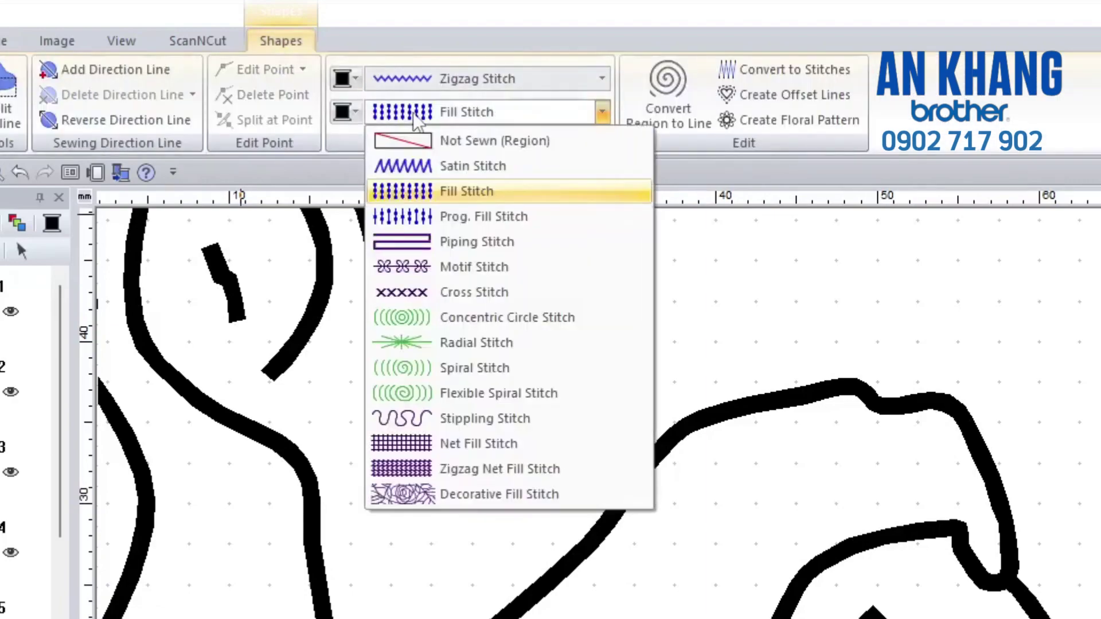
pyautogui.click(427, 142)
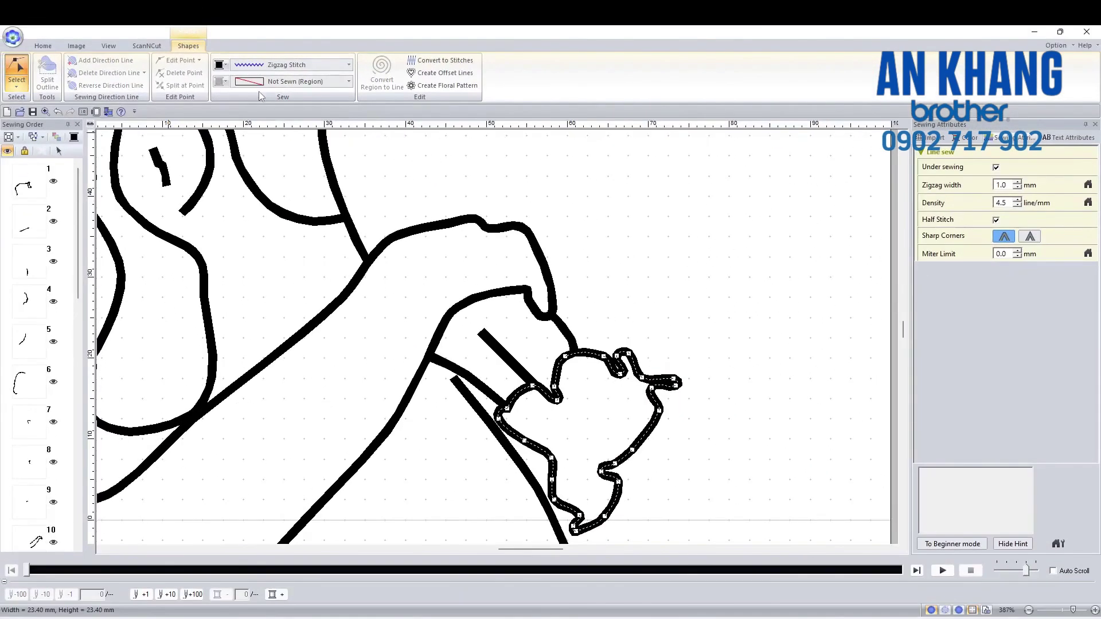
# Give the bouquet region a Decorative Fill Stitch using the df_pat039 pattern.
pyautogui.click(431, 109)
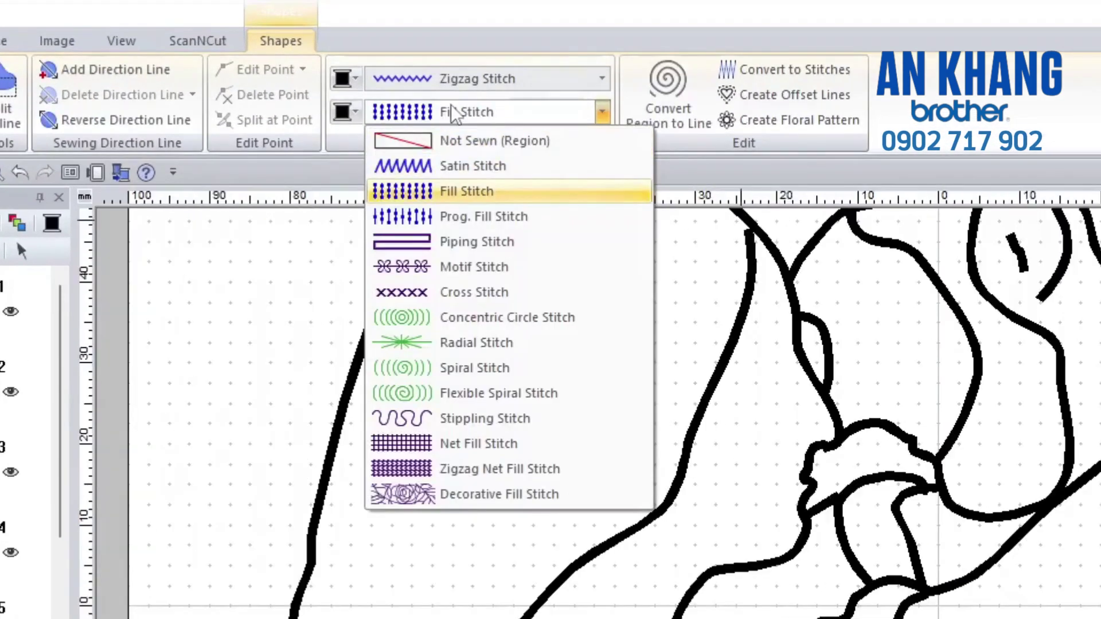
pyautogui.click(529, 495)
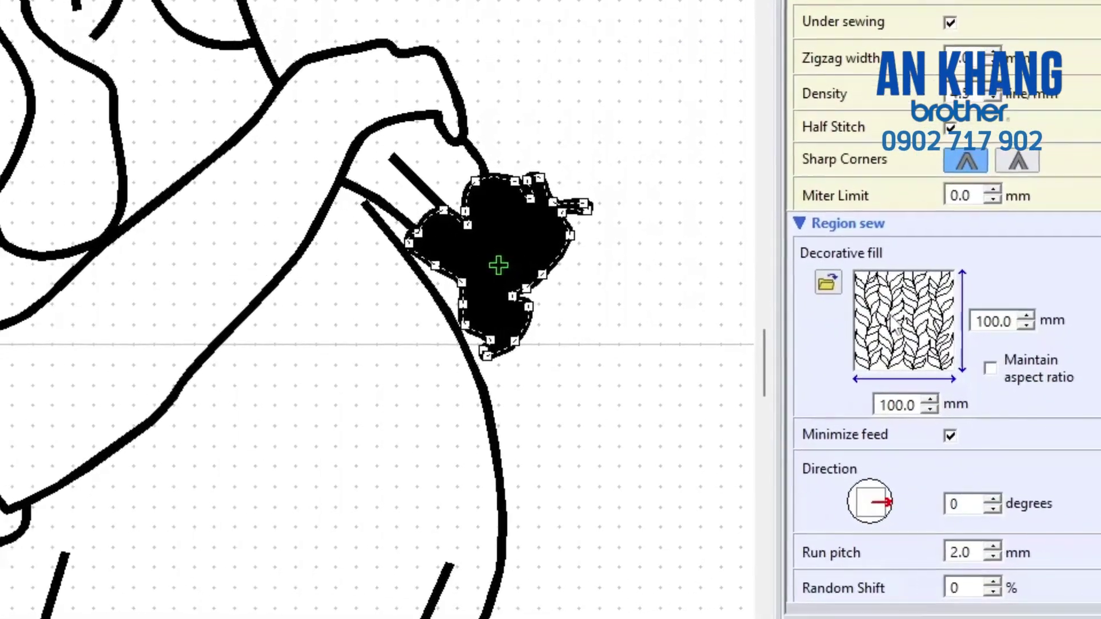
pyautogui.click(747, 285)
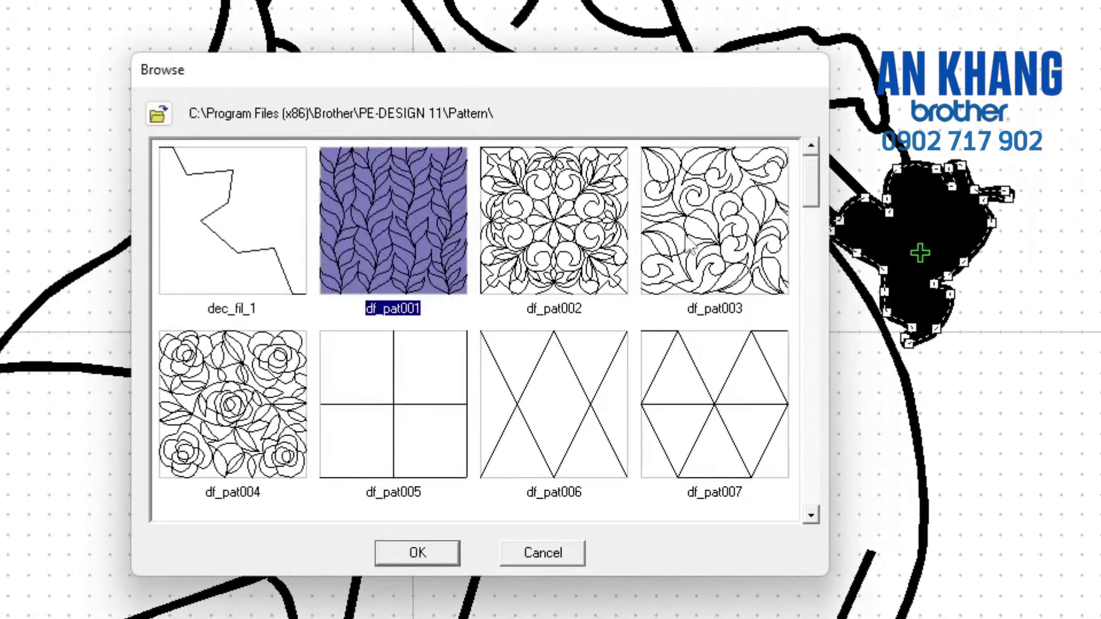
pyautogui.scroll(-5, 688, 243)
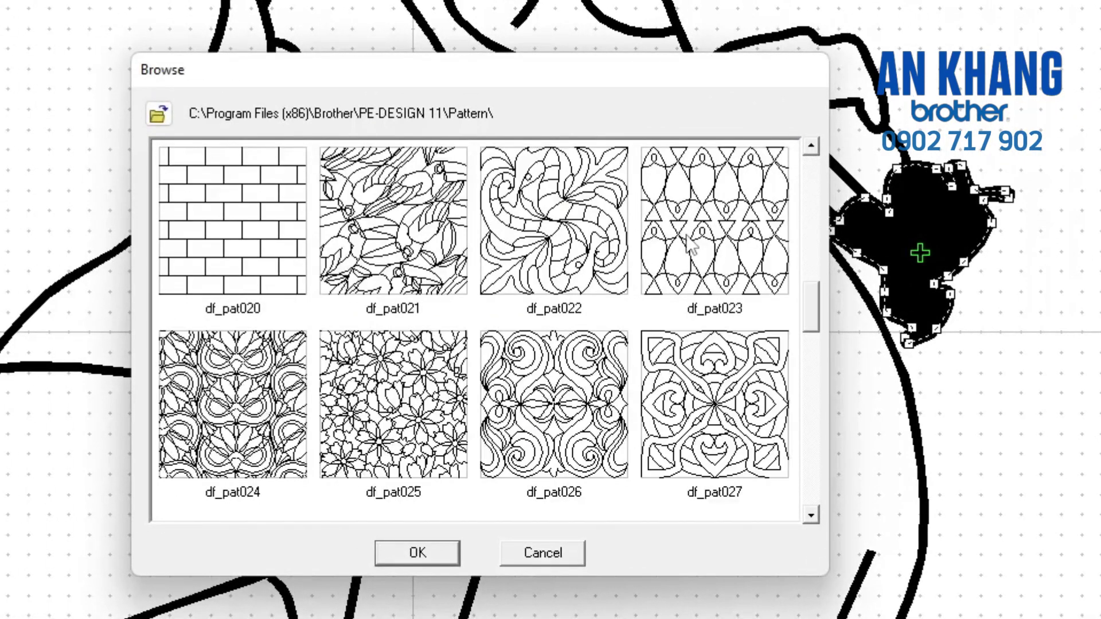
pyautogui.scroll(-4, 691, 244)
pyautogui.click(691, 244)
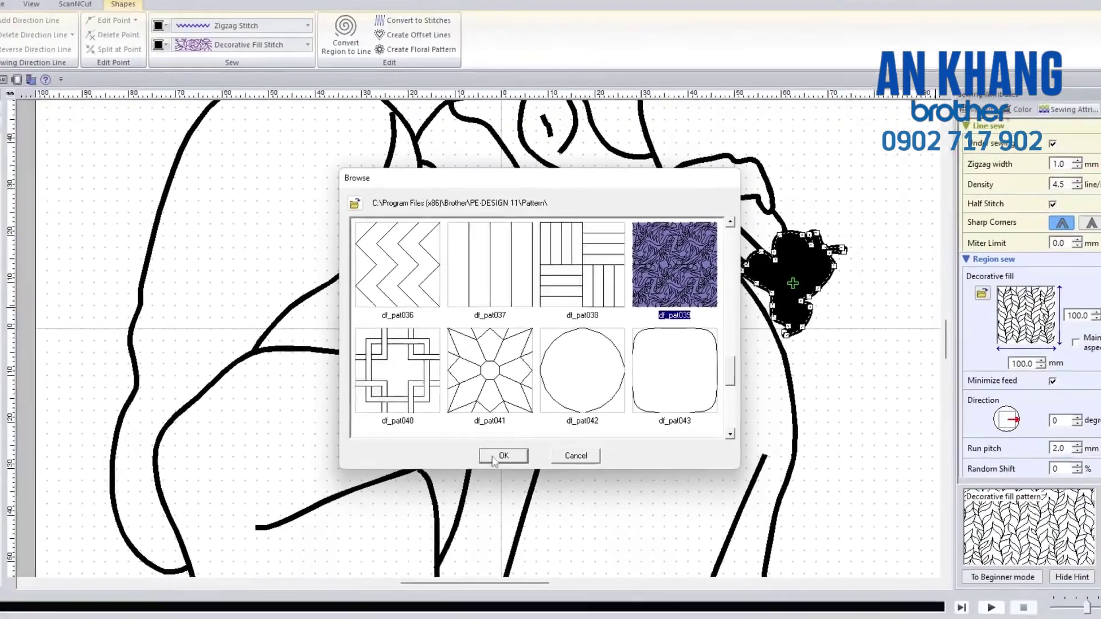
pyautogui.click(480, 481)
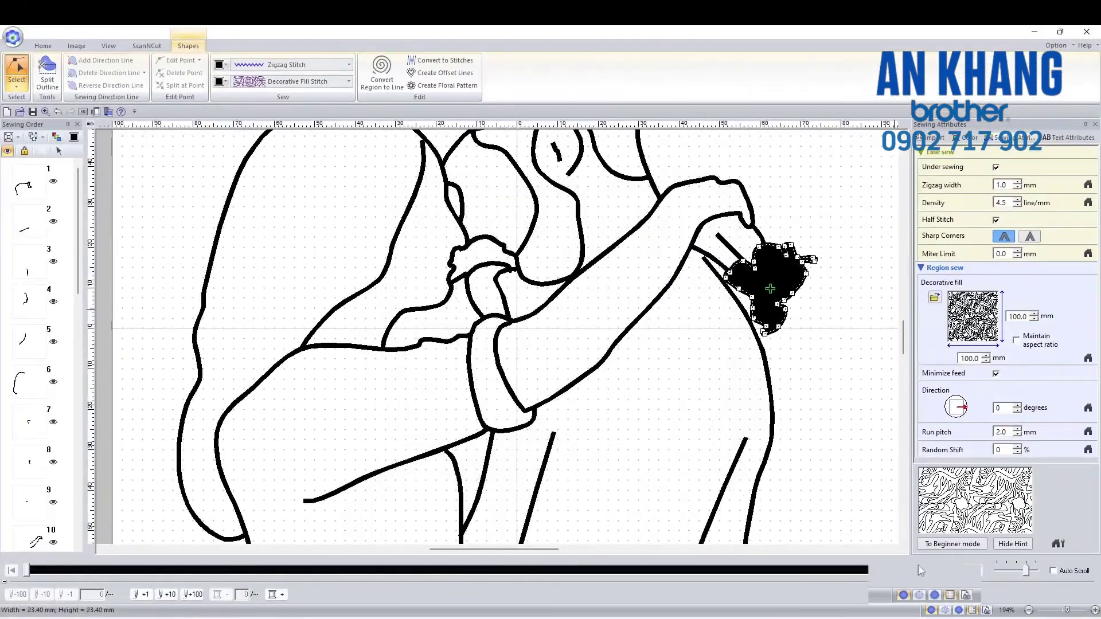
# Show the design as stitches, then set the bouquet's decorative fill pattern to 25 mm with Maintain aspect ratio enabled.
pyautogui.click(945, 610)
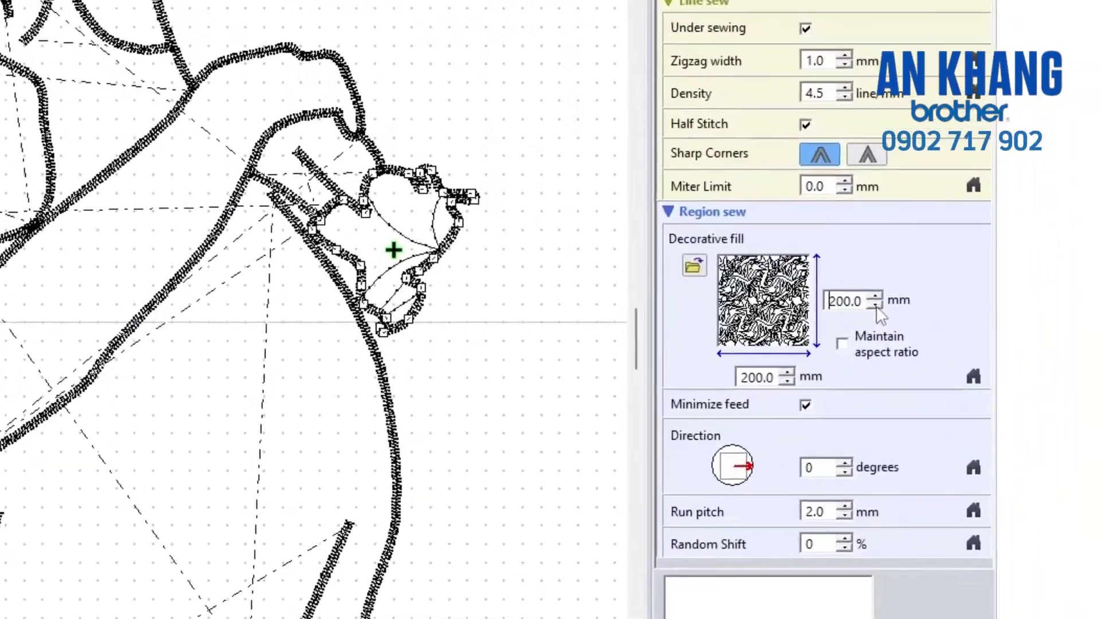
pyautogui.click(842, 304)
pyautogui.click(842, 304)
pyautogui.click(842, 304)
pyautogui.click(804, 345)
pyautogui.moveTo(737, 382); pyautogui.dragTo(692, 382)
pyautogui.write('100')
pyautogui.press('Return')
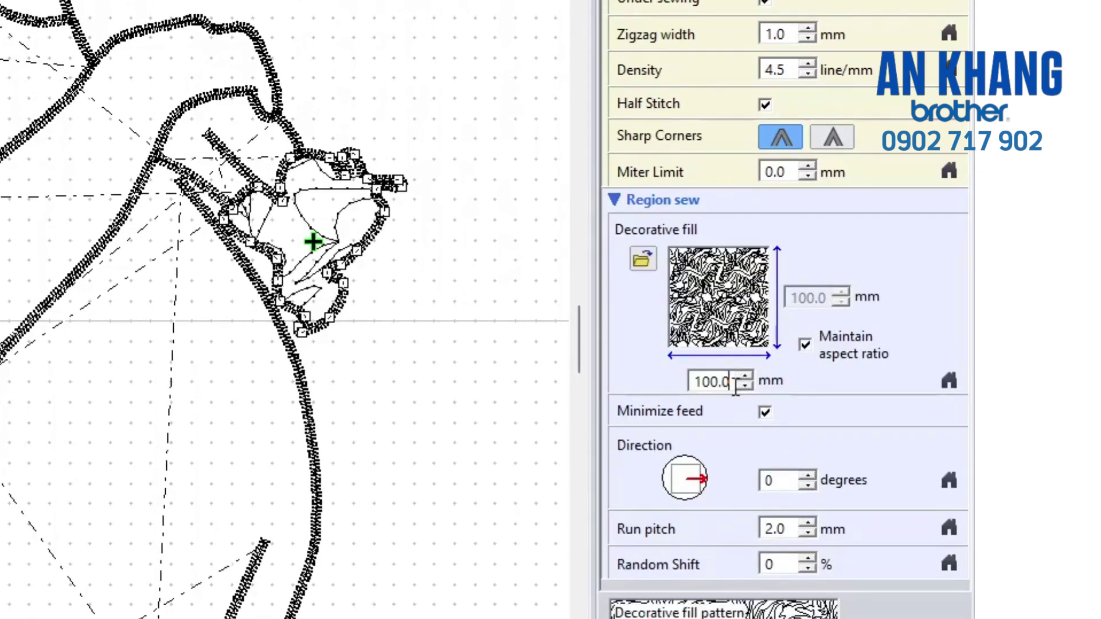
pyautogui.write('25')
pyautogui.press('Return')
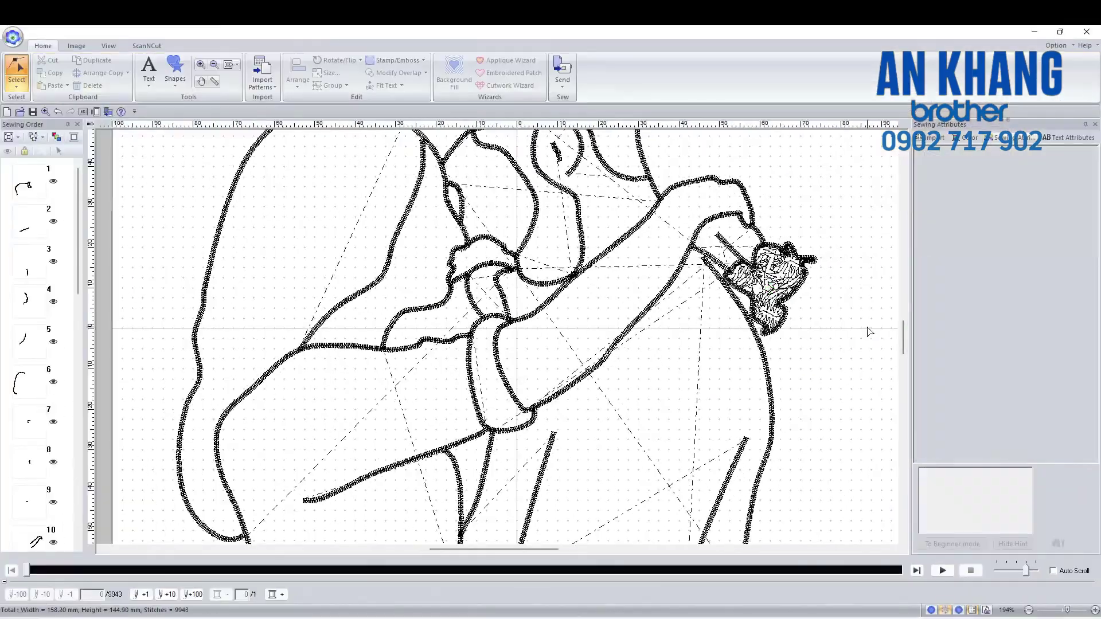
# Switch to the realistic view and examine the whole design, including the bouquet's fill and the line joins.
pyautogui.scroll(-1, 652, 364)
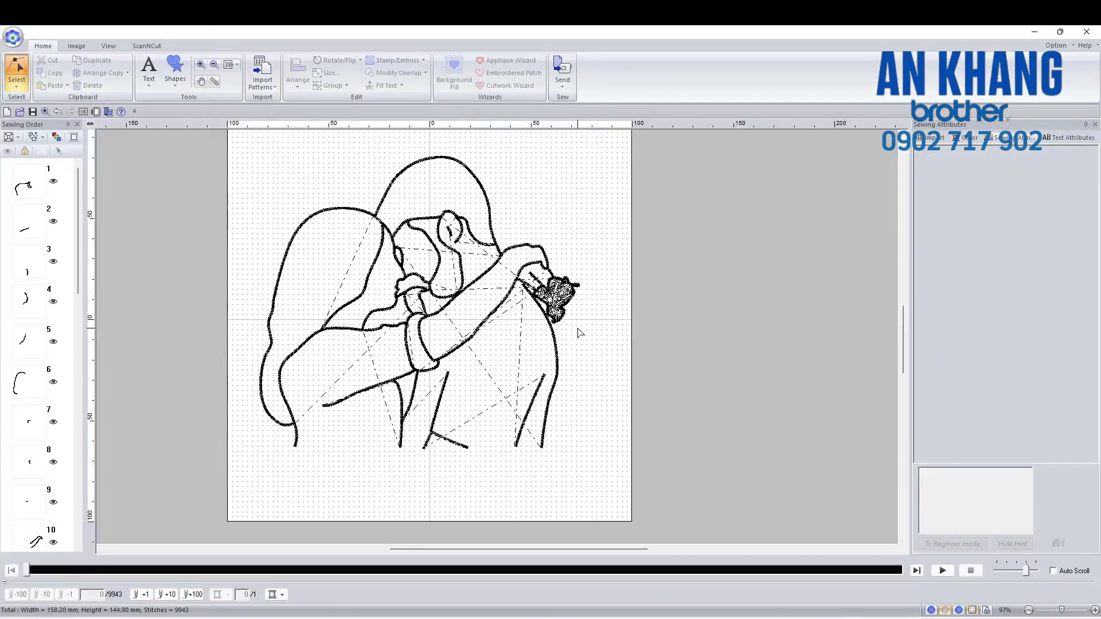
pyautogui.click(960, 612)
pyautogui.scroll(1, 497, 336)
pyautogui.scroll(-1, 497, 337)
pyautogui.scroll(1, 498, 340)
pyautogui.click(21, 83)
pyautogui.click(40, 116)
# Attach the upper end of the woman's inner hair line to her outer head outline.
pyautogui.scroll(2, 453, 403)
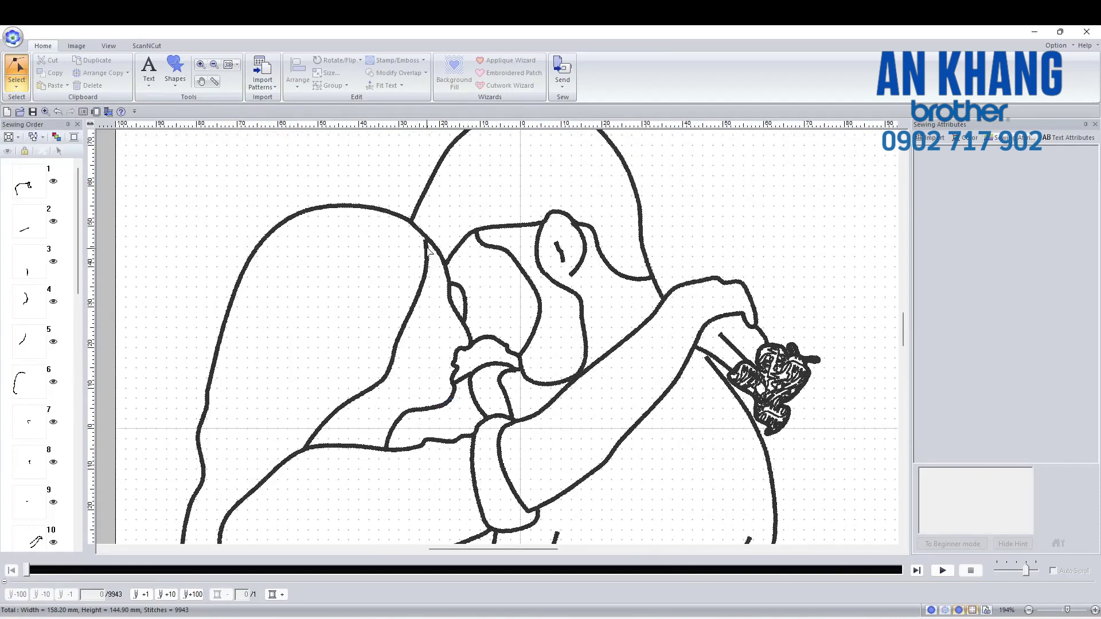
pyautogui.click(431, 266)
pyautogui.scroll(2, 505, 332)
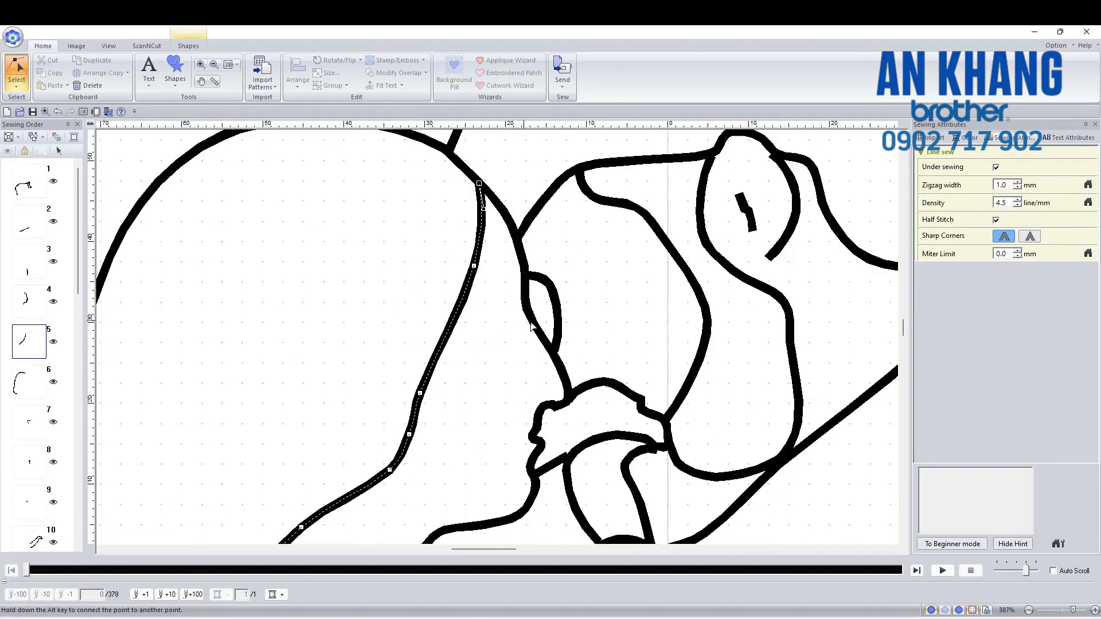
# Move the end of the man's upper face line so it meets his ear outline.
pyautogui.scroll(3, 516, 325)
pyautogui.click(712, 319)
pyautogui.moveTo(713, 320); pyautogui.dragTo(716, 319)
pyautogui.click(737, 383)
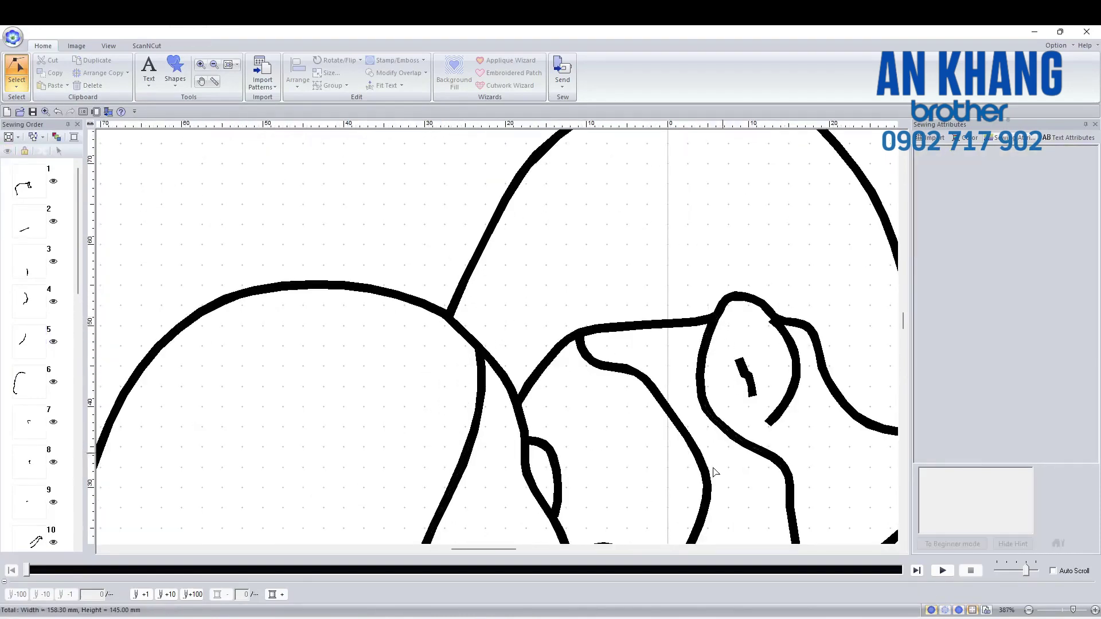
# Extend the upper end of the man's back outline near the bouquet to meet the woman's wrist outline.
pyautogui.hscroll(2, 624, 484)
pyautogui.scroll(-3, 625, 483)
pyautogui.scroll(1, 624, 484)
pyautogui.moveTo(526, 550); pyautogui.dragTo(547, 550)
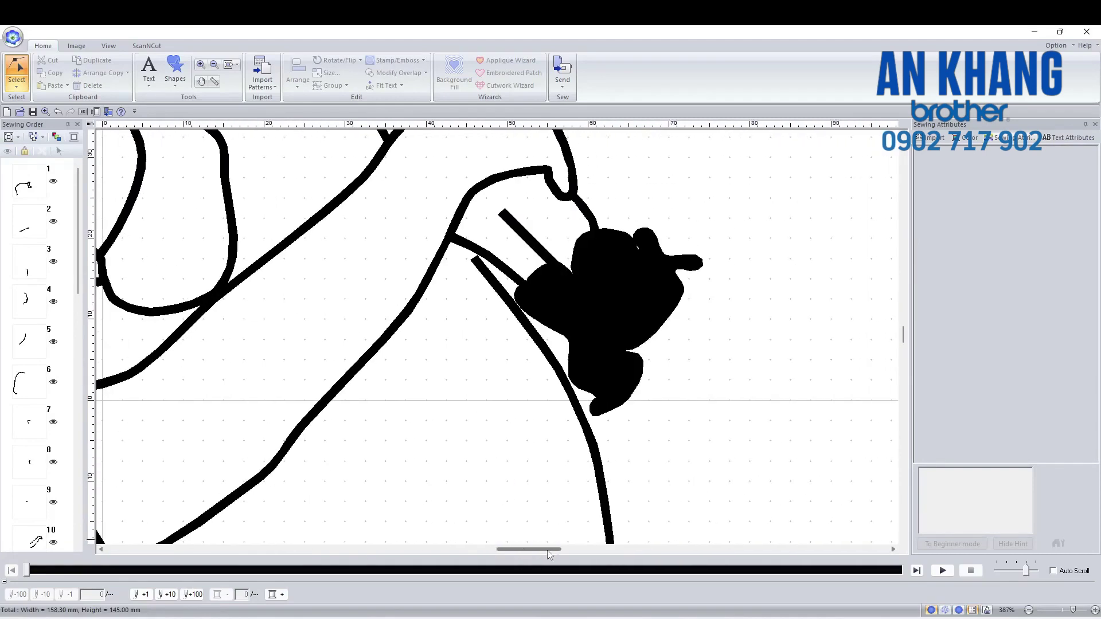
pyautogui.click(578, 419)
pyautogui.click(691, 377)
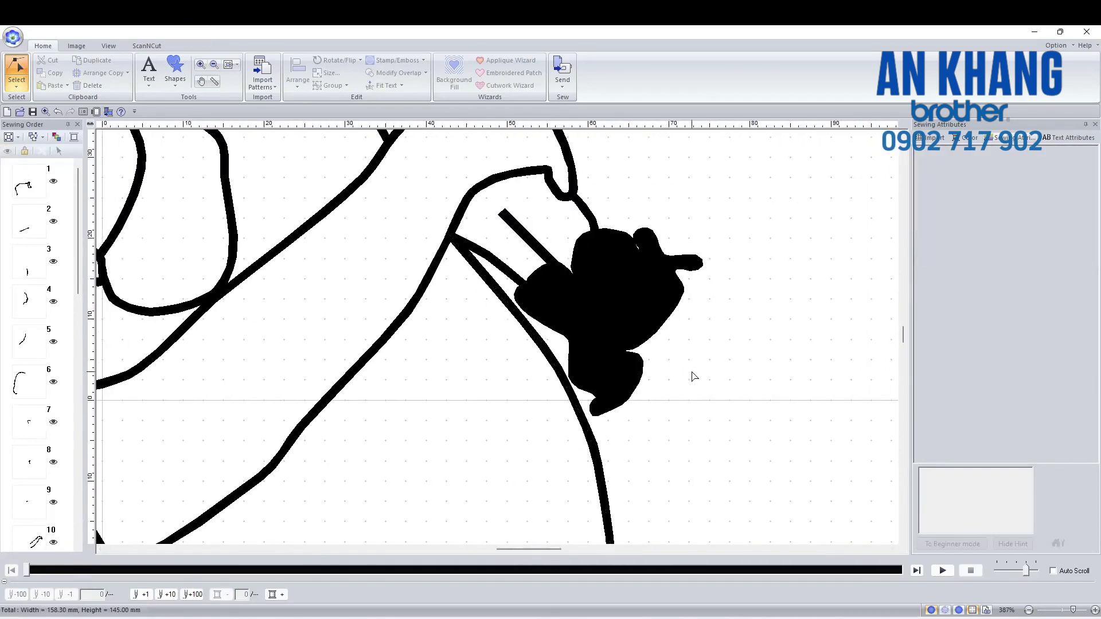
# Split the bouquet outline at the point on its lower outer edge.
pyautogui.scroll(-3, 671, 389)
pyautogui.scroll(-2, 671, 389)
pyautogui.scroll(2, 489, 305)
pyautogui.scroll(1, 499, 340)
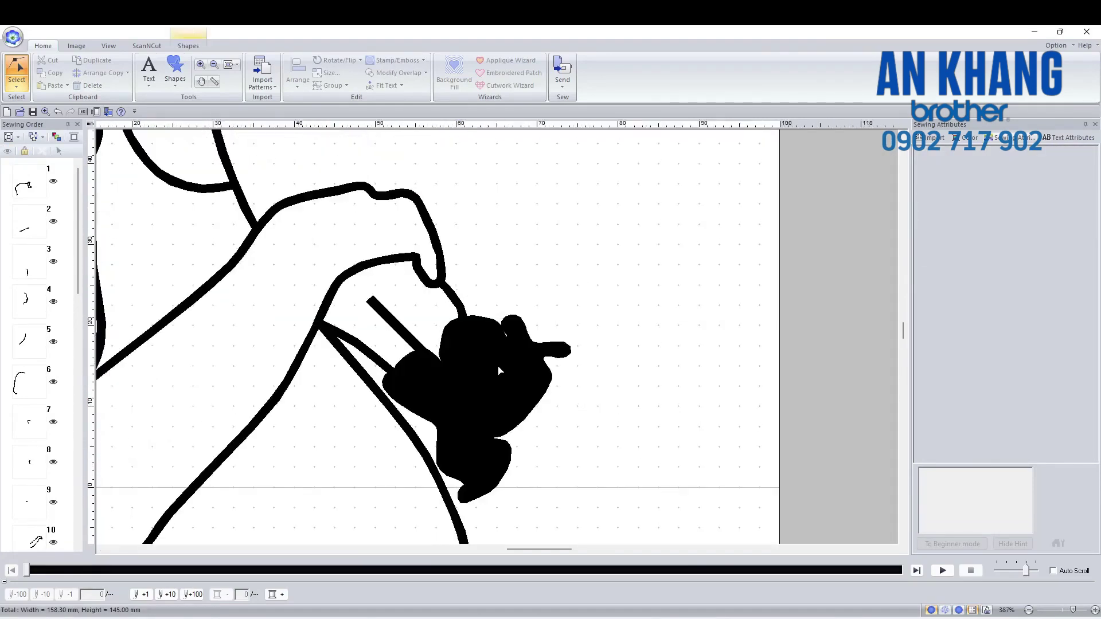
pyautogui.click(520, 419)
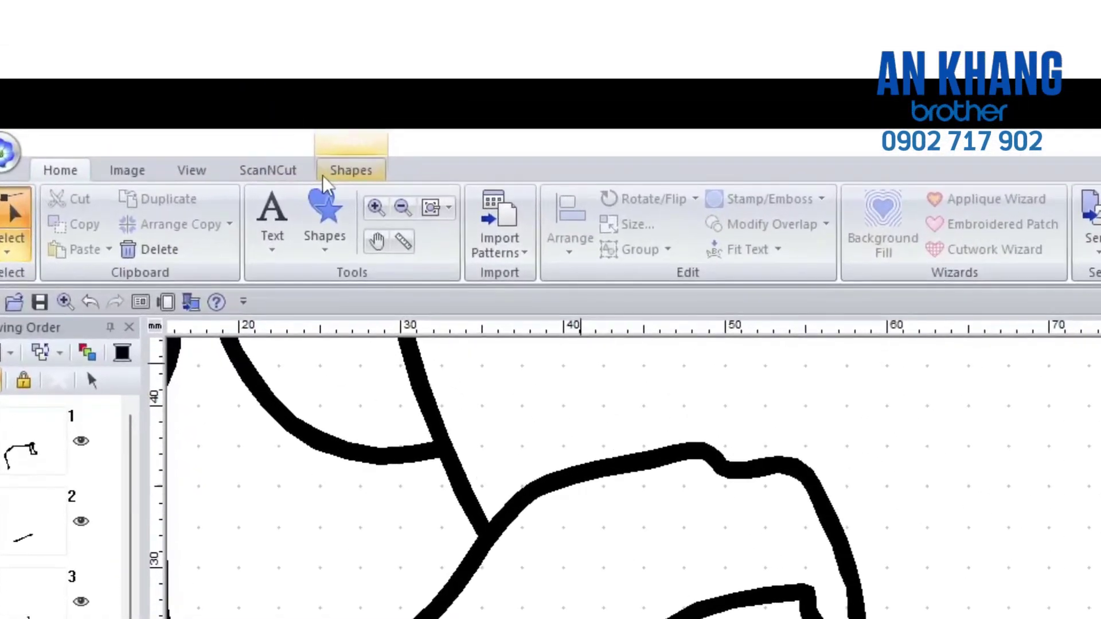
pyautogui.click(248, 110)
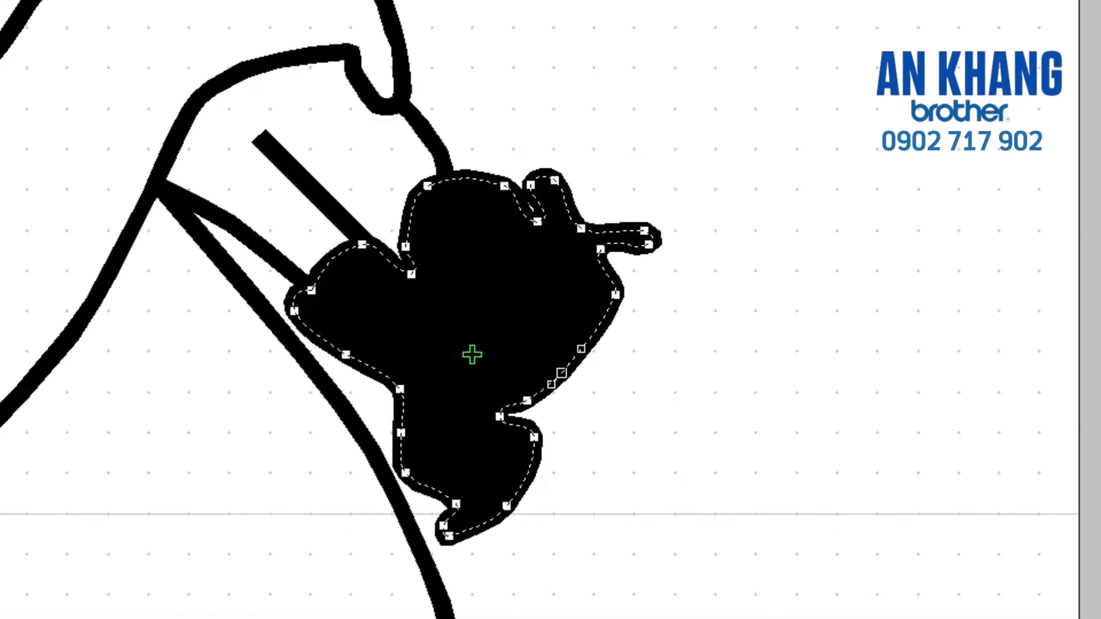
pyautogui.click(448, 1)
# Pull the bouquet outline's two cut ends outward and reconnect them to close the filled shape.
pyautogui.moveTo(552, 384); pyautogui.dragTo(615, 408)
pyautogui.moveTo(561, 374); pyautogui.dragTo(641, 351)
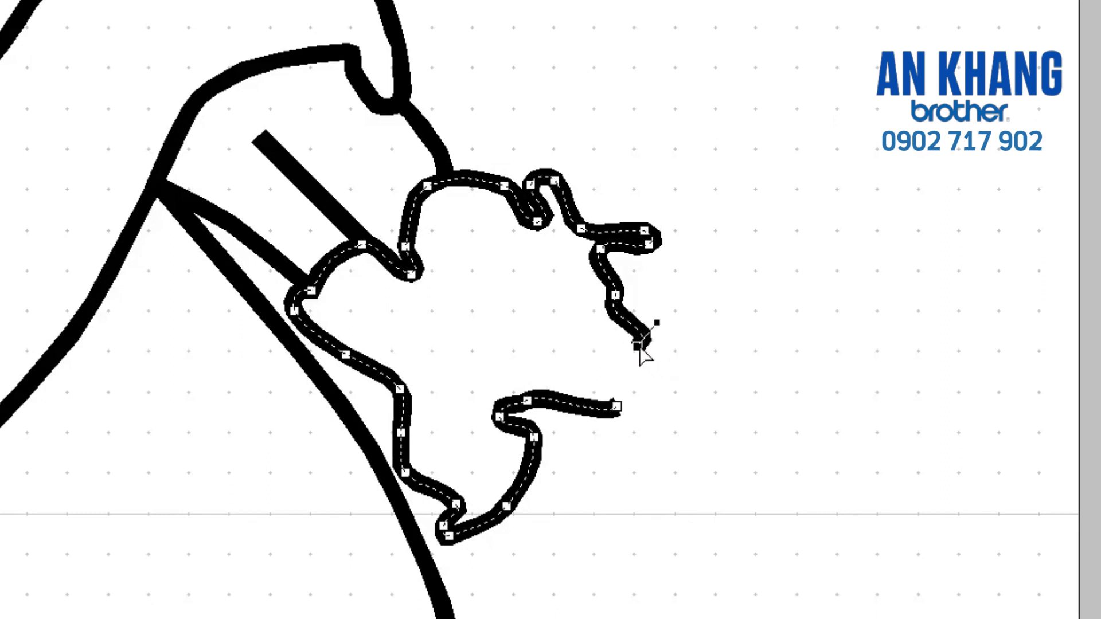
pyautogui.moveTo(639, 344); pyautogui.dragTo(636, 408)
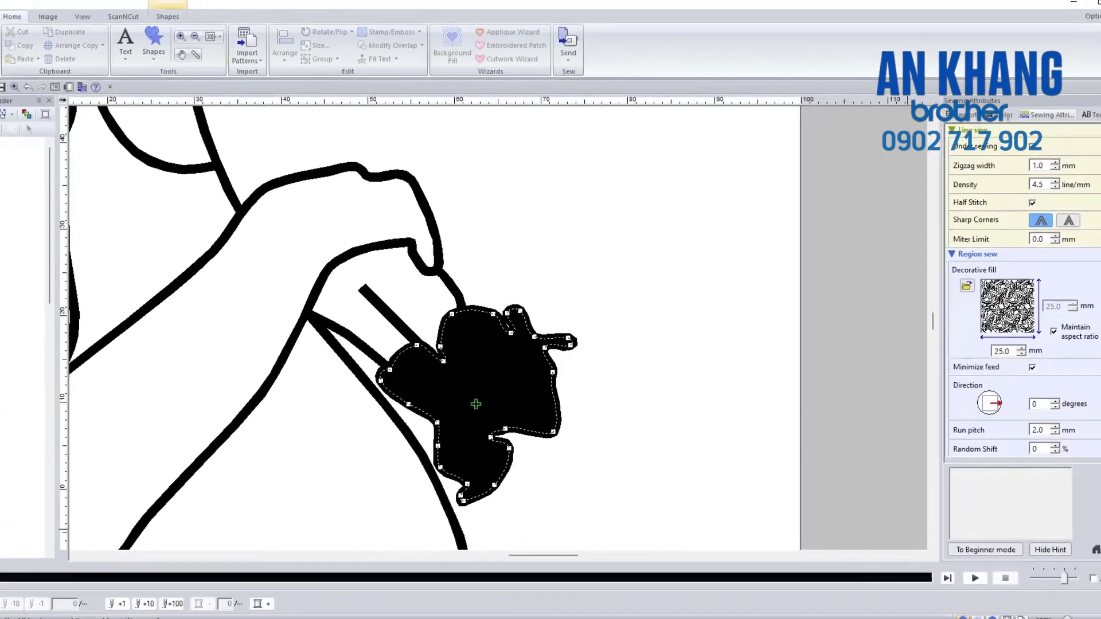
# Check the reshaped bouquet and the complete couple design in the realistic view.
pyautogui.click(973, 610)
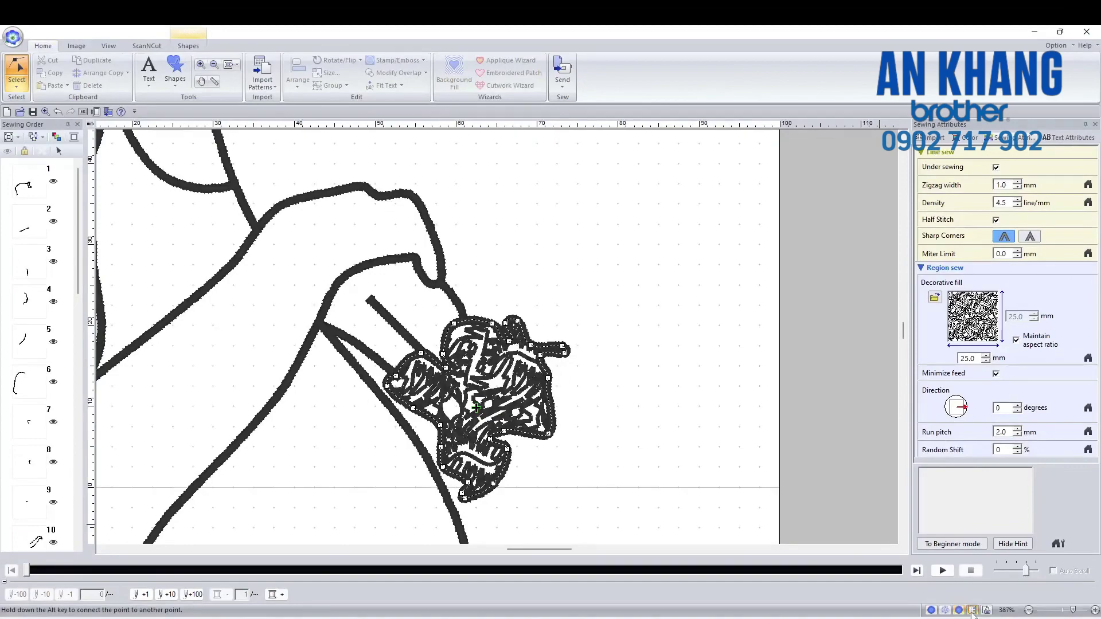
pyautogui.click(605, 447)
pyautogui.scroll(-2, 367, 308)
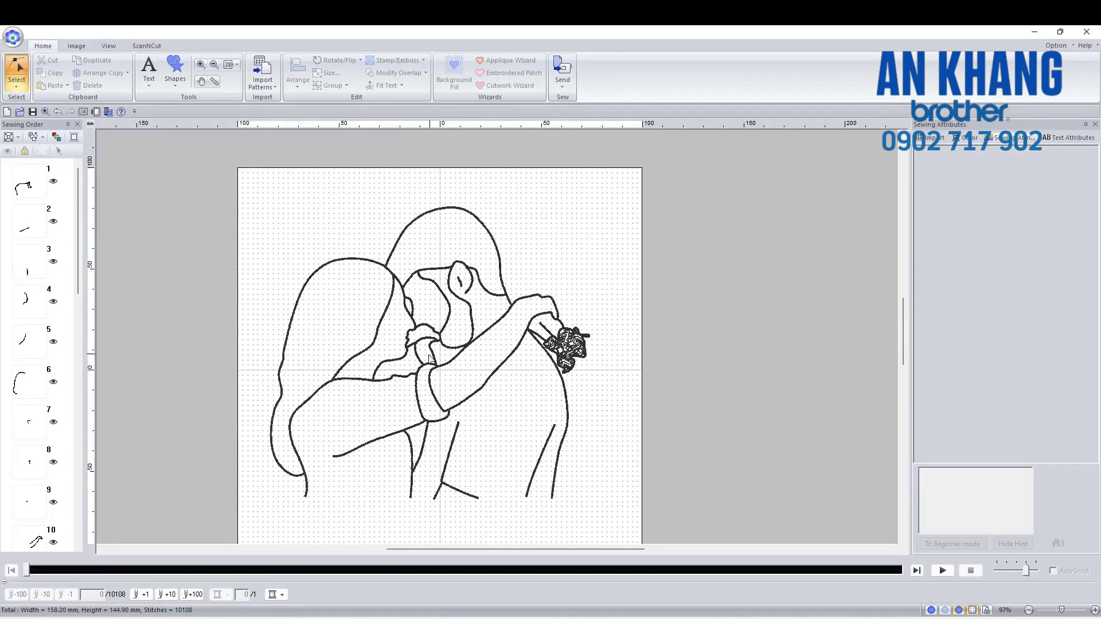
# Move the lower end of the man's back-of-head outline to meet the woman's raised arm outline.
pyautogui.scroll(1, 506, 325)
pyautogui.scroll(-2, 505, 325)
pyautogui.scroll(3, 523, 381)
pyautogui.click(511, 308)
pyautogui.moveTo(512, 308); pyautogui.dragTo(518, 304)
pyautogui.click(539, 306)
pyautogui.scroll(-2, 541, 308)
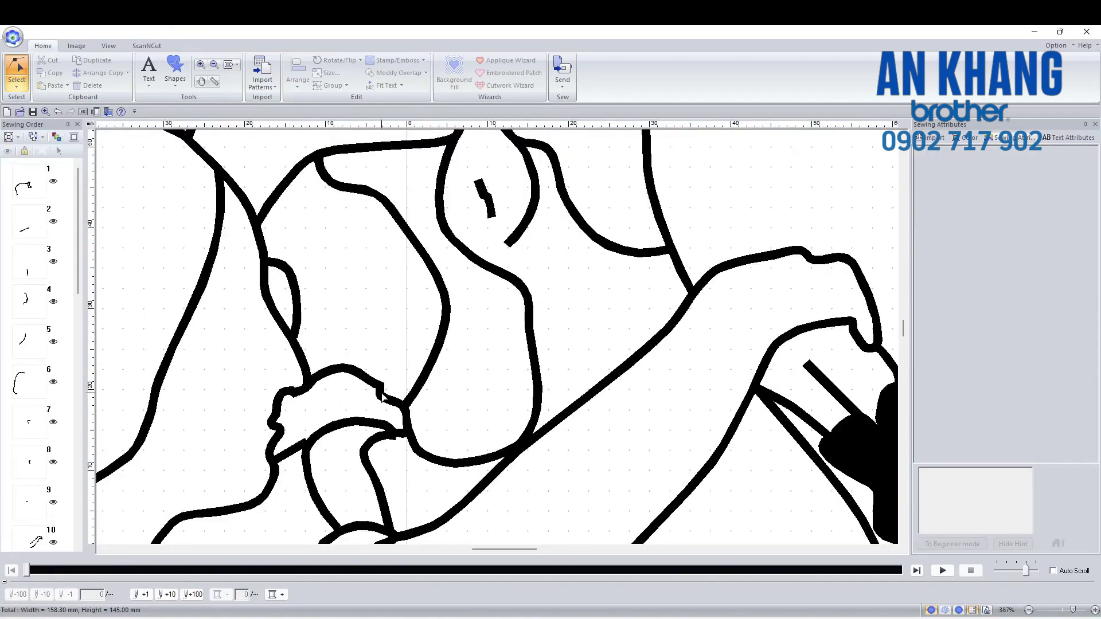
pyautogui.scroll(-3, 381, 395)
pyautogui.click(308, 278)
pyautogui.press('Escape')
pyautogui.click(385, 274)
pyautogui.press('Escape')
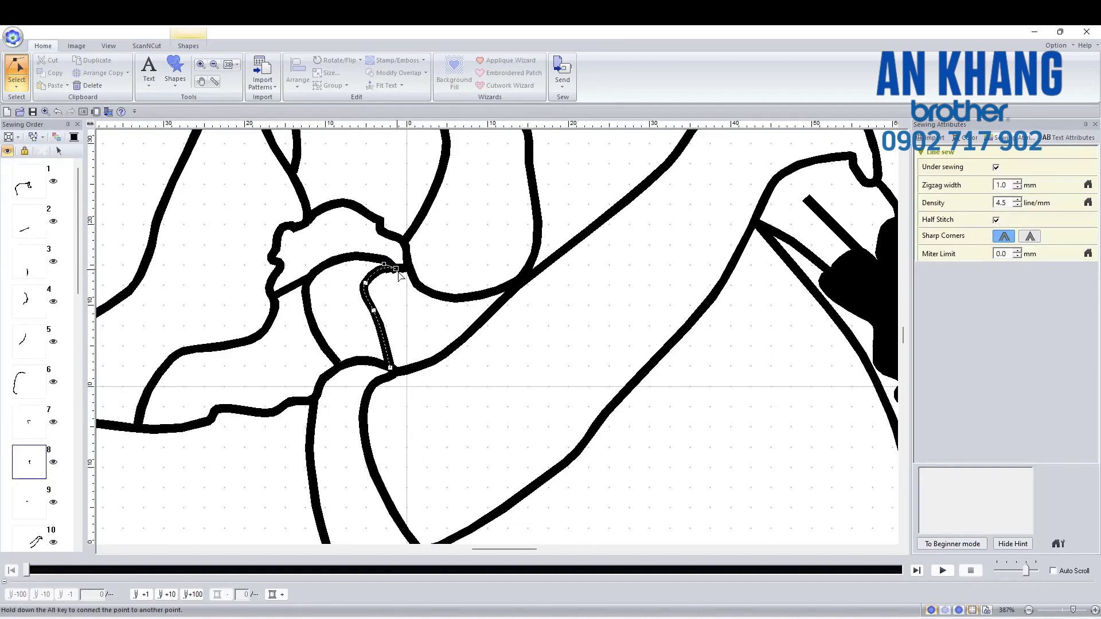
# Extend the upper end of the torso line beneath the woman's arm to meet the lower edge of her sleeve.
pyautogui.scroll(-5, 386, 291)
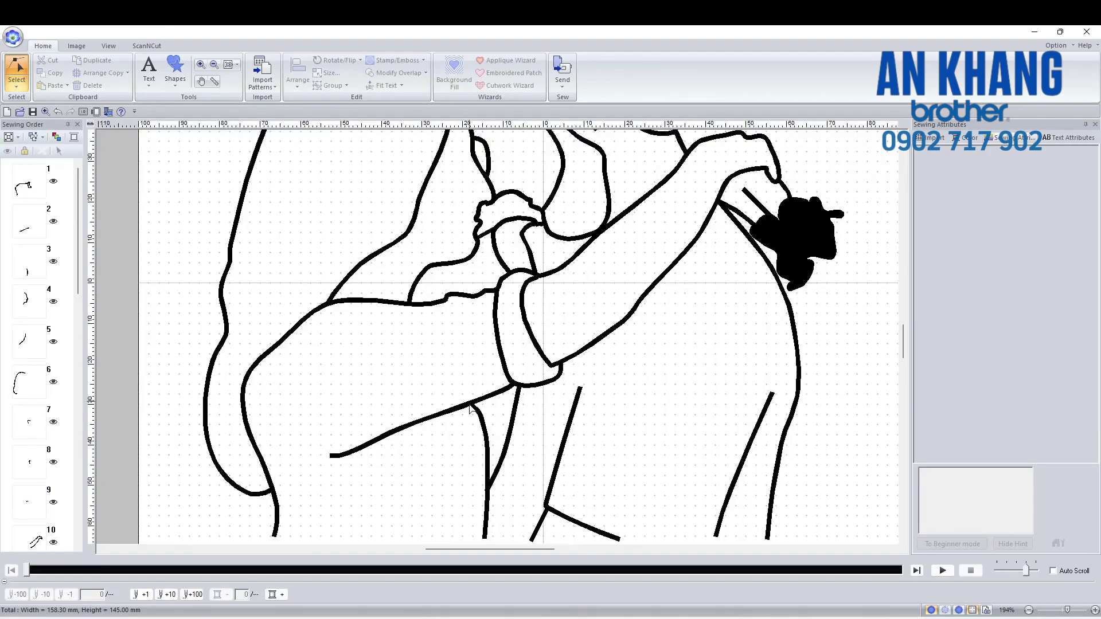
pyautogui.scroll(1, 468, 409)
pyautogui.click(503, 331)
pyautogui.moveTo(503, 329); pyautogui.dragTo(511, 324)
pyautogui.click(529, 333)
pyautogui.scroll(-2, 528, 333)
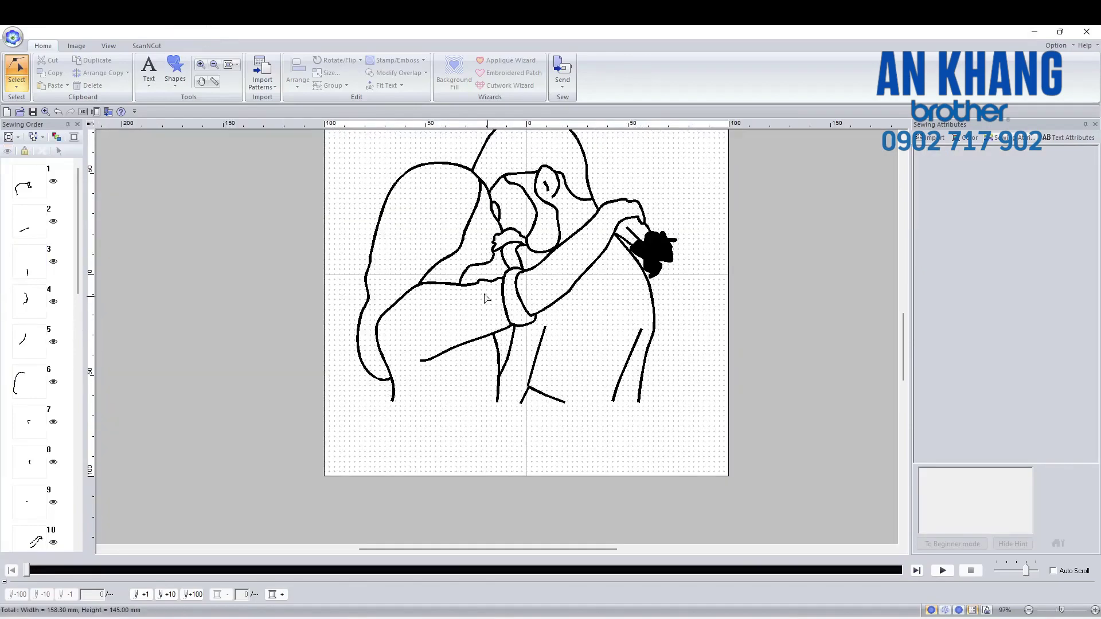
# Shift the bend and lower end of the woman's neck outline slightly toward her hair, keeping the end on her shoulder line.
pyautogui.scroll(2, 470, 284)
pyautogui.click(486, 320)
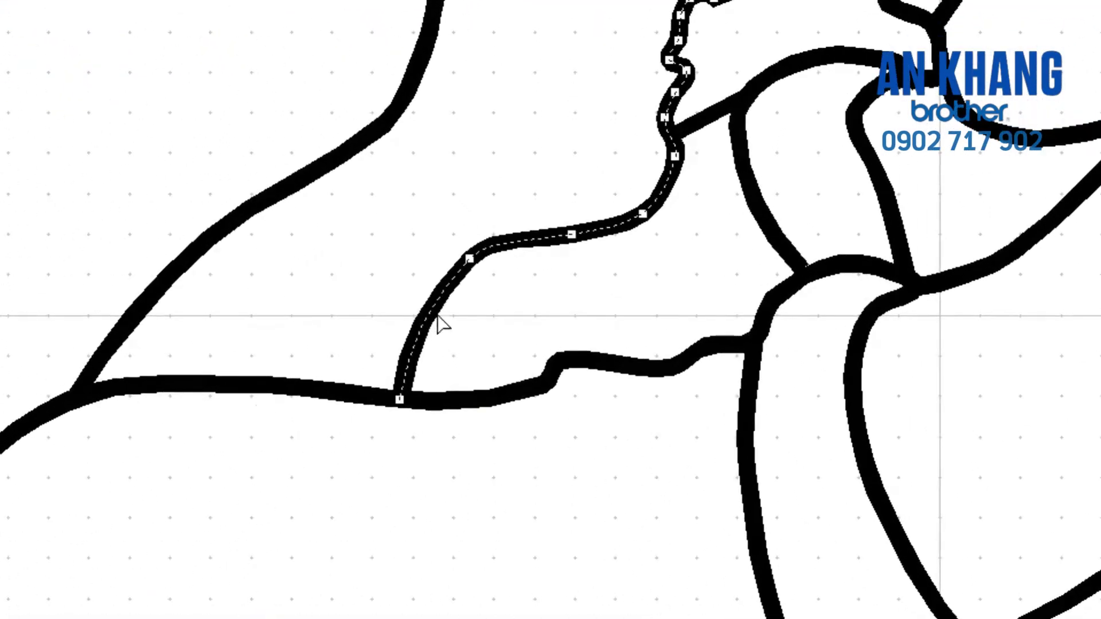
pyautogui.keyDown('shift'); pyautogui.click(470, 259); pyautogui.keyUp('shift')
pyautogui.moveTo(470, 260); pyautogui.dragTo(453, 256)
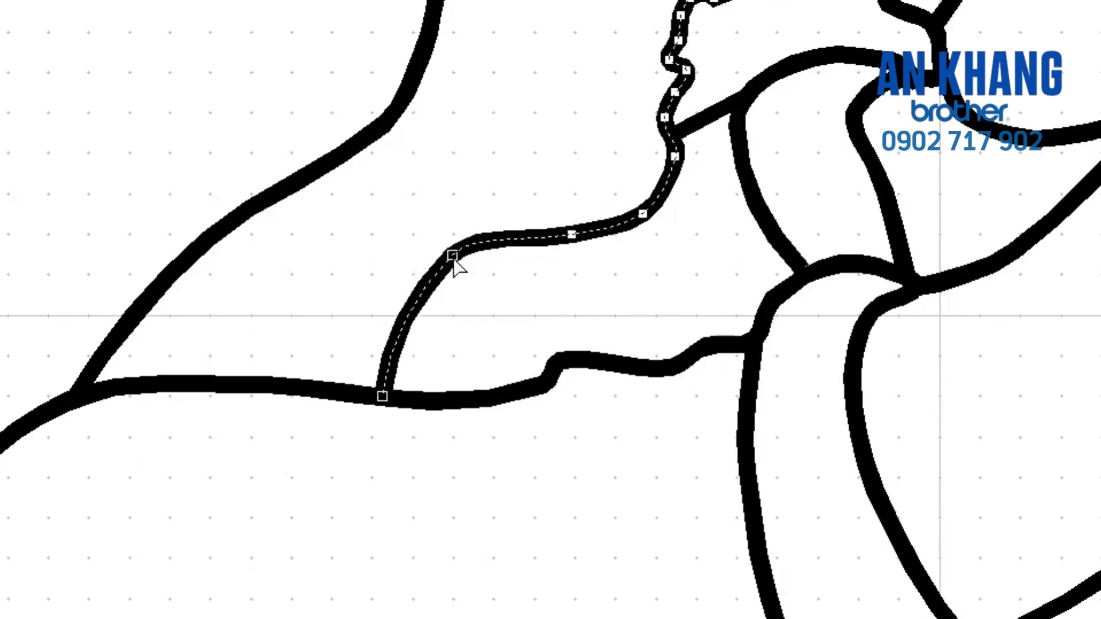
pyautogui.scroll(-2, 514, 315)
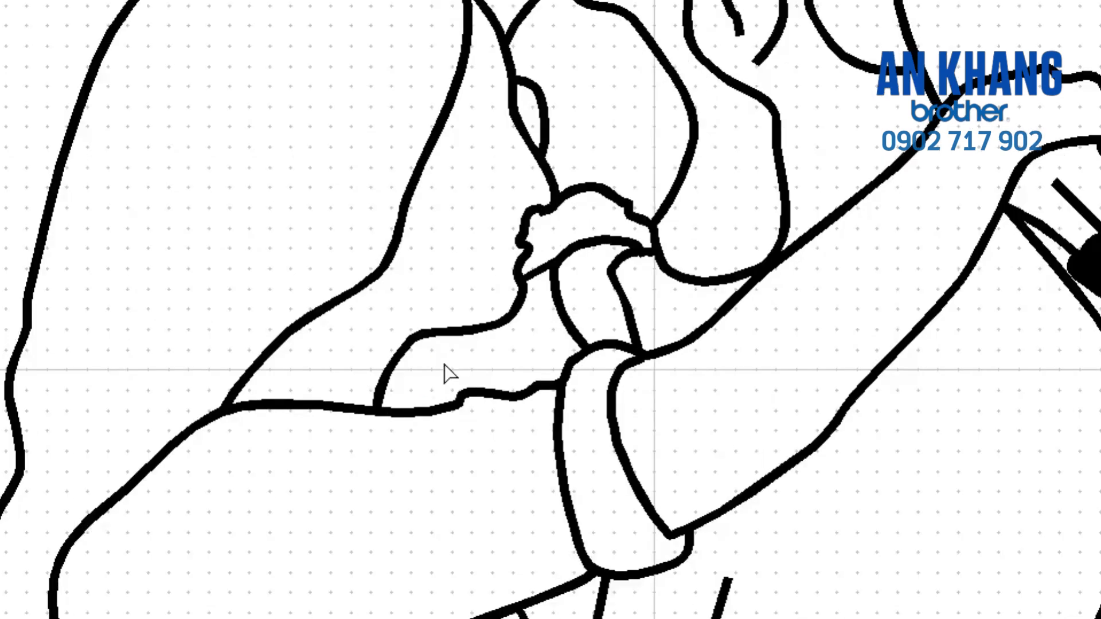
# Smooth the notch just below the nose tip in the woman's profile outline by repositioning its curve point.
pyautogui.scroll(4, 532, 251)
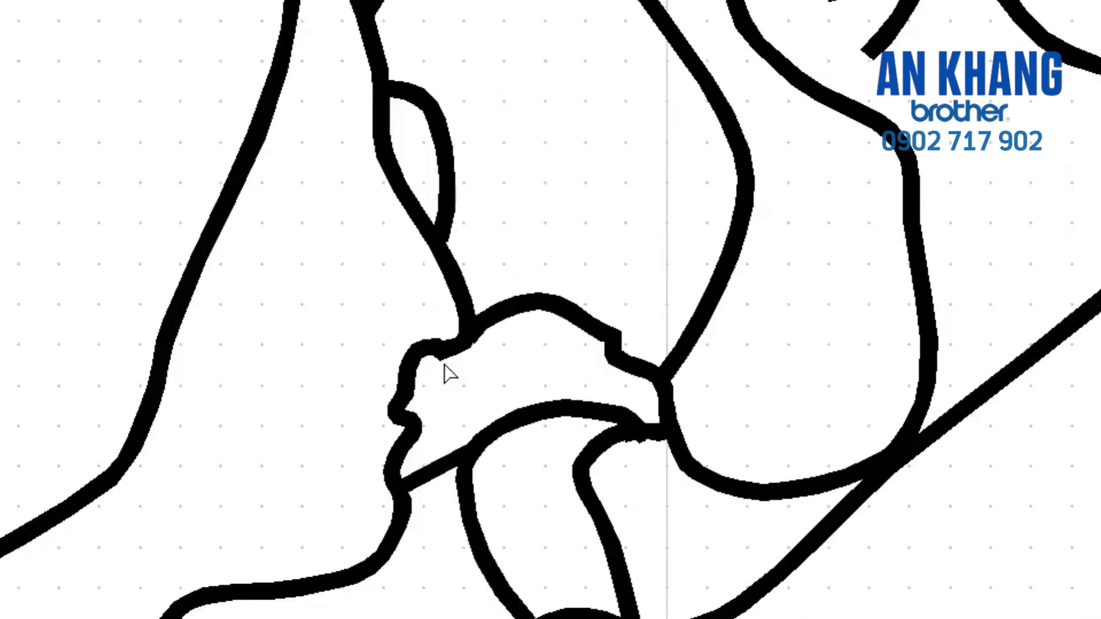
pyautogui.click(436, 338)
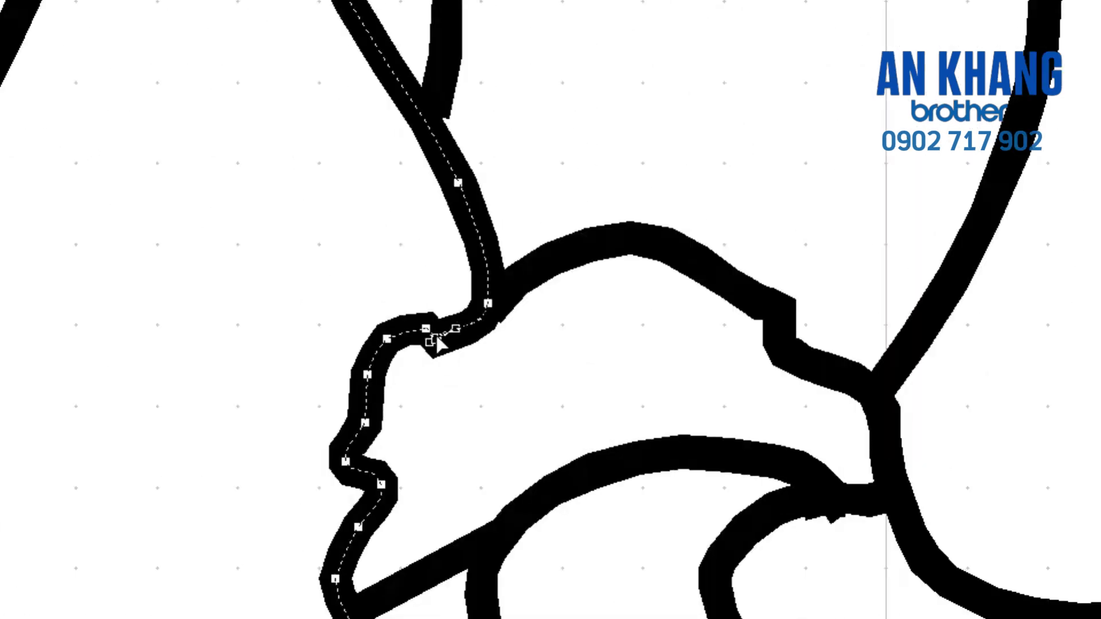
pyautogui.moveTo(437, 339); pyautogui.dragTo(446, 330)
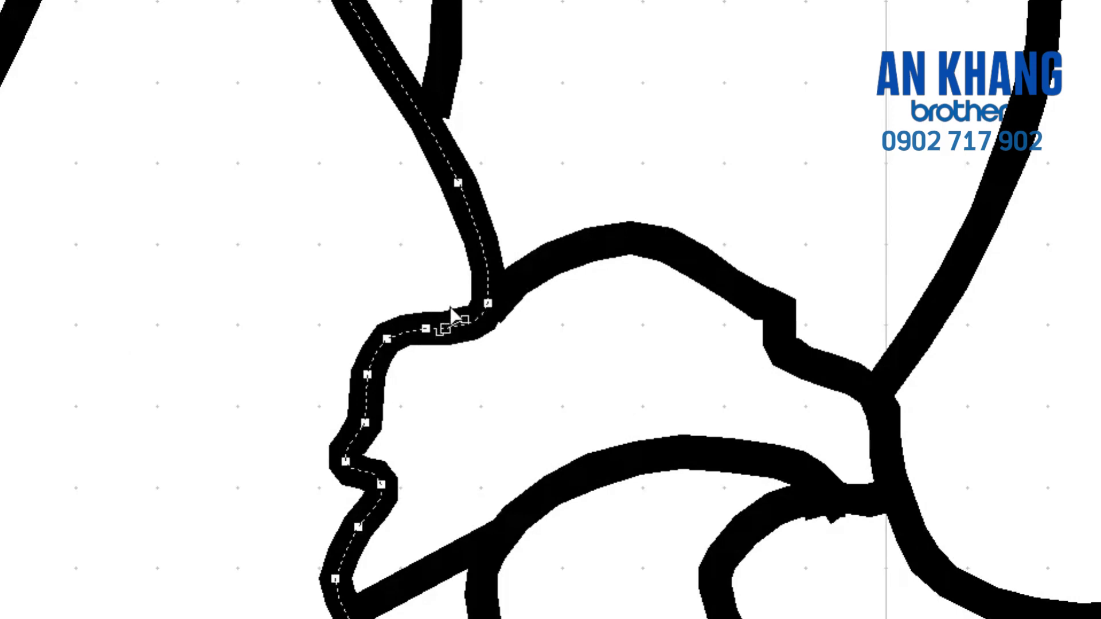
pyautogui.click(474, 308)
pyautogui.click(468, 332)
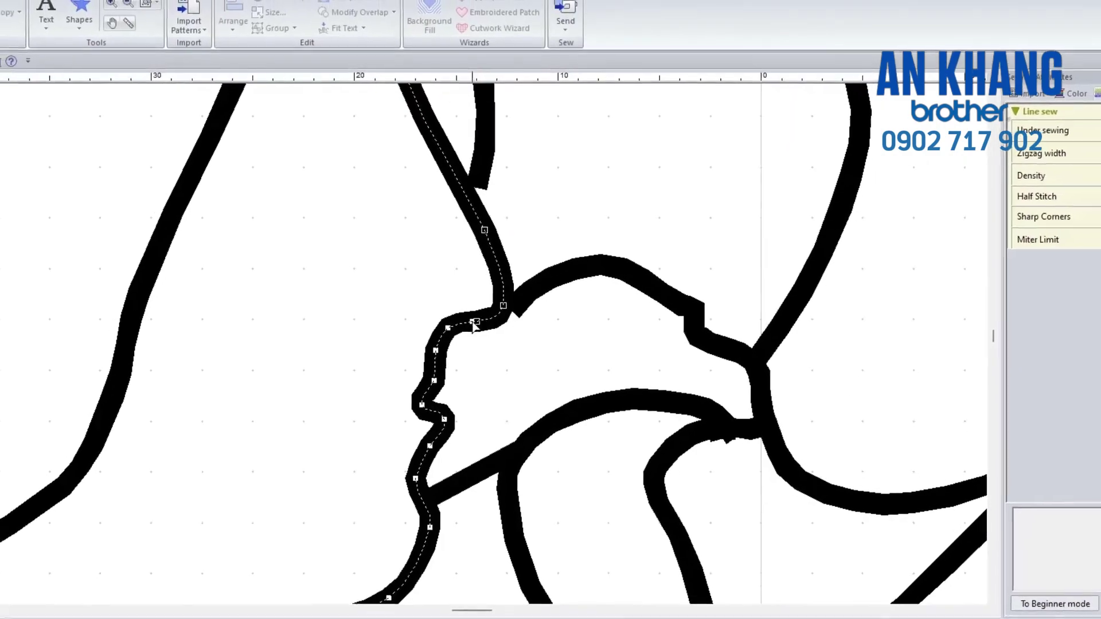
# Join the man's face outline to the woman's nose tip and extend the small eye line's lower end to her profile.
pyautogui.click(524, 309)
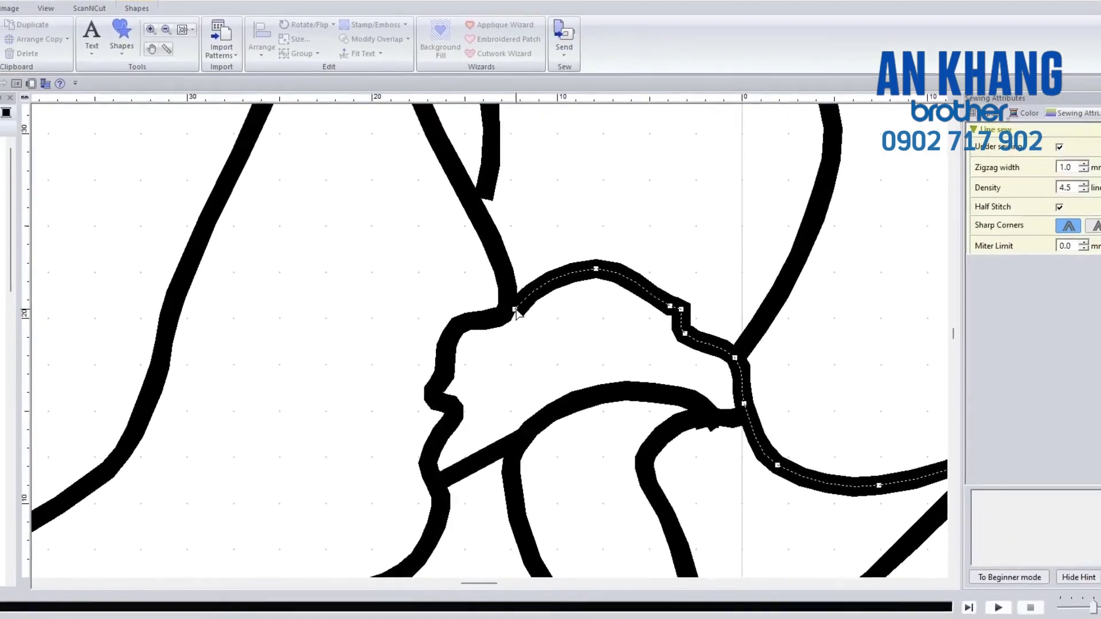
pyautogui.moveTo(514, 309); pyautogui.dragTo(510, 307)
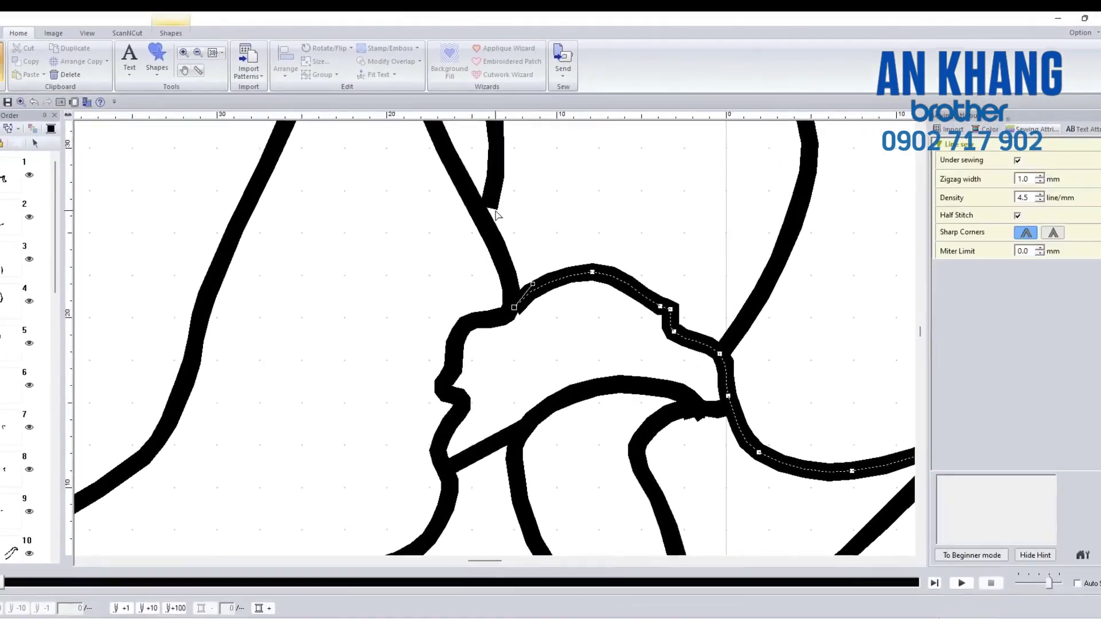
pyautogui.click(491, 200)
pyautogui.moveTo(489, 204); pyautogui.dragTo(485, 218)
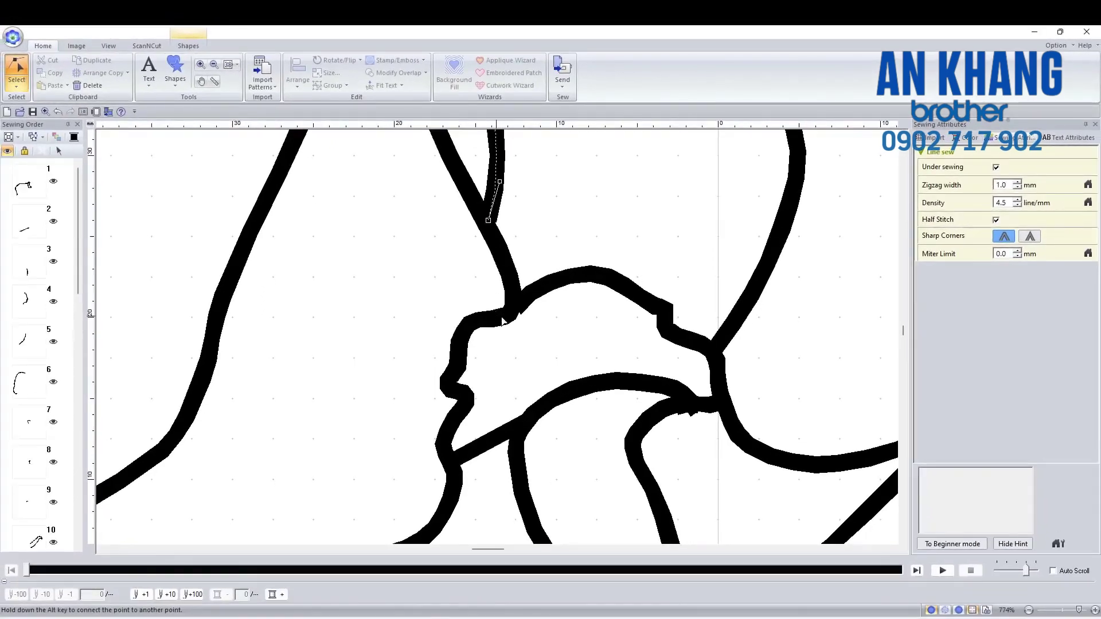
pyautogui.click(525, 307)
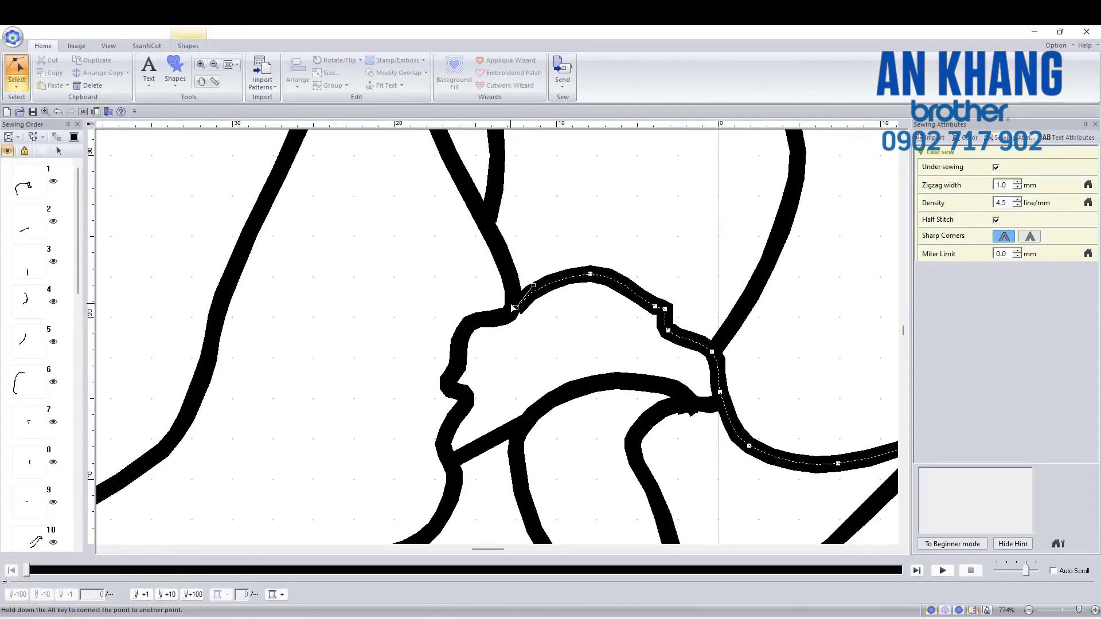
pyautogui.click(489, 326)
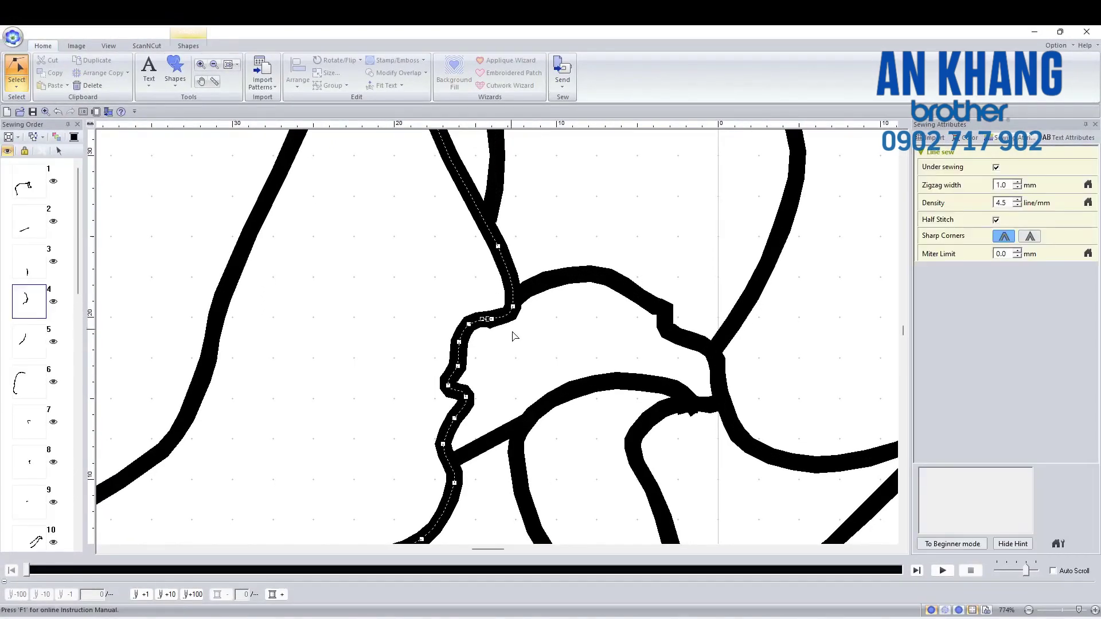
# Tidy the junction where the upper end of the woman's inner hair line meets her head outline.
pyautogui.scroll(-2, 523, 344)
pyautogui.click(512, 217)
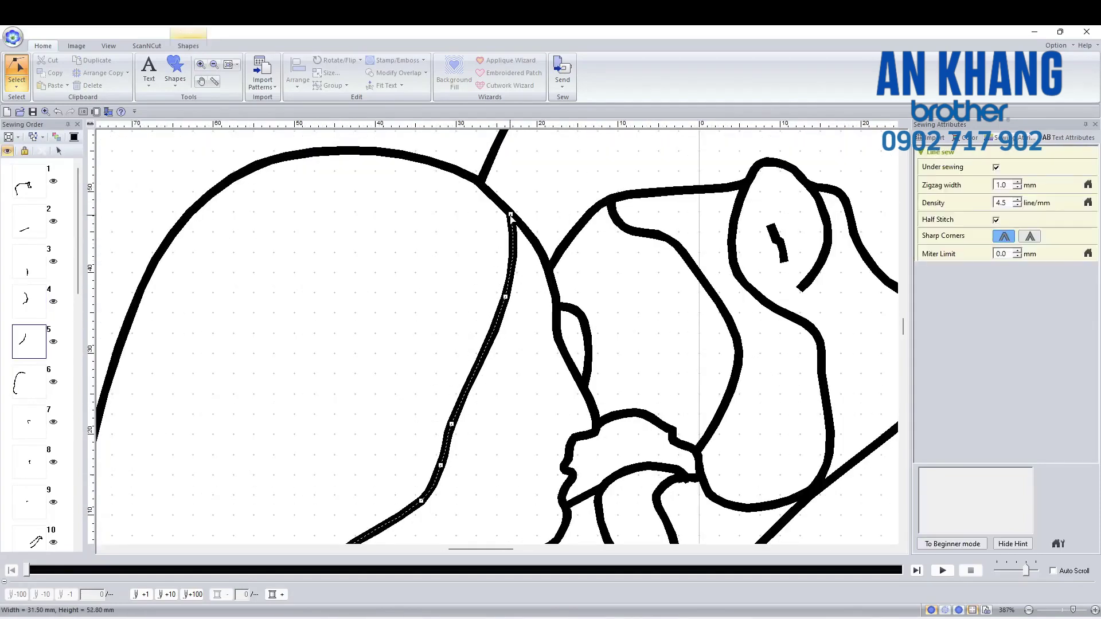
pyautogui.click(510, 216)
pyautogui.moveTo(507, 211); pyautogui.dragTo(509, 206)
pyautogui.click(514, 213)
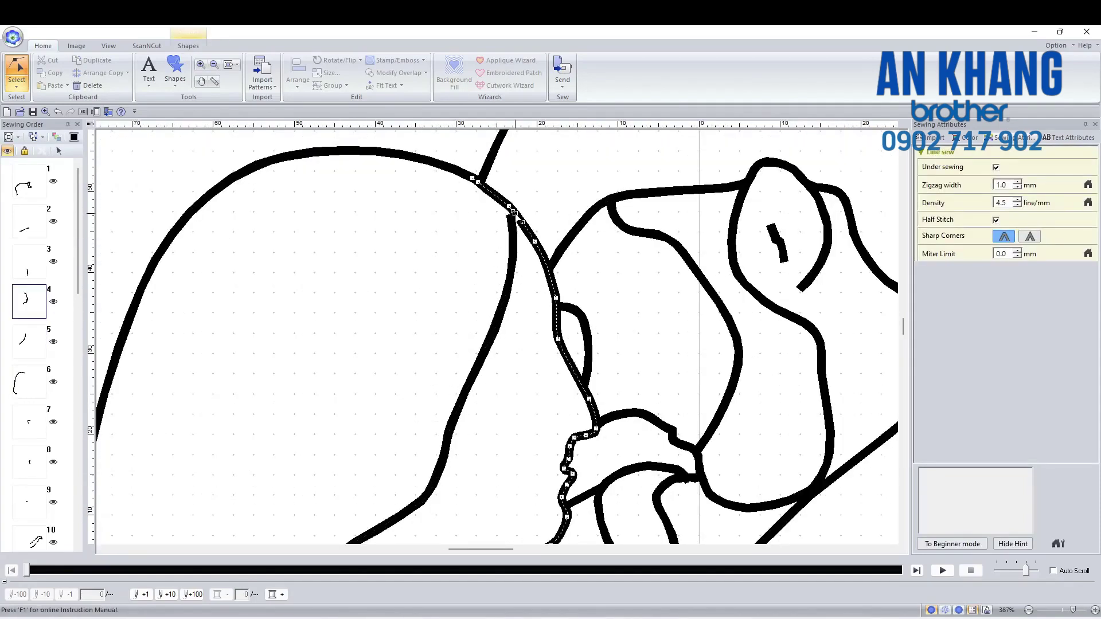
pyautogui.click(539, 237)
# Inspect the line joins across the couple and the short line inside the man's ear.
pyautogui.scroll(-2, 498, 341)
pyautogui.scroll(-5, 480, 361)
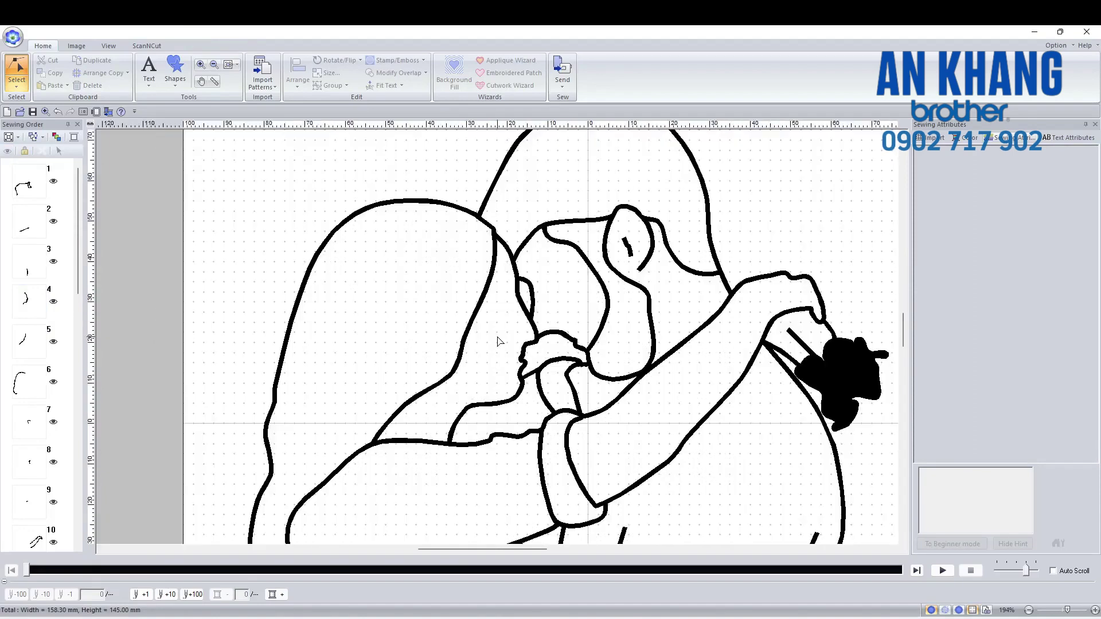
pyautogui.scroll(3, 498, 341)
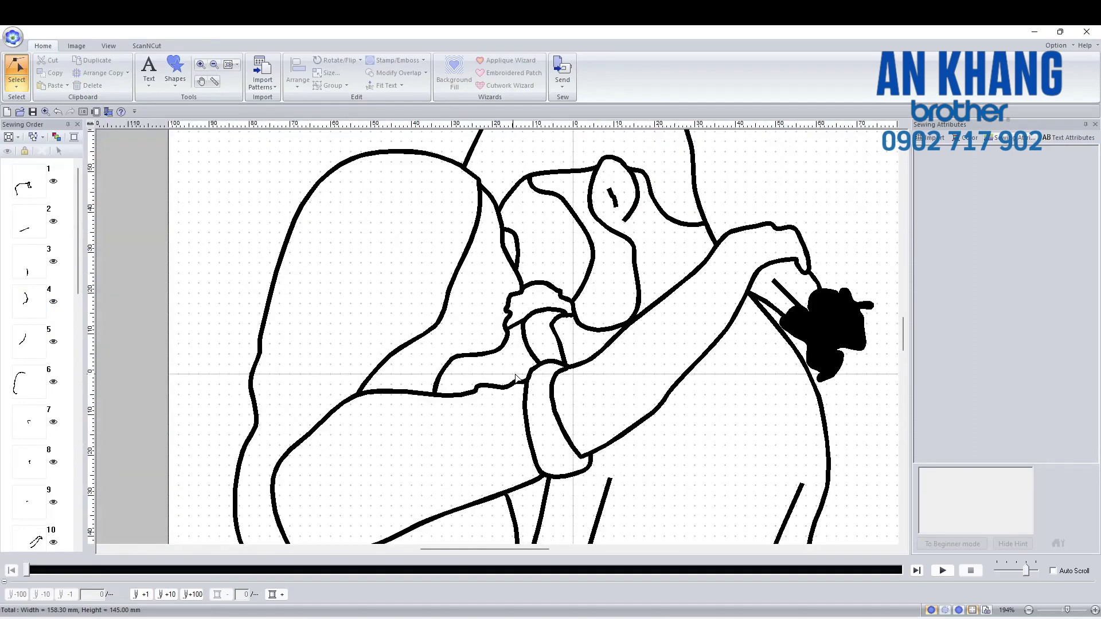
pyautogui.click(612, 196)
pyautogui.click(863, 409)
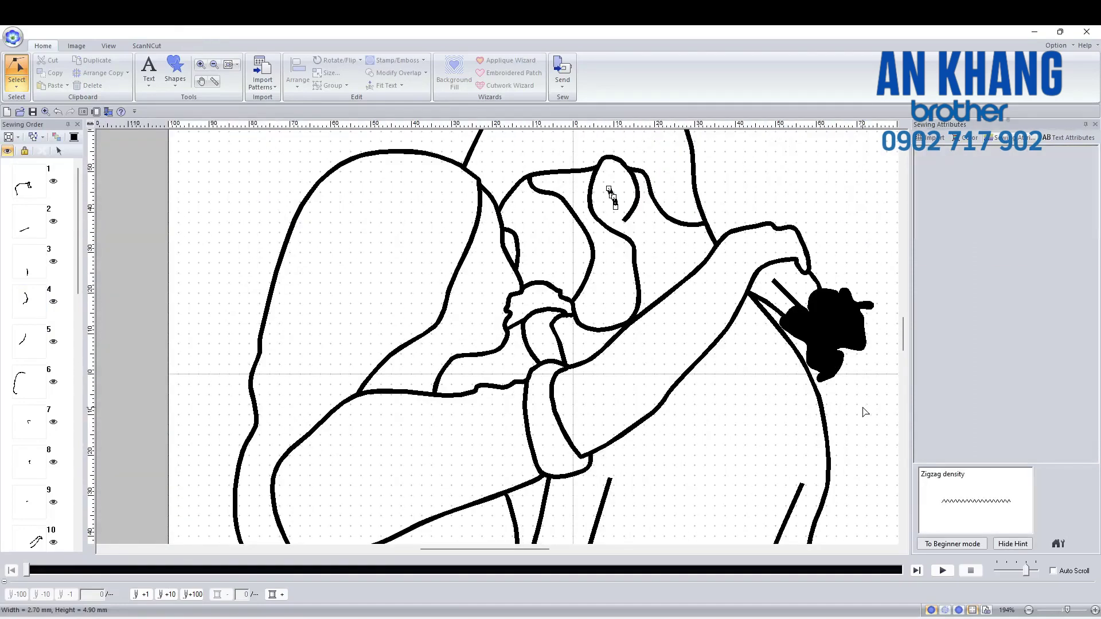
pyautogui.scroll(-1, 515, 400)
pyautogui.scroll(1, 519, 247)
pyautogui.scroll(-1, 463, 342)
pyautogui.scroll(-1, 523, 369)
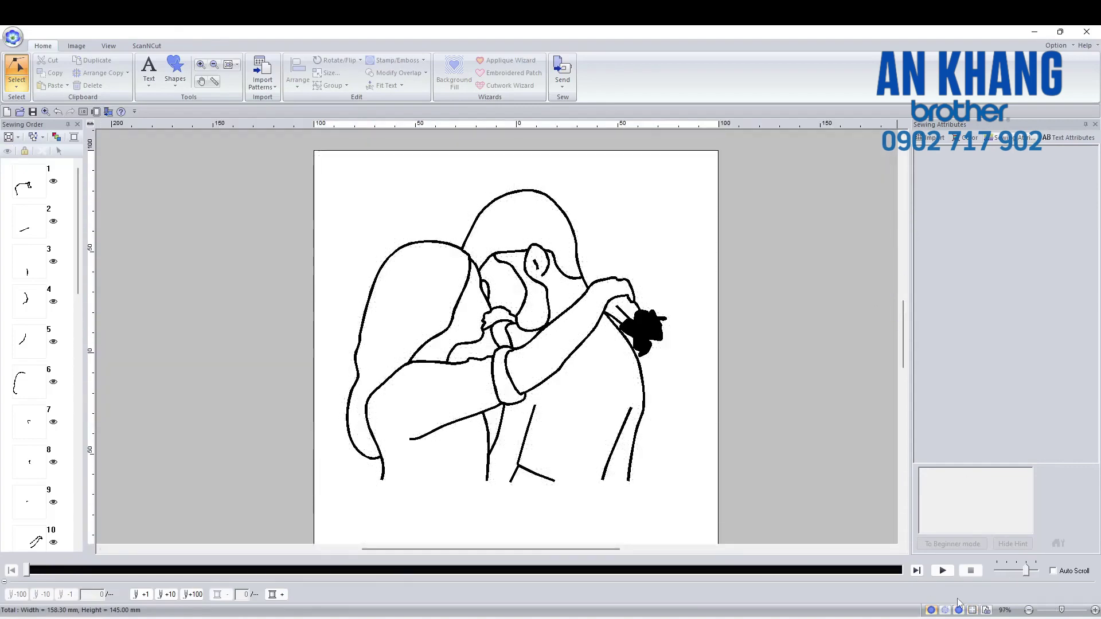
# Run the stitch simulation of the whole design and examine the bouquet's outline and fill up close.
pyautogui.click(942, 571)
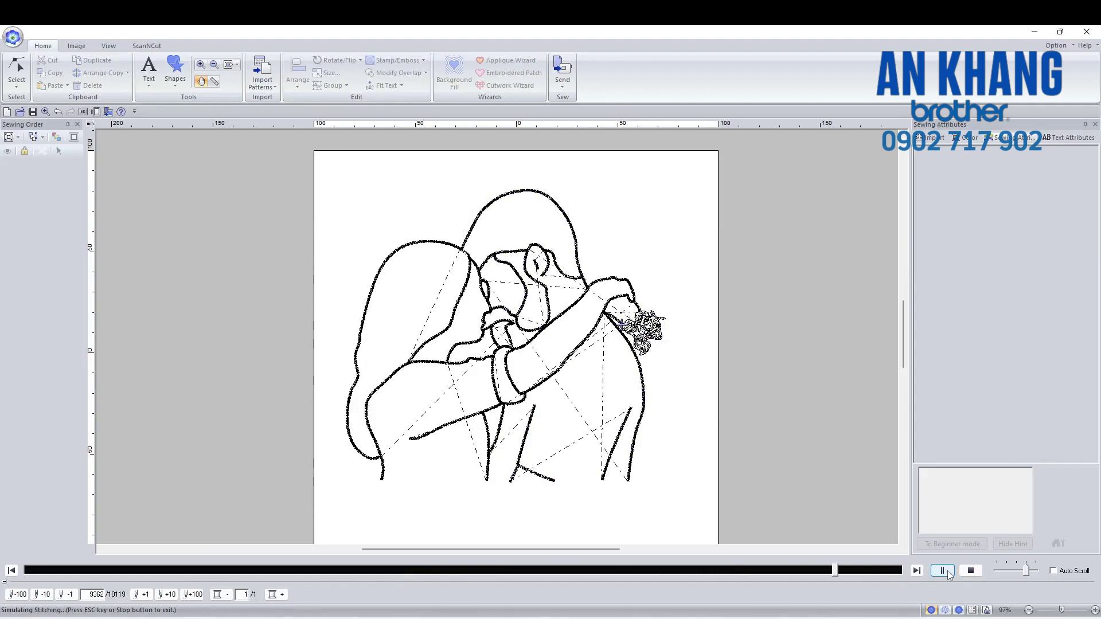
pyautogui.scroll(5, 647, 361)
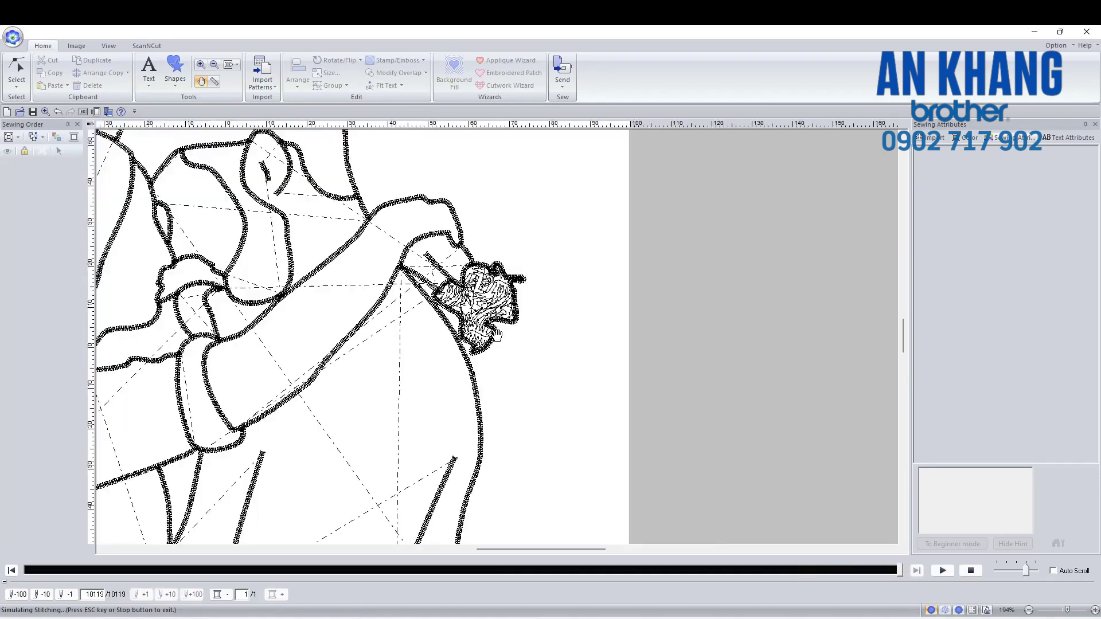
pyautogui.press('Escape')
# Change the bouquet's outline from zigzag to Running Stitch, keeping its decorative fill.
pyautogui.click(509, 267)
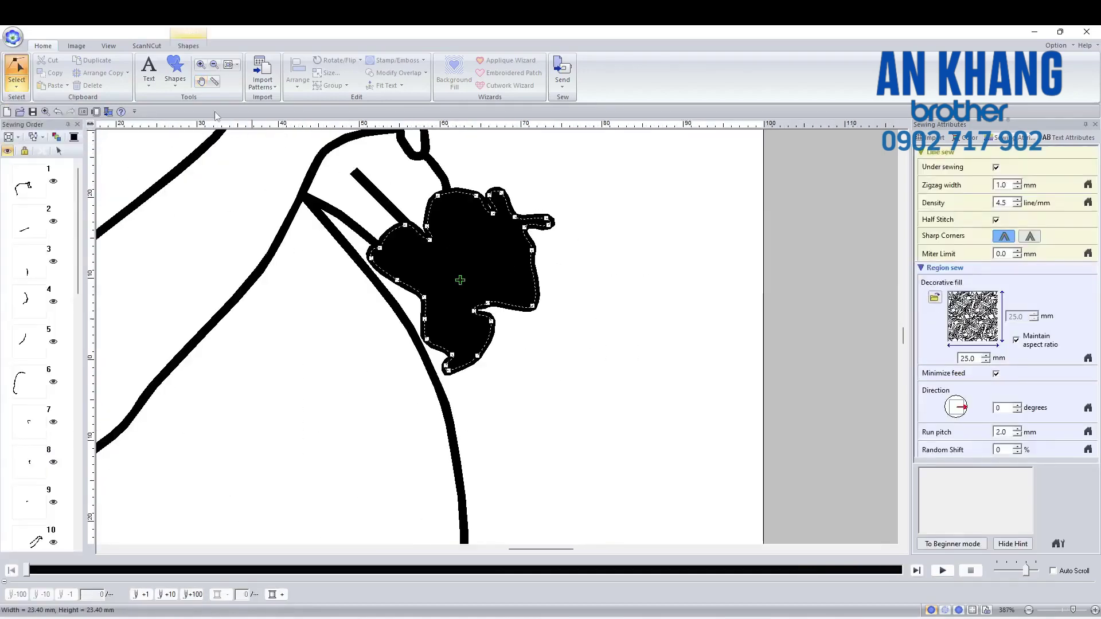
pyautogui.click(86, 46)
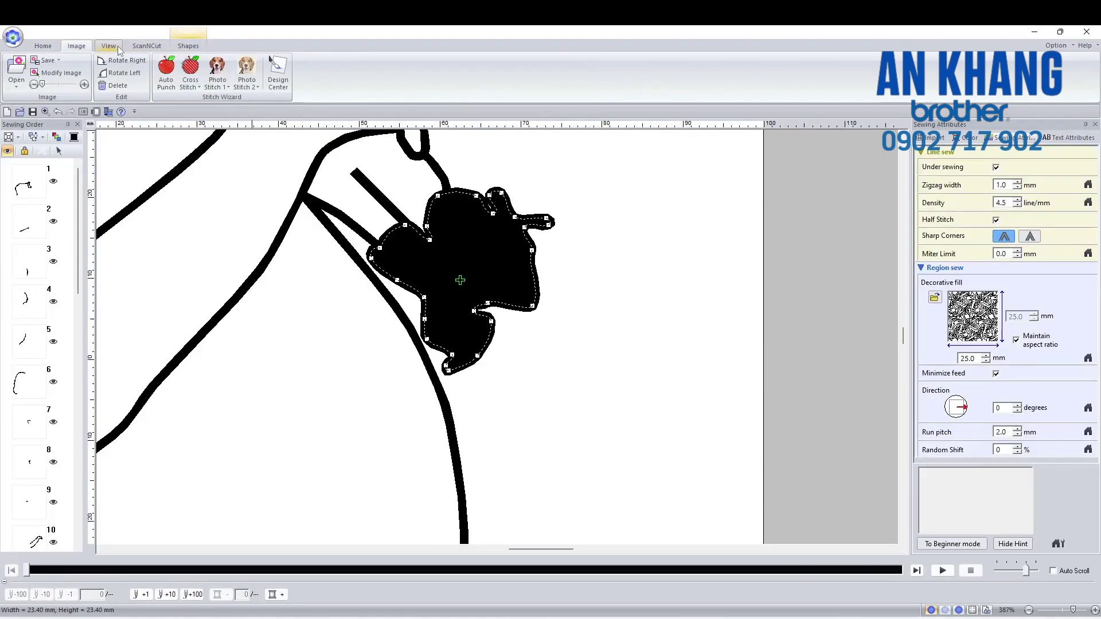
pyautogui.click(118, 47)
pyautogui.click(146, 46)
pyautogui.click(174, 46)
pyautogui.click(259, 66)
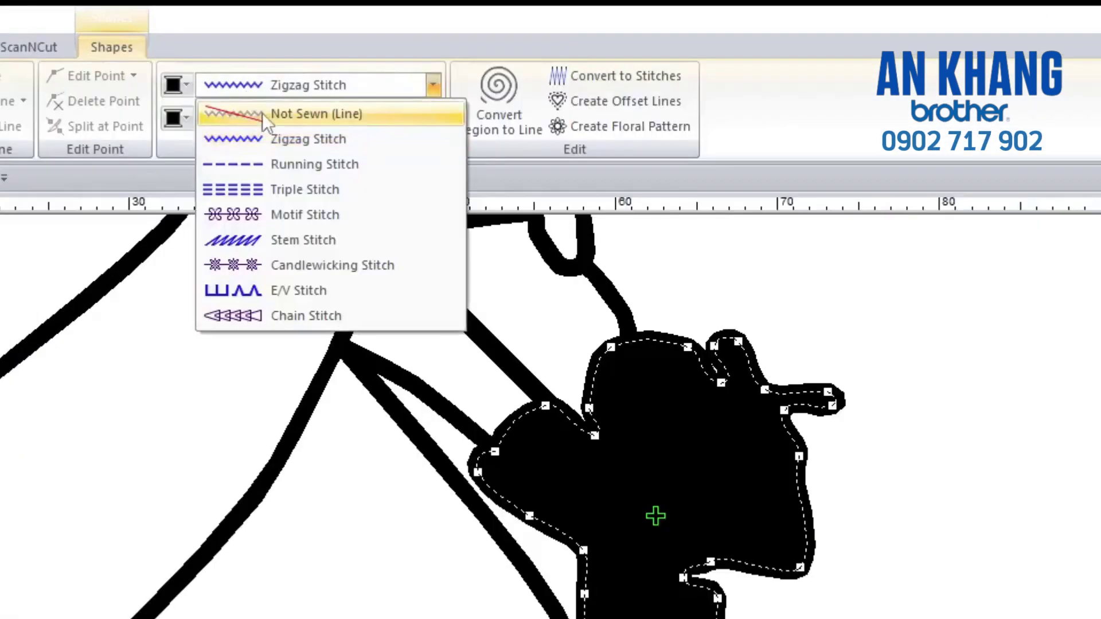
pyautogui.click(262, 113)
pyautogui.click(295, 88)
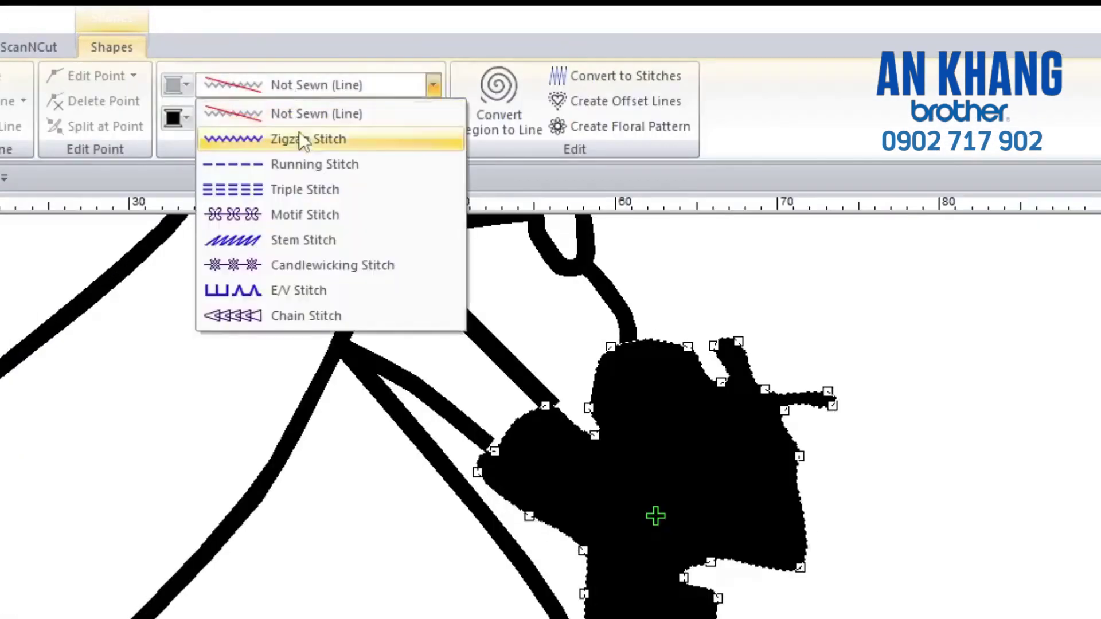
pyautogui.click(318, 164)
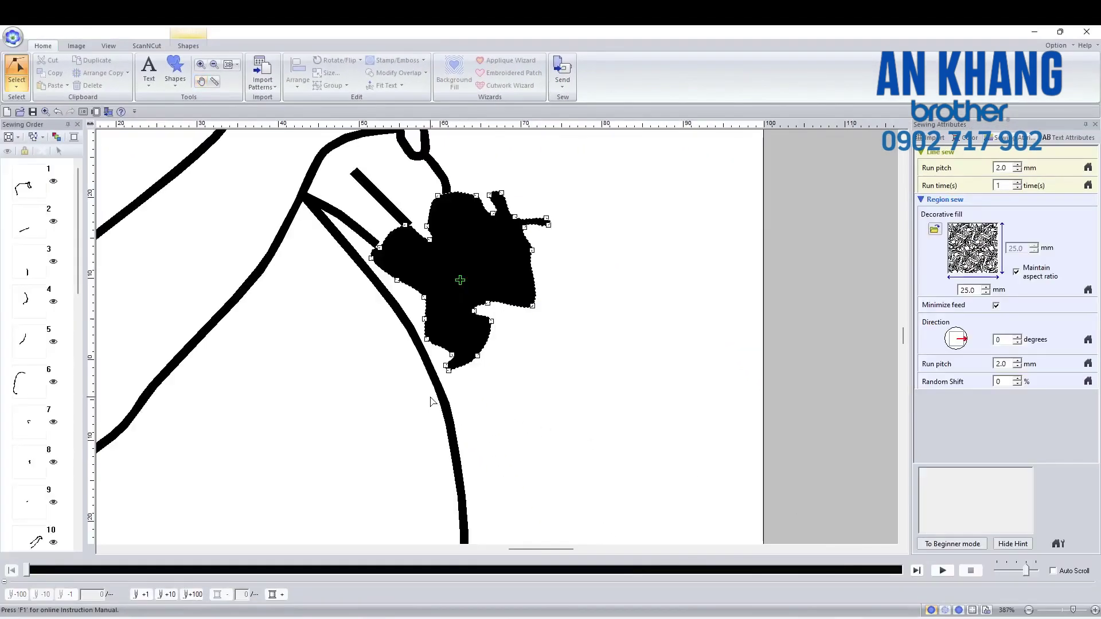
pyautogui.scroll(-5, 431, 402)
pyautogui.click(541, 345)
# Simulate stitching the complete design again and examine the bouquet with its running-stitch outline.
pyautogui.click(942, 570)
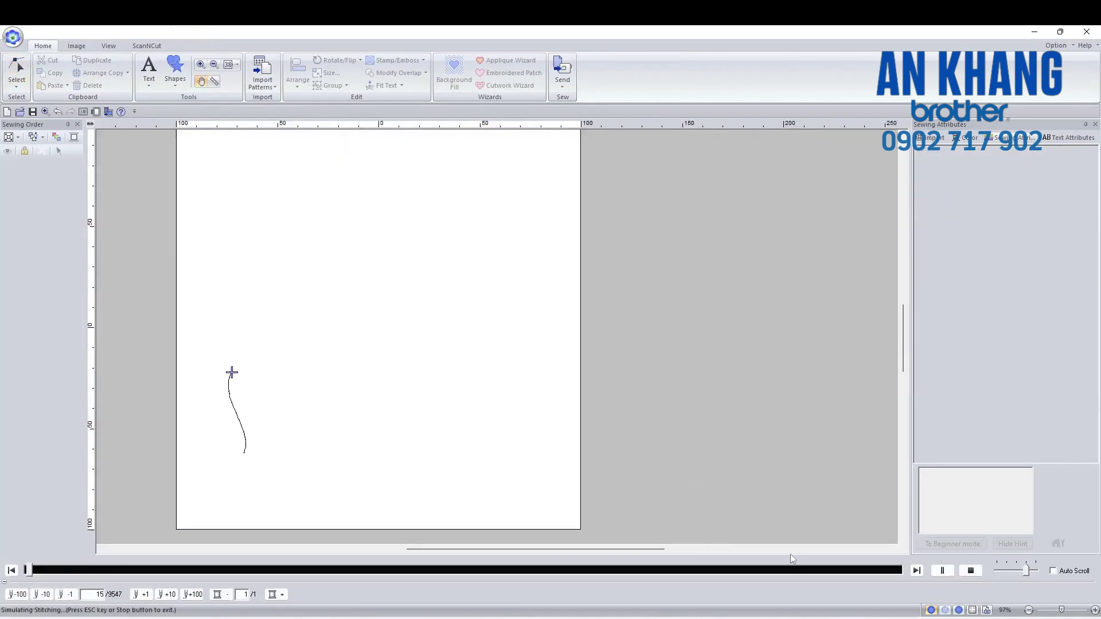
pyautogui.moveTo(67, 570); pyautogui.dragTo(820, 569)
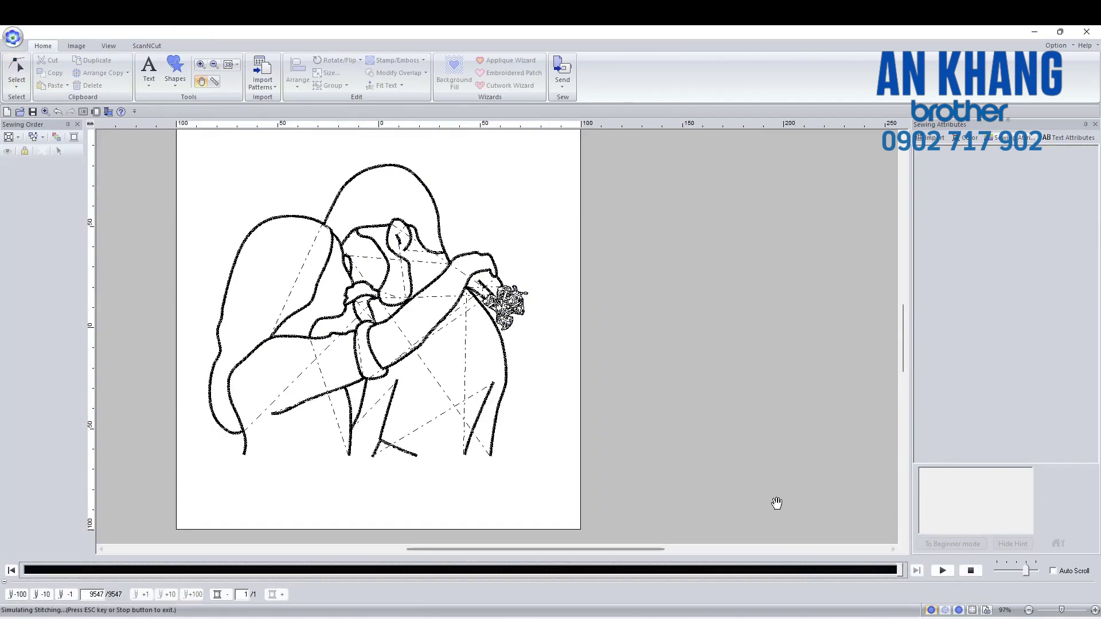
pyautogui.scroll(1, 372, 362)
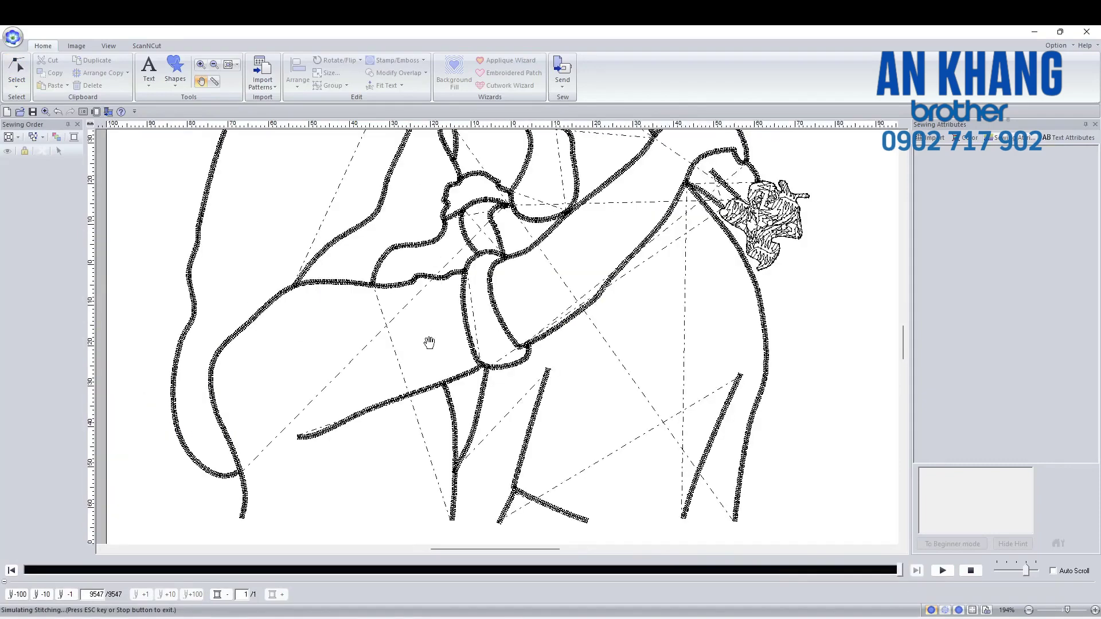
pyautogui.scroll(1, 195, 475)
pyautogui.click(17, 71)
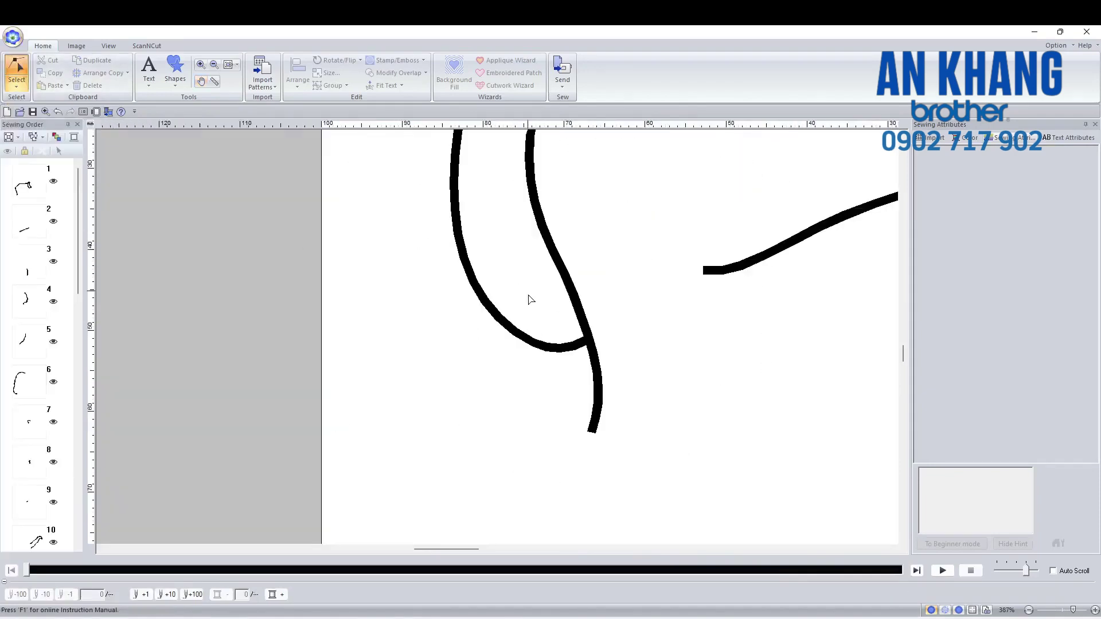
# Reshape the lower tip of the woman's long hair outline by moving its bottom curve point outward.
pyautogui.click(542, 347)
pyautogui.click(534, 343)
pyautogui.moveTo(516, 358); pyautogui.dragTo(520, 352)
pyautogui.click(545, 368)
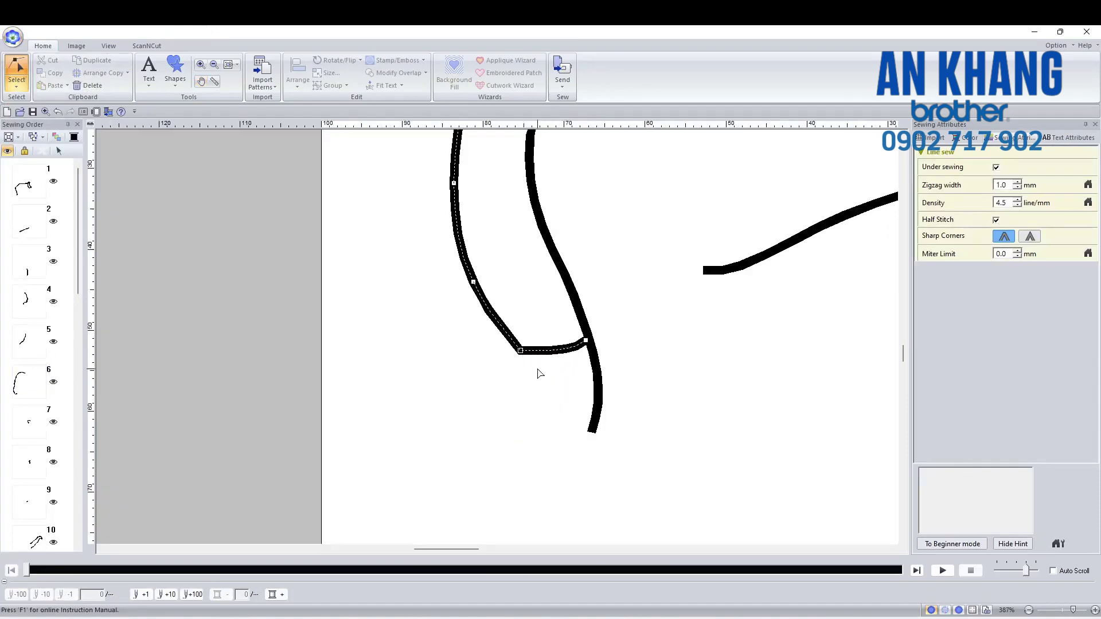
pyautogui.click(537, 368)
pyautogui.scroll(-3, 496, 336)
pyautogui.scroll(1, 496, 336)
pyautogui.scroll(3, 552, 329)
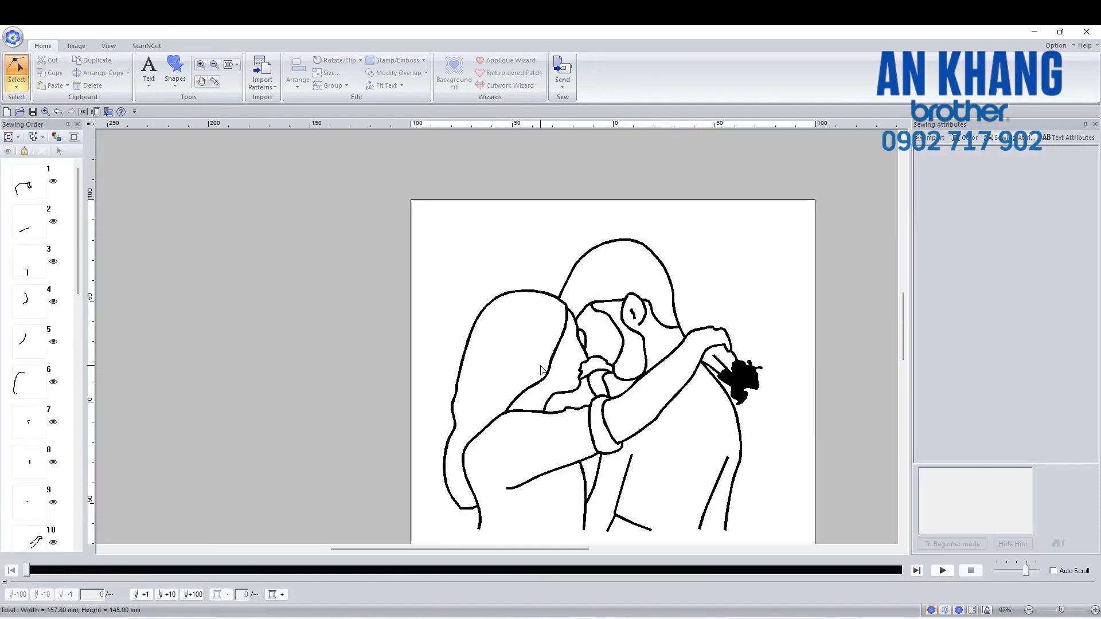
# Select every object of the couple and bouquet line art and combine them into one group.
pyautogui.scroll(-3, 541, 370)
pyautogui.scroll(3, 544, 351)
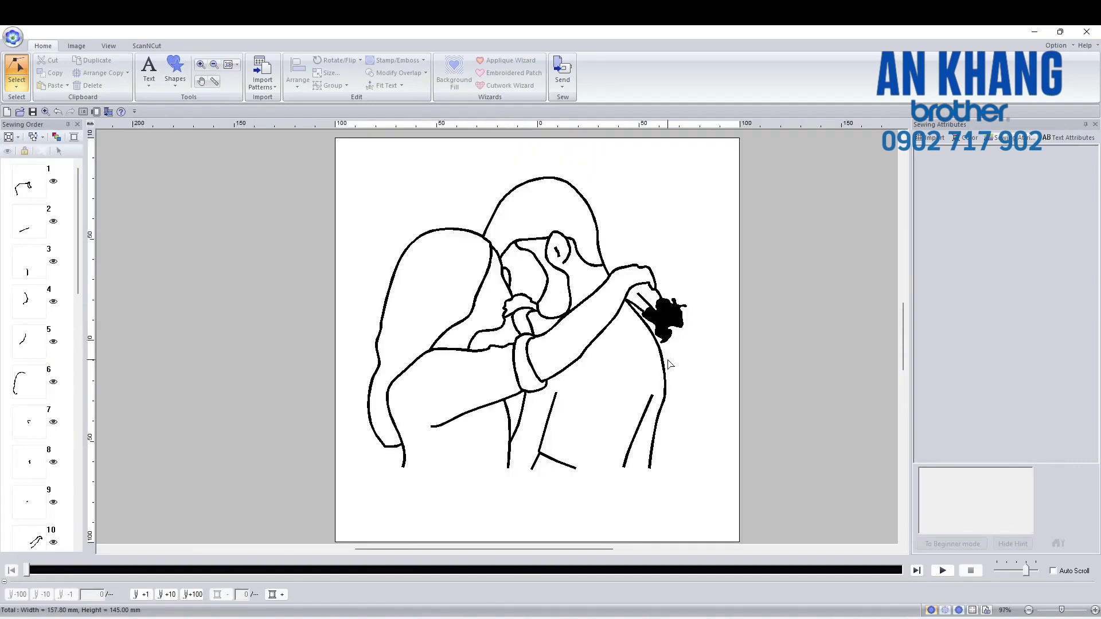
pyautogui.click(17, 82)
pyautogui.click(19, 114)
pyautogui.moveTo(339, 147); pyautogui.dragTo(704, 497)
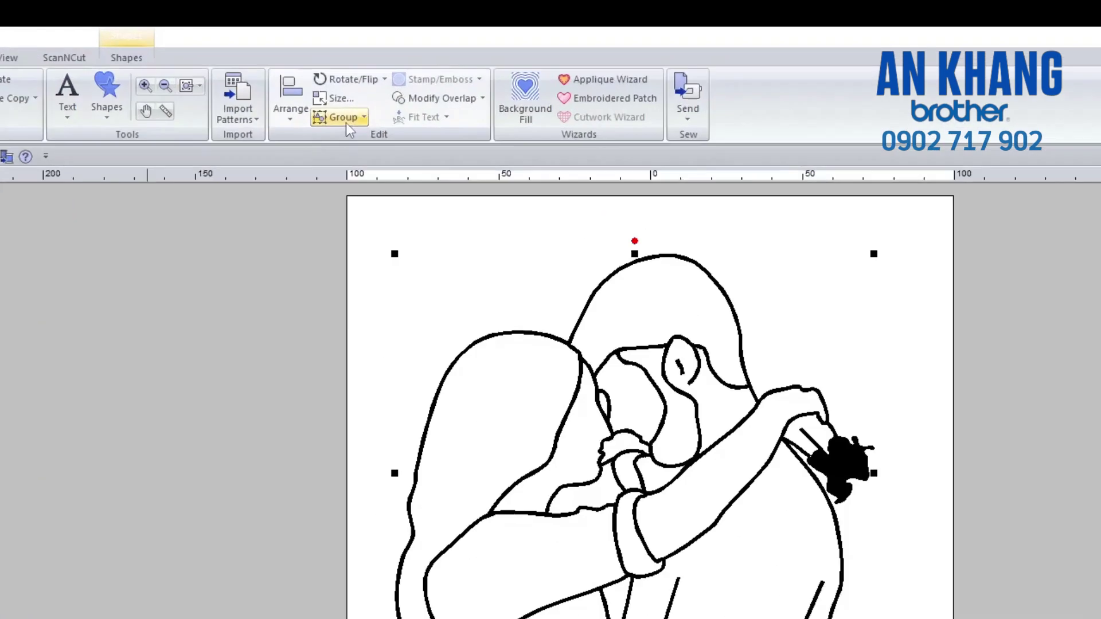
pyautogui.click(333, 85)
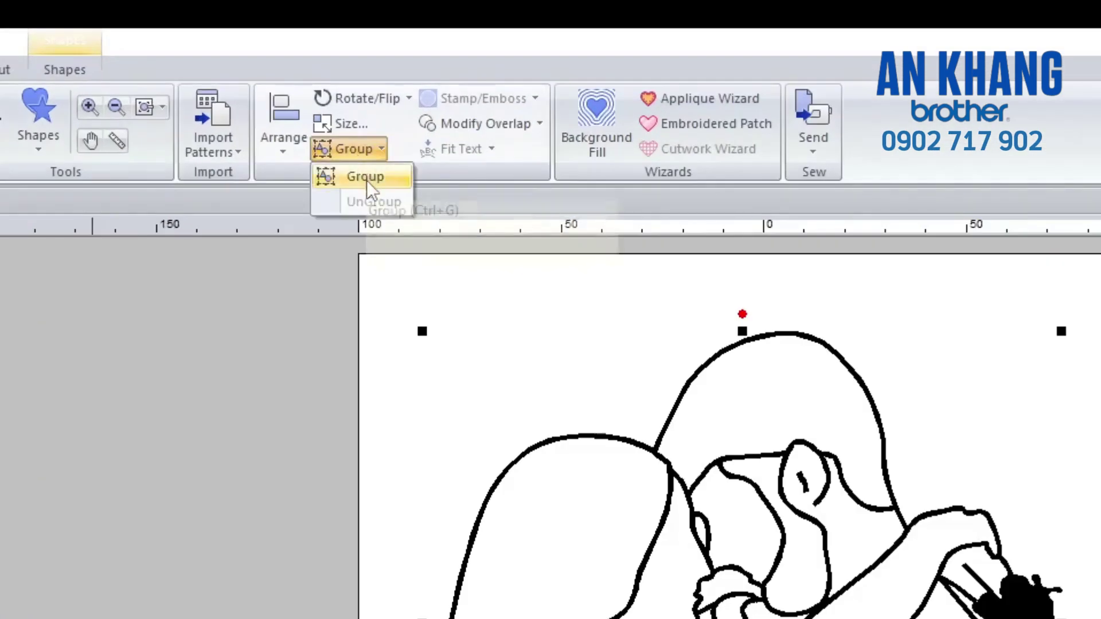
pyautogui.click(366, 180)
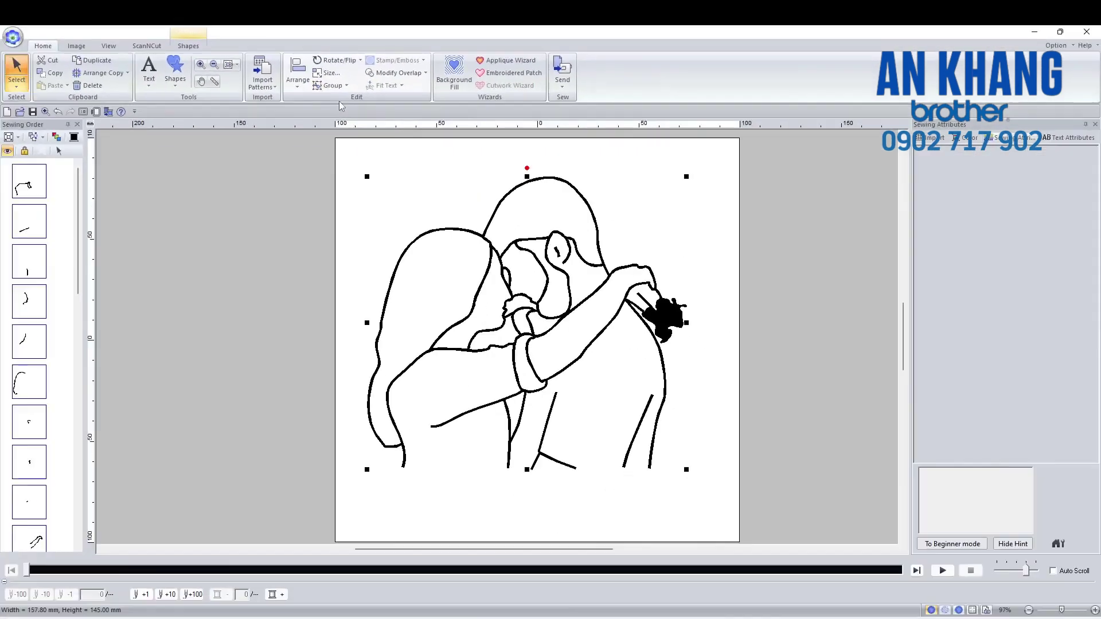
# Enlarge the grouped design to about 189 × 174 mm in stitch view and reduce it to about 119 × 110 mm.
pyautogui.click(424, 161)
pyautogui.click(449, 228)
pyautogui.moveTo(368, 177); pyautogui.dragTo(343, 155)
pyautogui.click(609, 349)
pyautogui.click(942, 570)
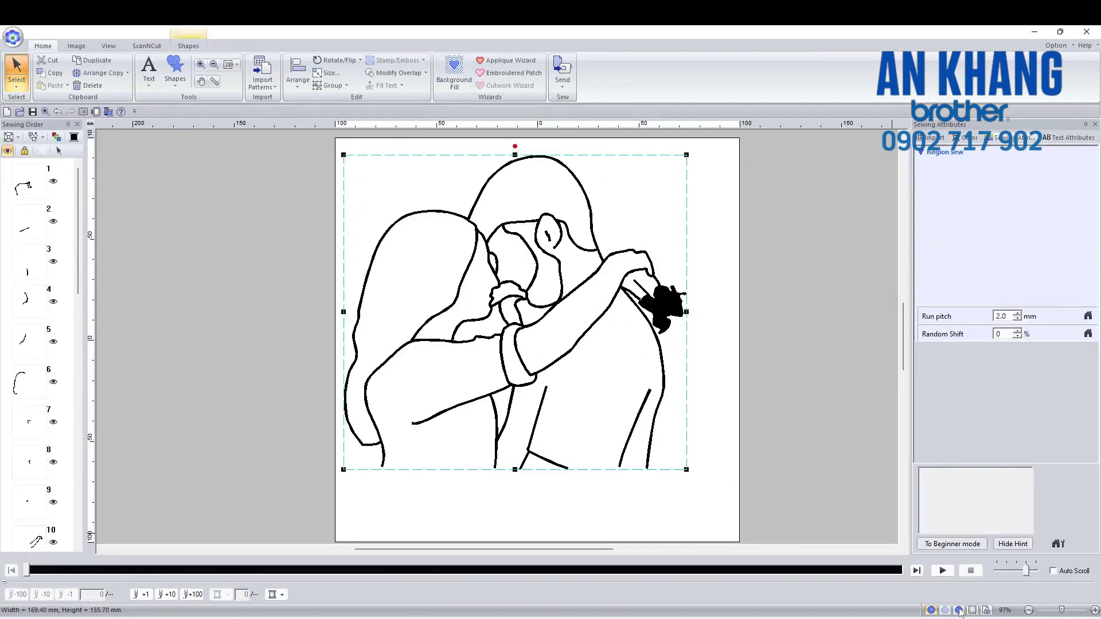
pyautogui.moveTo(690, 474); pyautogui.dragTo(751, 503)
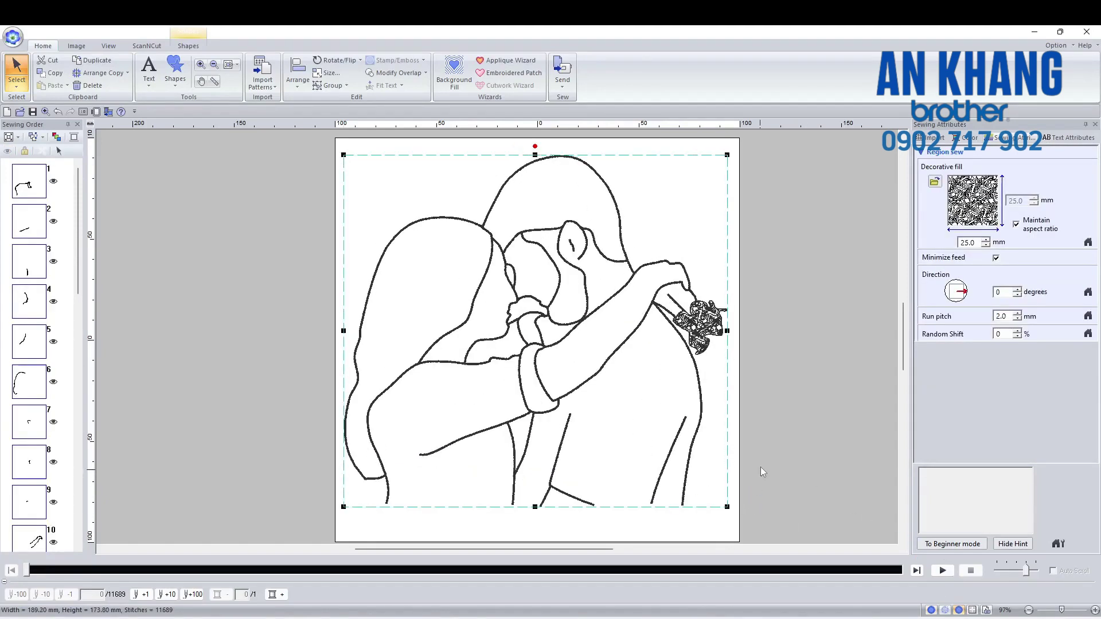
pyautogui.click(778, 446)
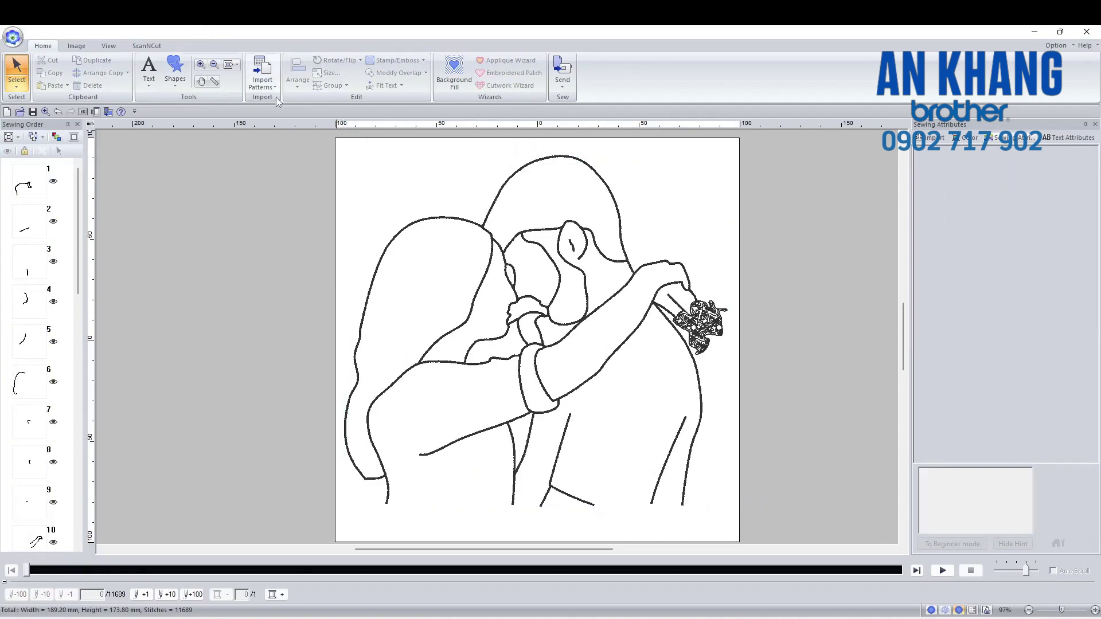
pyautogui.click(437, 217)
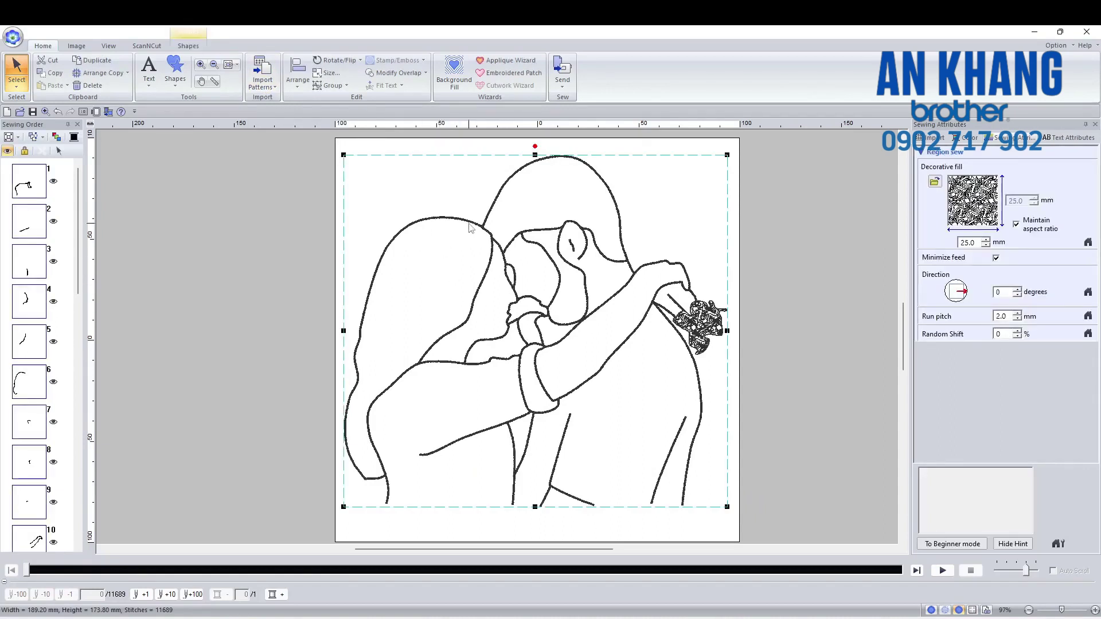
pyautogui.click(741, 278)
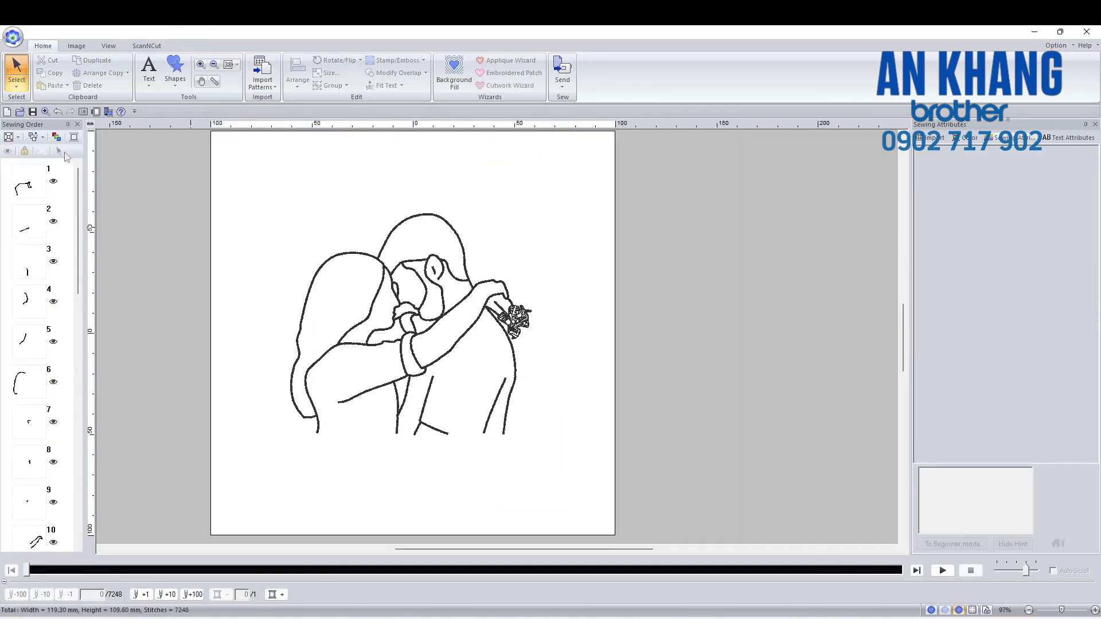
# Save the design as outline, a Layout & Editing Ver. 11.0 PES file in the CoLP folder, and bring up the network machine sending options.
pyautogui.click(12, 38)
pyautogui.click(55, 144)
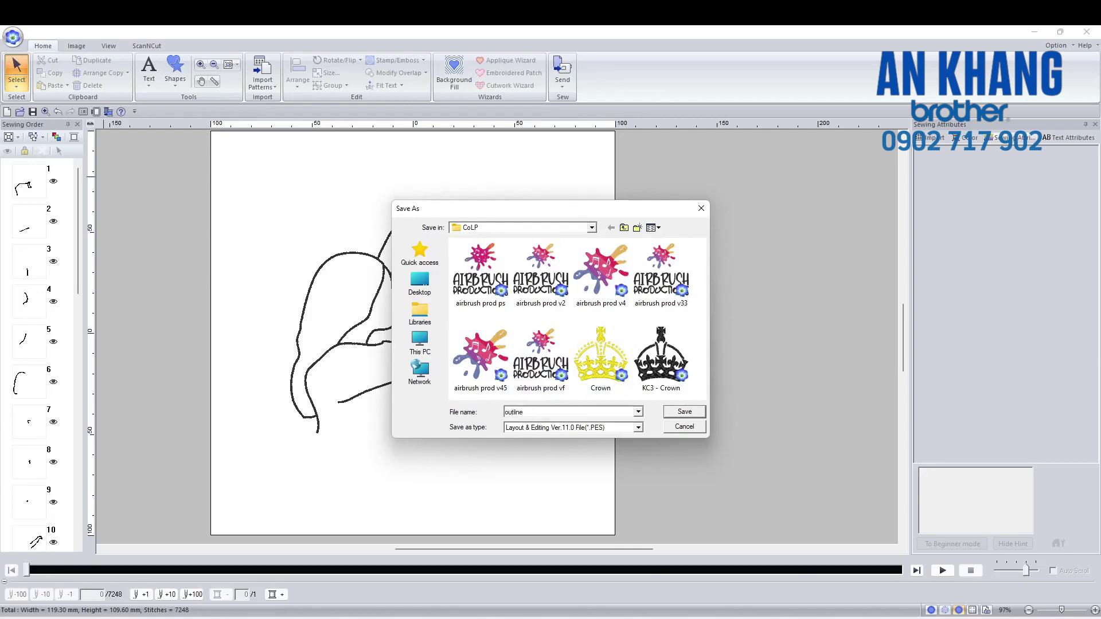
pyautogui.press('Return')
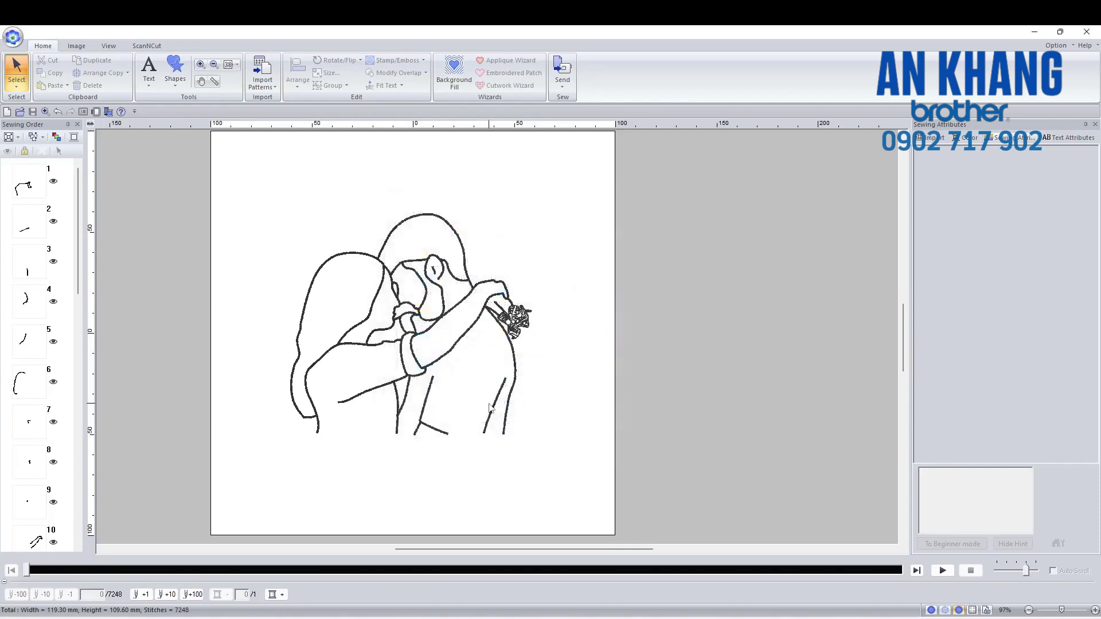
pyautogui.click(565, 89)
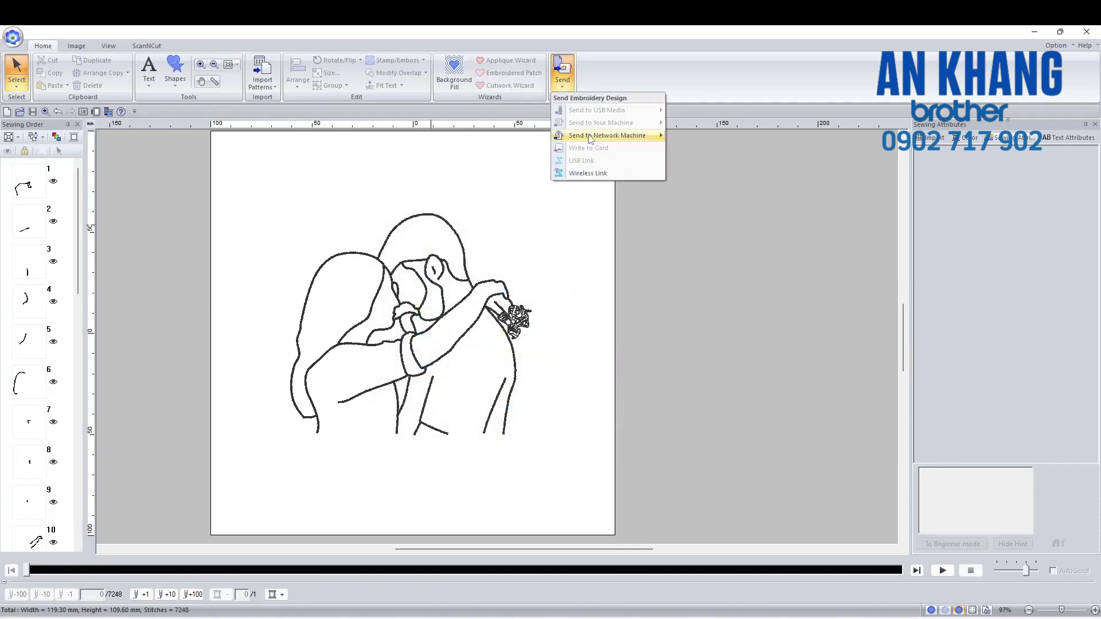
pyautogui.moveTo(591, 139)
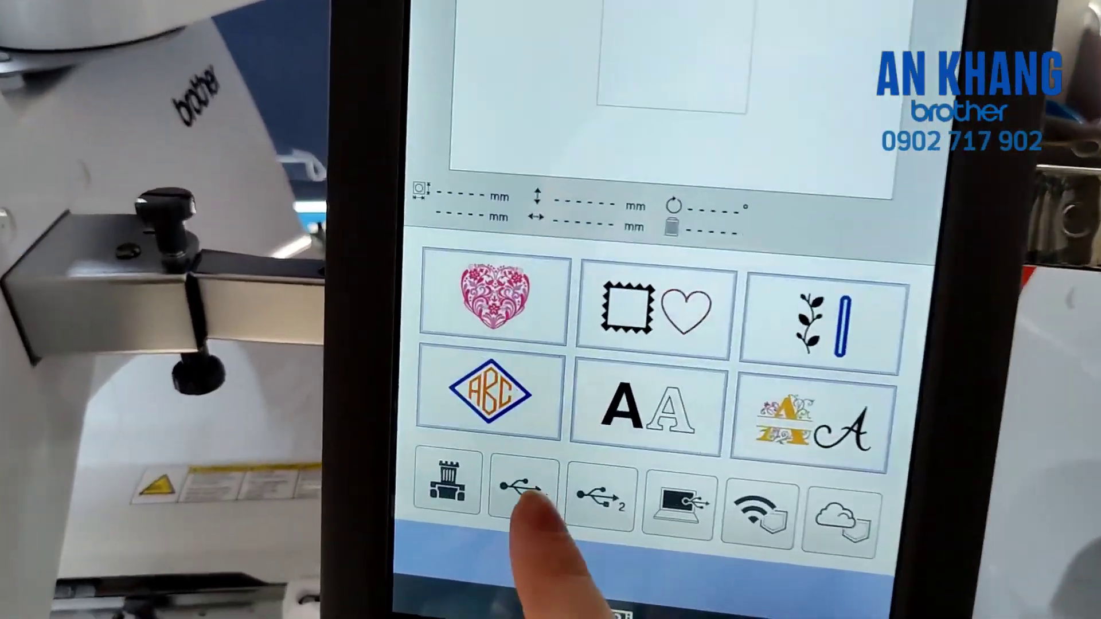
pyautogui.click(461, 516)
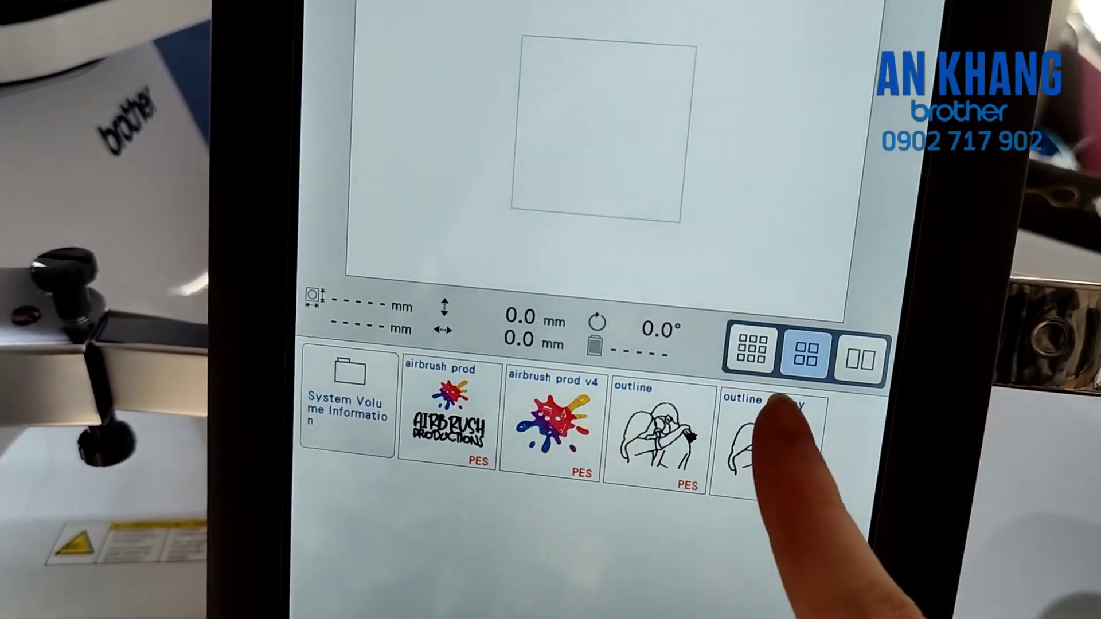
pyautogui.click(780, 392)
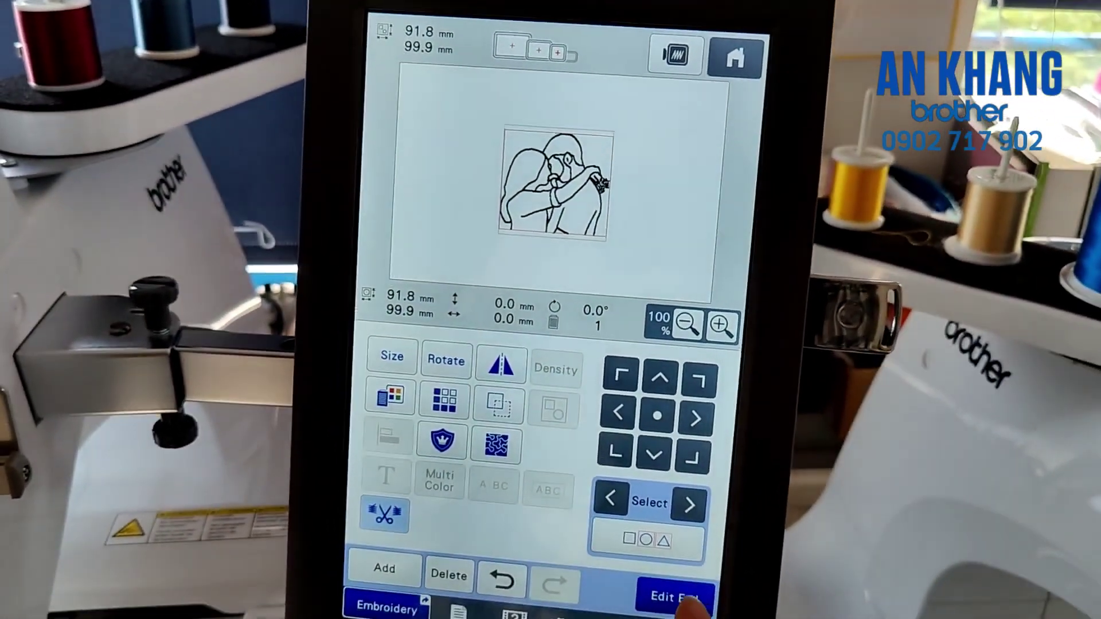
pyautogui.click(681, 601)
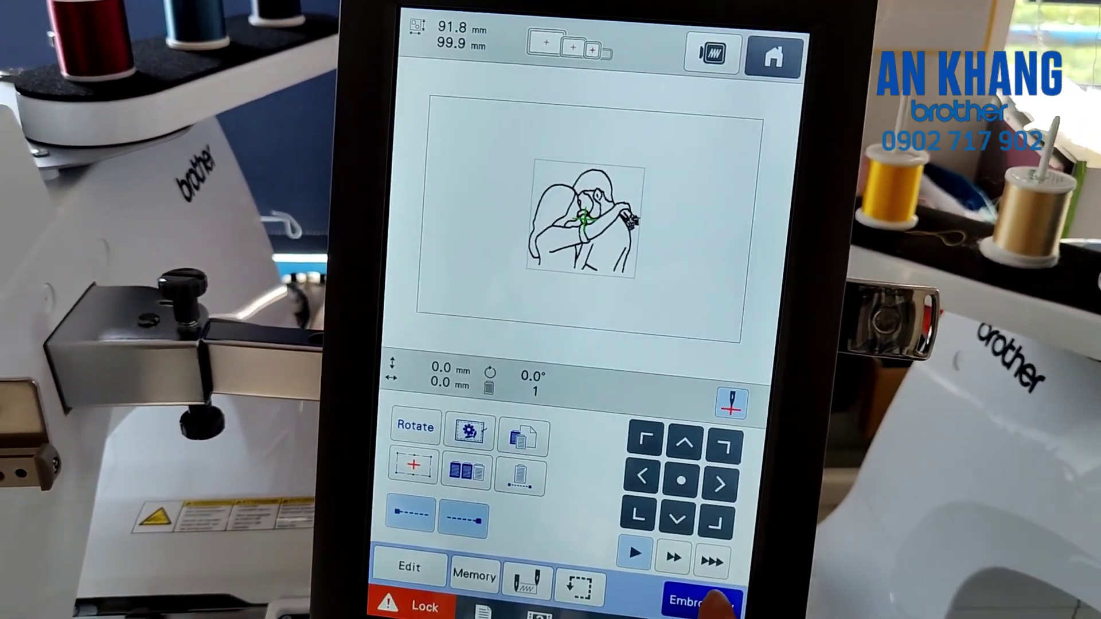
pyautogui.click(681, 597)
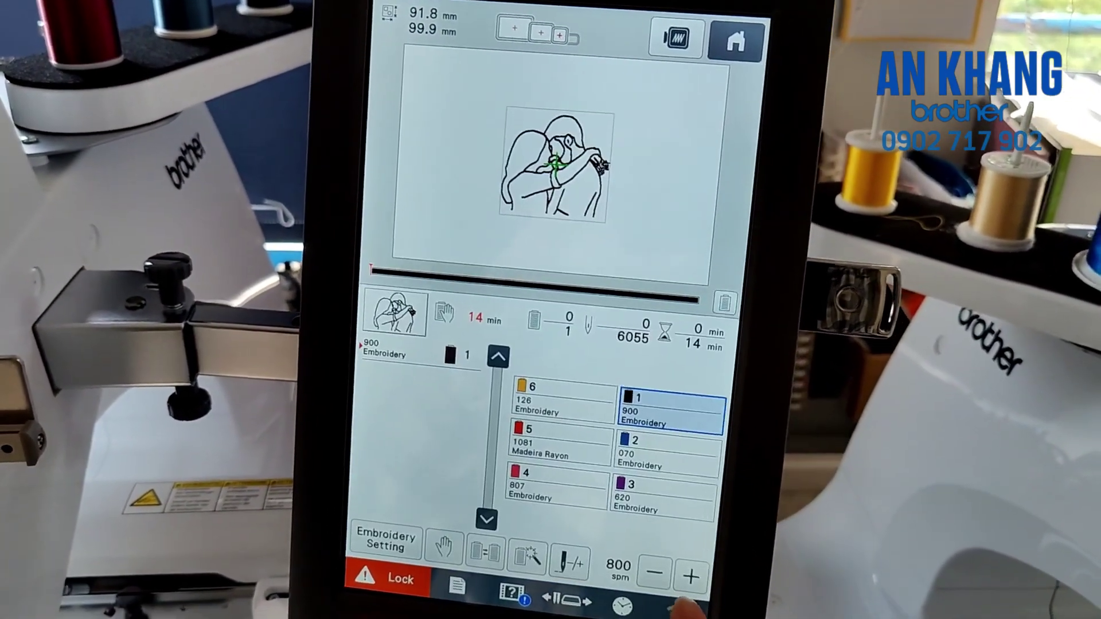